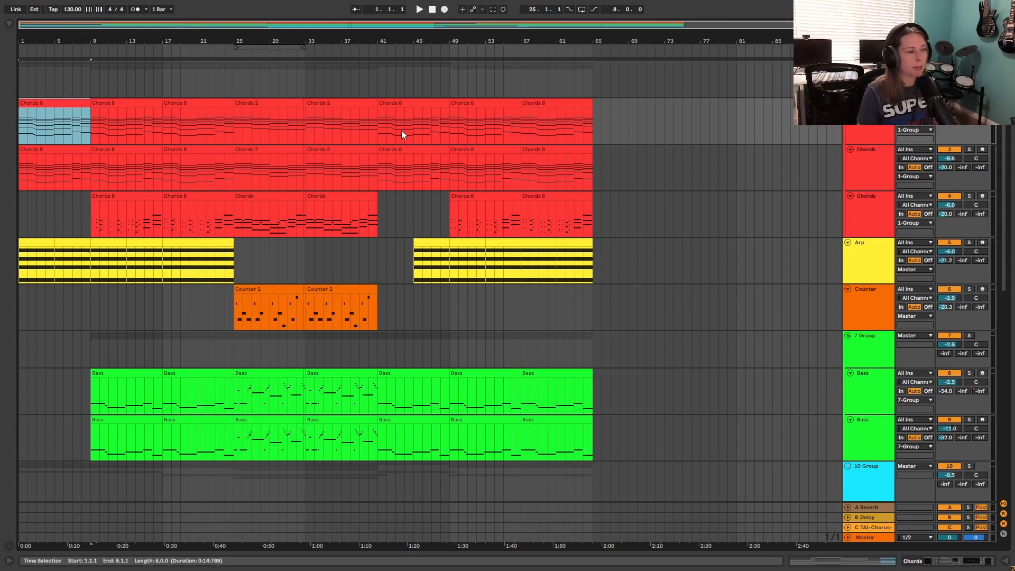
- Open the notes of the first Chords 8 clip and enlarge the note editor to show the whole chord progression
{"action": "left_click", "coordinate": [875, 561]}
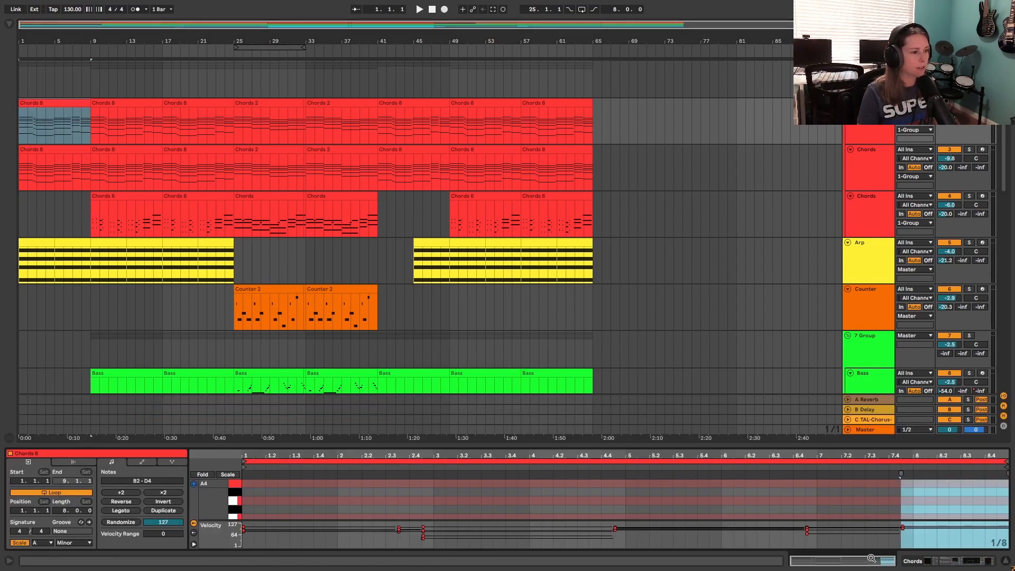
{"action": "left_click_drag", "start_coordinate": [779, 445], "coordinate": [814, 110]}
{"action": "scroll", "coordinate": [709, 233], "scroll_direction": "down", "scroll_amount": 1}
{"action": "scroll", "coordinate": [838, 335], "scroll_direction": "up", "scroll_amount": 1}
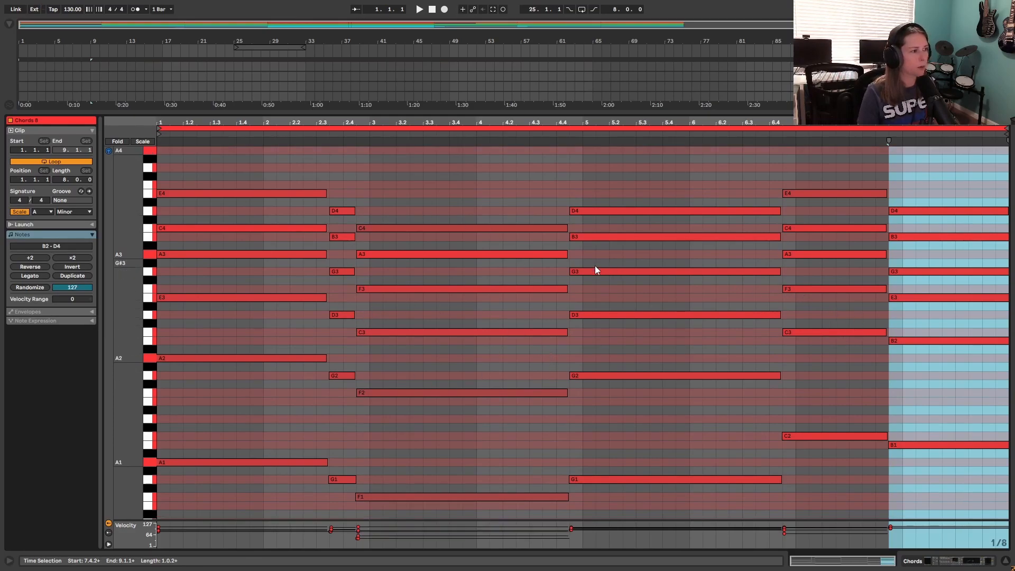
- Play the Chords 8 progression from the start and resize the note editor to nearly full height
{"action": "left_click", "coordinate": [419, 10]}
{"action": "left_click_drag", "start_coordinate": [509, 115], "coordinate": [560, 177]}
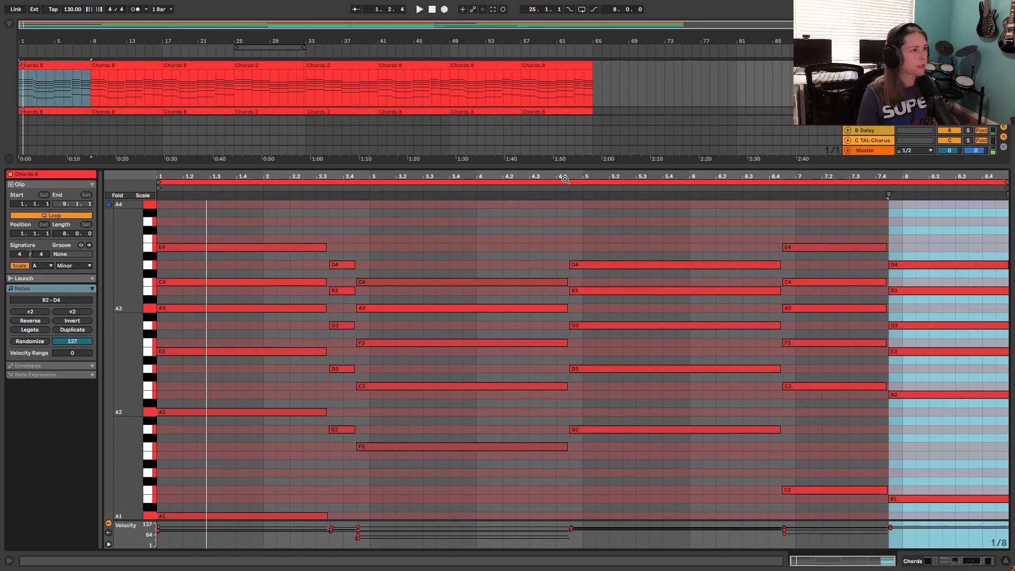
{"action": "left_click", "coordinate": [562, 263]}
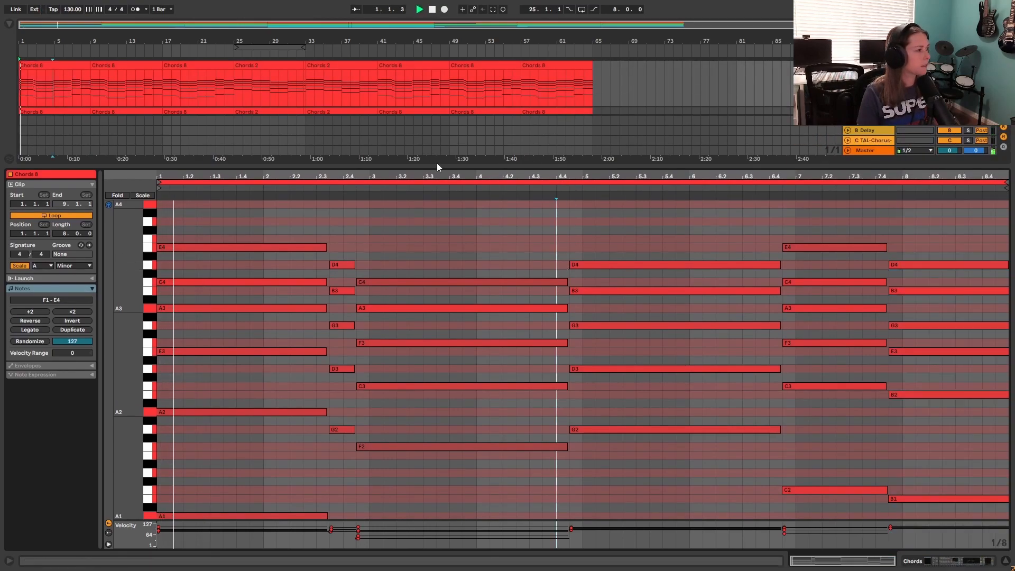
{"action": "left_click_drag", "start_coordinate": [434, 160], "coordinate": [434, 52]}
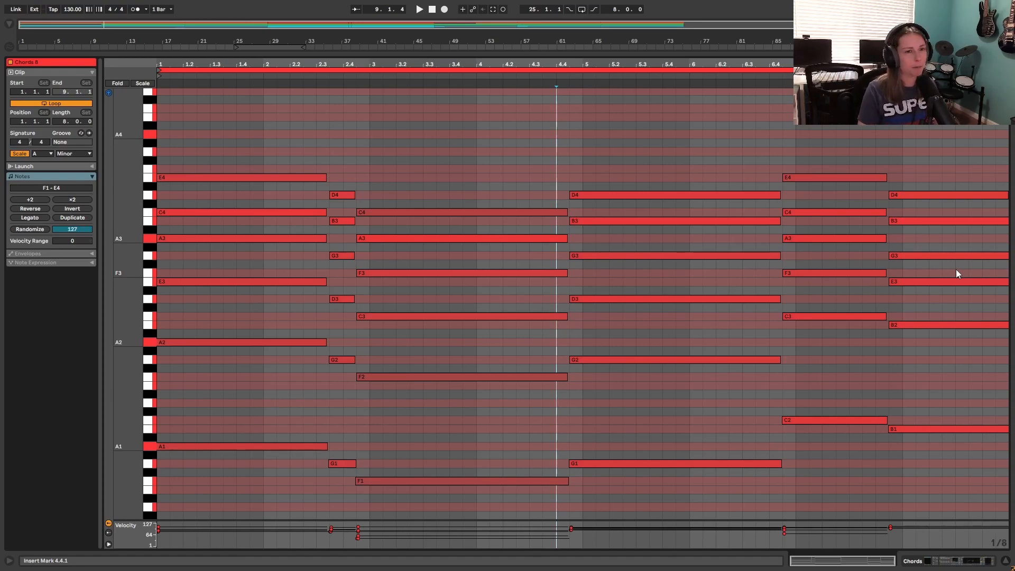
- Select the upper notes of the first three chords one after another: A2–E4, G2–D4 and F2–C4
{"action": "scroll", "coordinate": [363, 387], "scroll_direction": "up", "scroll_amount": 2}
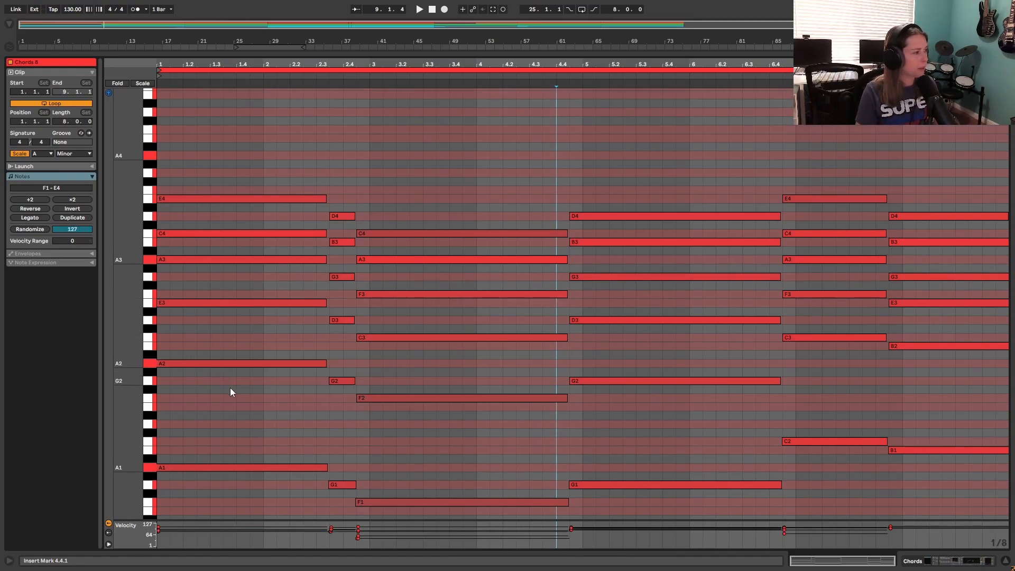
{"action": "left_click_drag", "start_coordinate": [245, 392], "coordinate": [222, 154]}
{"action": "scroll", "coordinate": [346, 297], "scroll_direction": "down", "scroll_amount": 1}
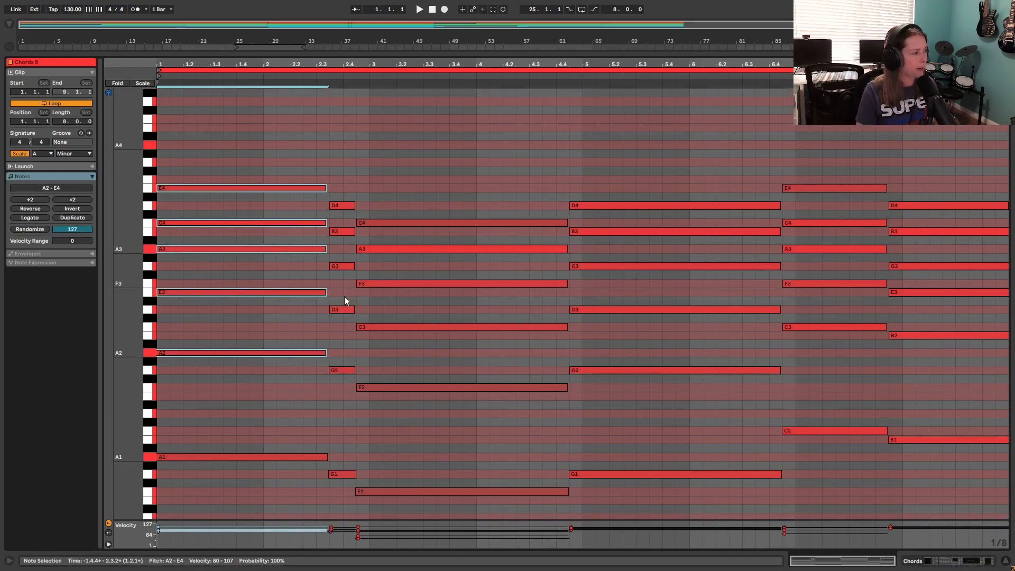
{"action": "left_click_drag", "start_coordinate": [340, 392], "coordinate": [338, 189]}
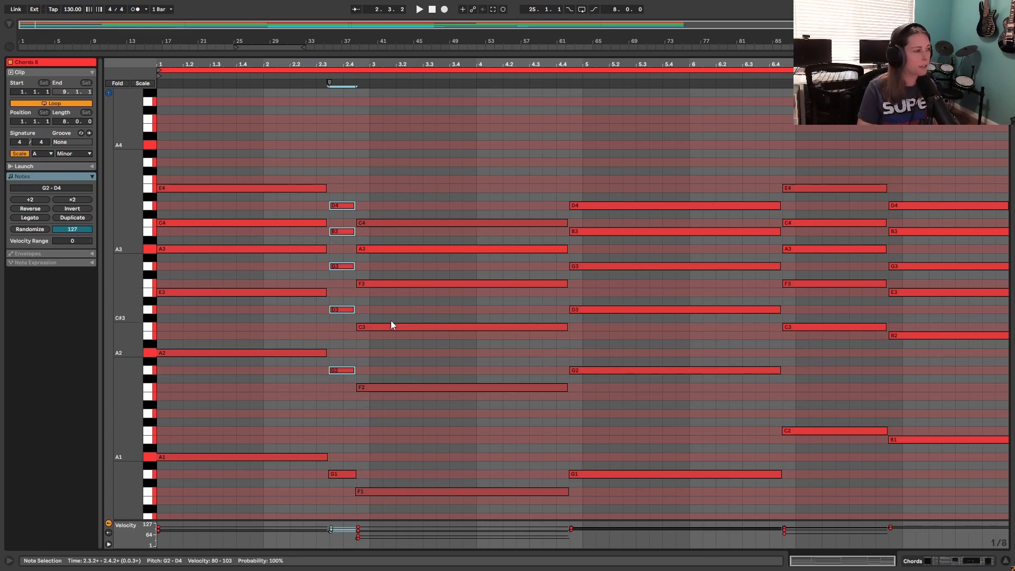
{"action": "scroll", "coordinate": [383, 325], "scroll_direction": "up", "scroll_amount": 1}
{"action": "left_click_drag", "start_coordinate": [476, 442], "coordinate": [476, 212]}
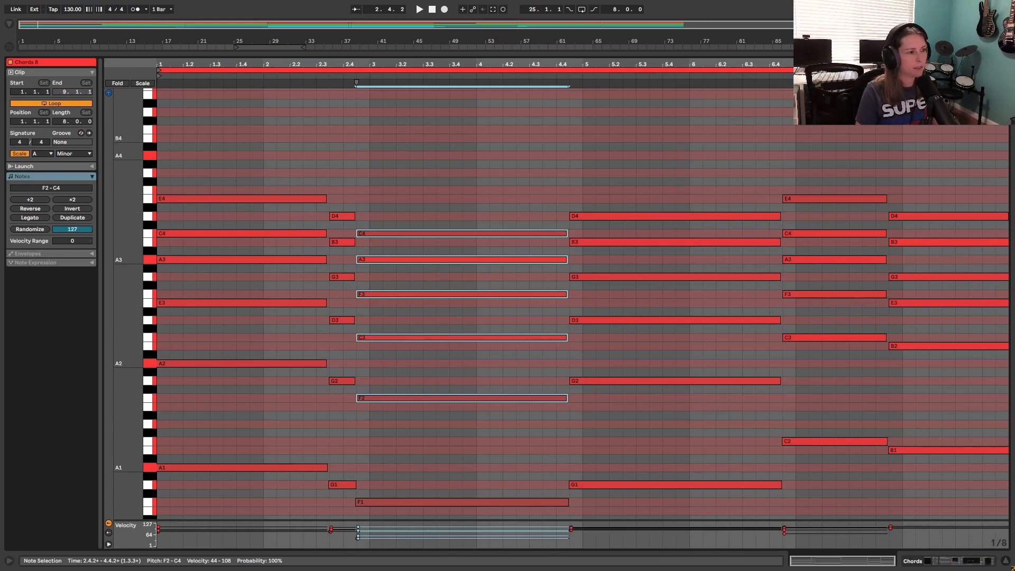
- Select in turn the short second chord's G2–D4 notes, the fourth chord's G2–D4 notes and the last chord's B2–D4 notes
{"action": "scroll", "coordinate": [671, 425], "scroll_direction": "up", "scroll_amount": 2}
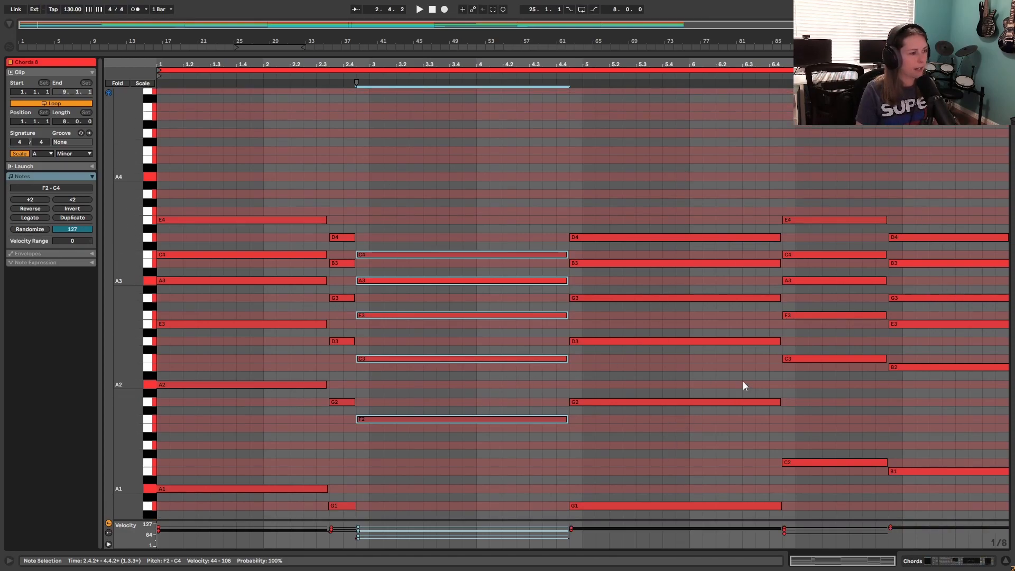
{"action": "scroll", "coordinate": [635, 376], "scroll_direction": "down", "scroll_amount": 1}
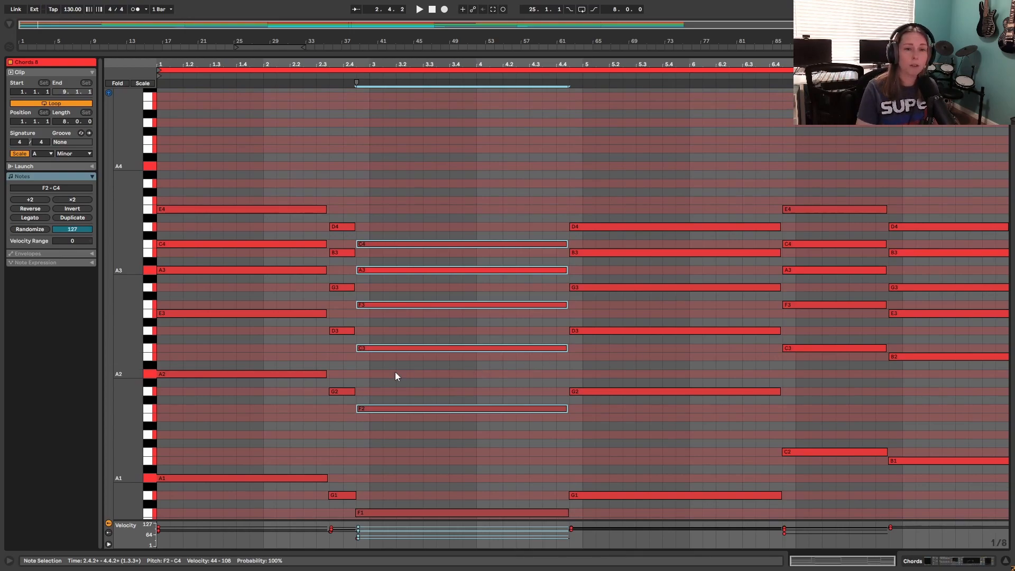
{"action": "scroll", "coordinate": [645, 328], "scroll_direction": "down", "scroll_amount": 1}
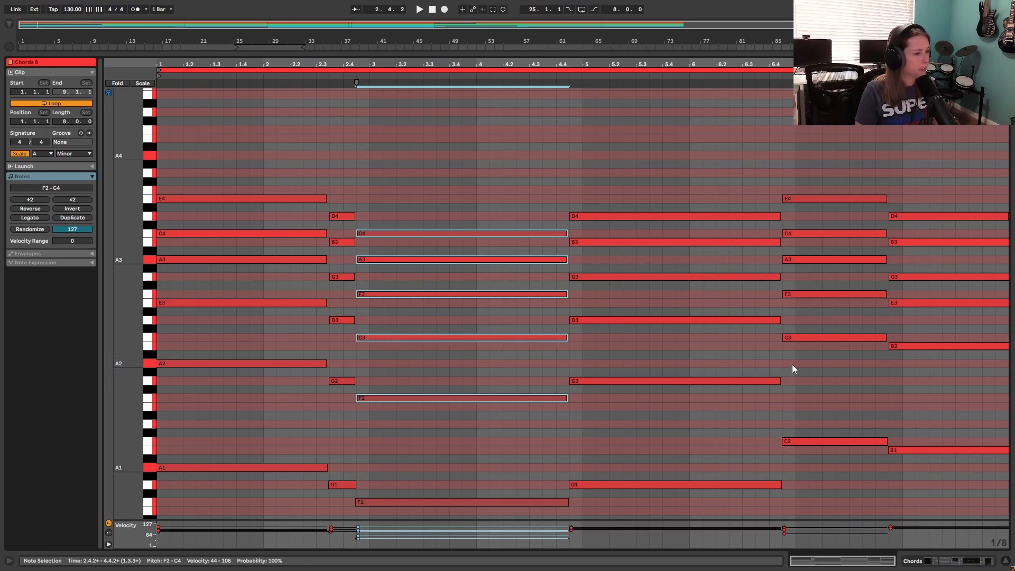
{"action": "left_click_drag", "start_coordinate": [345, 398], "coordinate": [348, 223]}
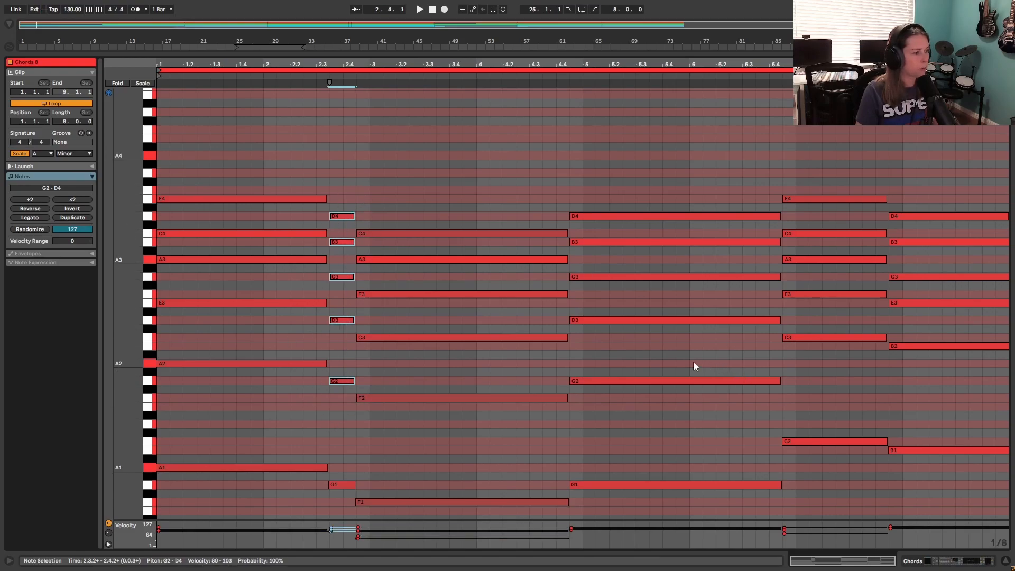
{"action": "left_click_drag", "start_coordinate": [675, 414], "coordinate": [670, 182]}
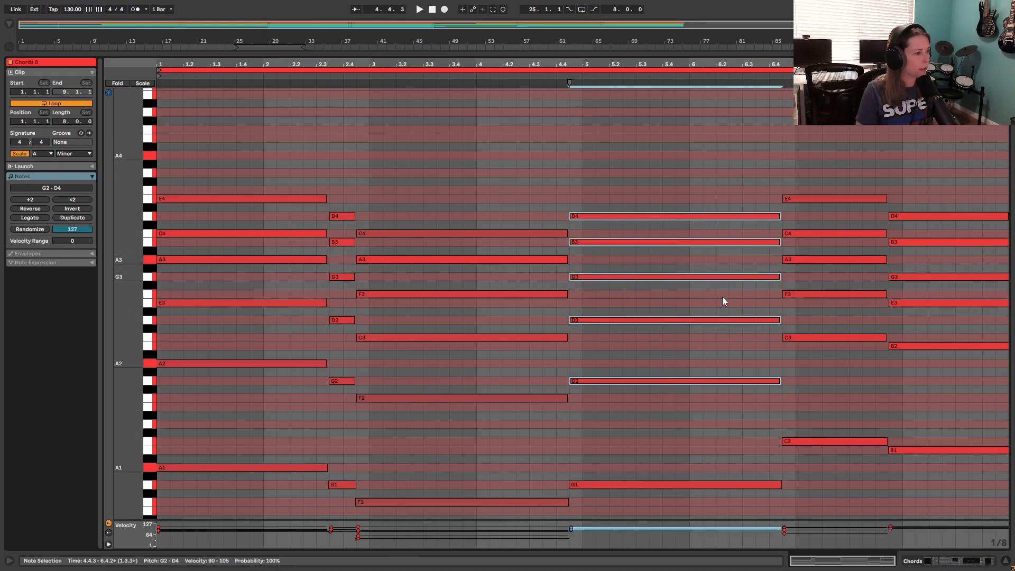
{"action": "left_click_drag", "start_coordinate": [953, 370], "coordinate": [961, 198]}
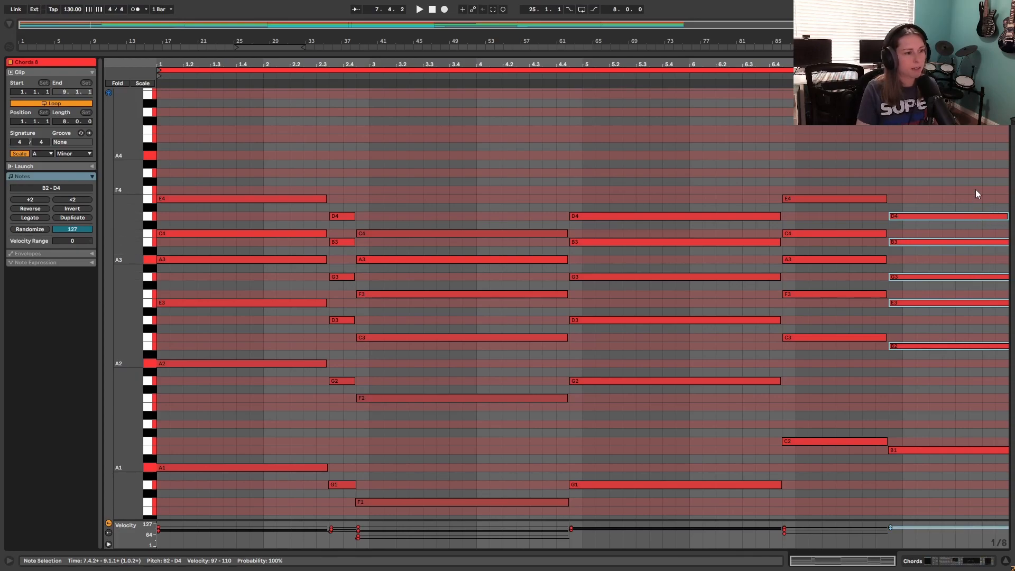
- Select the last chord's G3–D4 notes and stack short notes F4, A4, C5 and E5 above it at the start of bar 8
{"action": "left_click", "coordinate": [893, 286]}
{"action": "scroll", "coordinate": [892, 285], "scroll_direction": "up", "scroll_amount": 1}
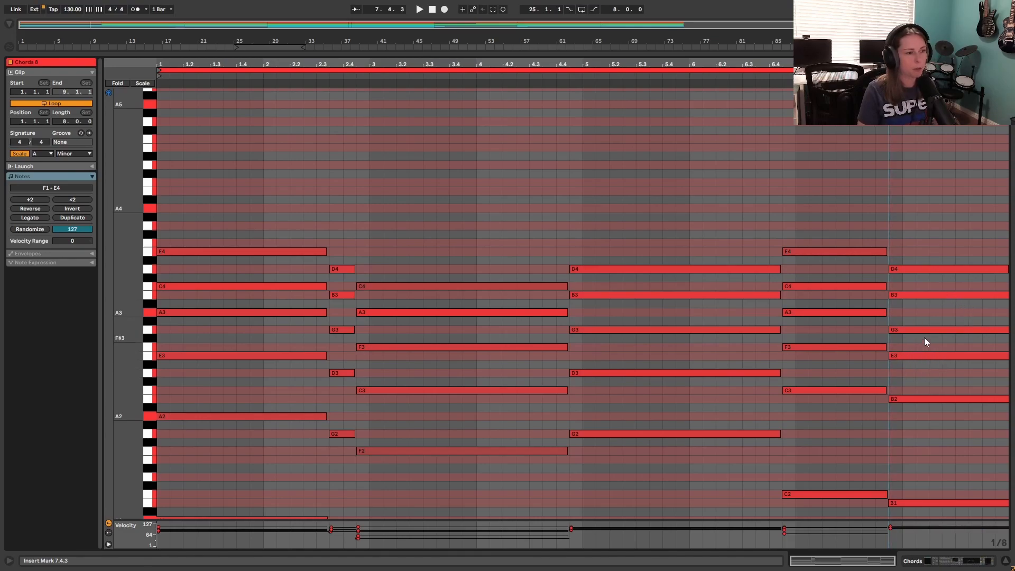
{"action": "left_click_drag", "start_coordinate": [913, 338], "coordinate": [898, 264]}
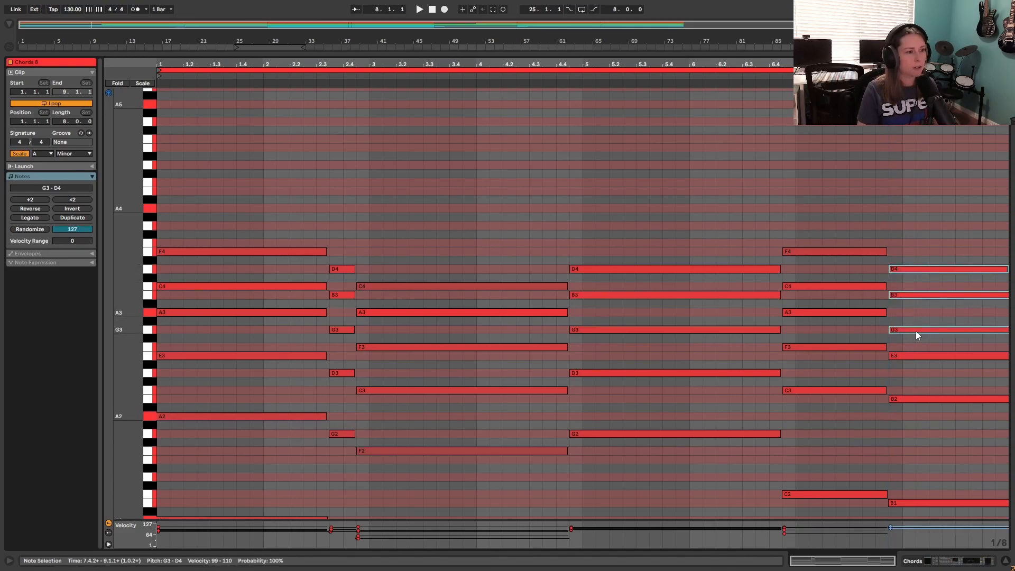
{"action": "double_click", "coordinate": [906, 242]}
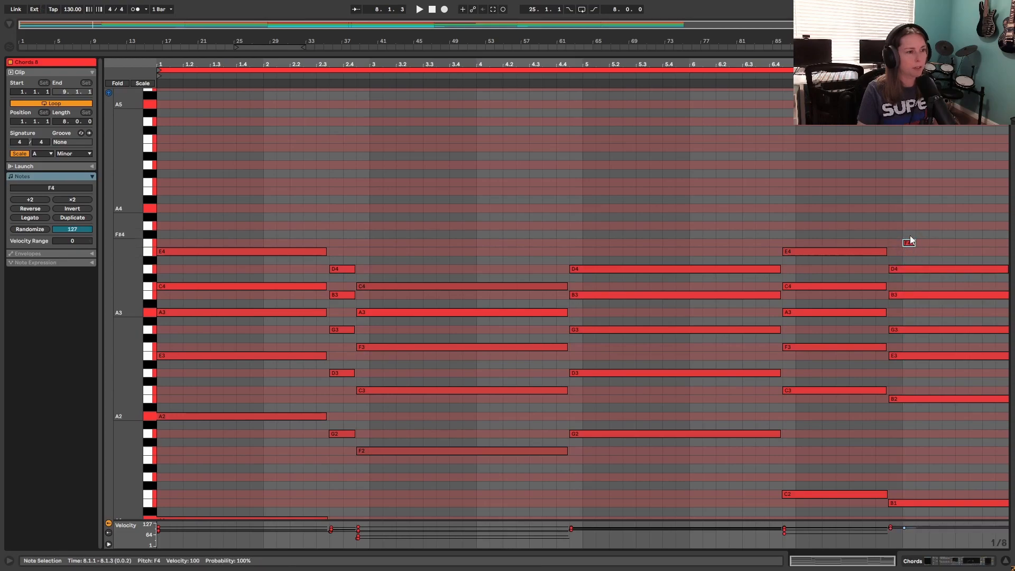
{"action": "scroll", "coordinate": [911, 239], "scroll_direction": "up", "scroll_amount": 1}
{"action": "double_click", "coordinate": [906, 220]}
{"action": "scroll", "coordinate": [923, 246], "scroll_direction": "up", "scroll_amount": 2}
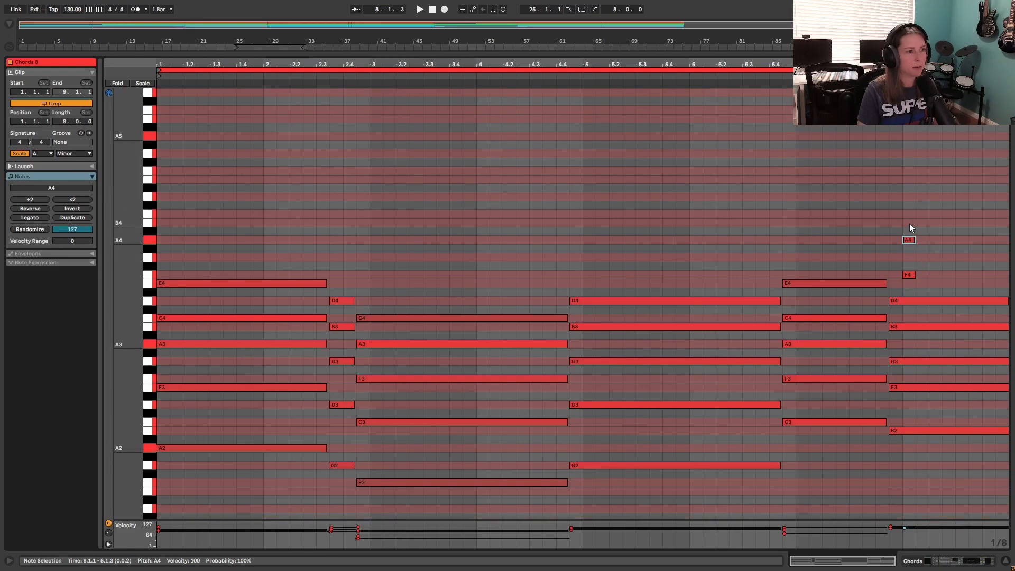
{"action": "scroll", "coordinate": [946, 249], "scroll_direction": "up", "scroll_amount": 1}
{"action": "double_click", "coordinate": [909, 190]}
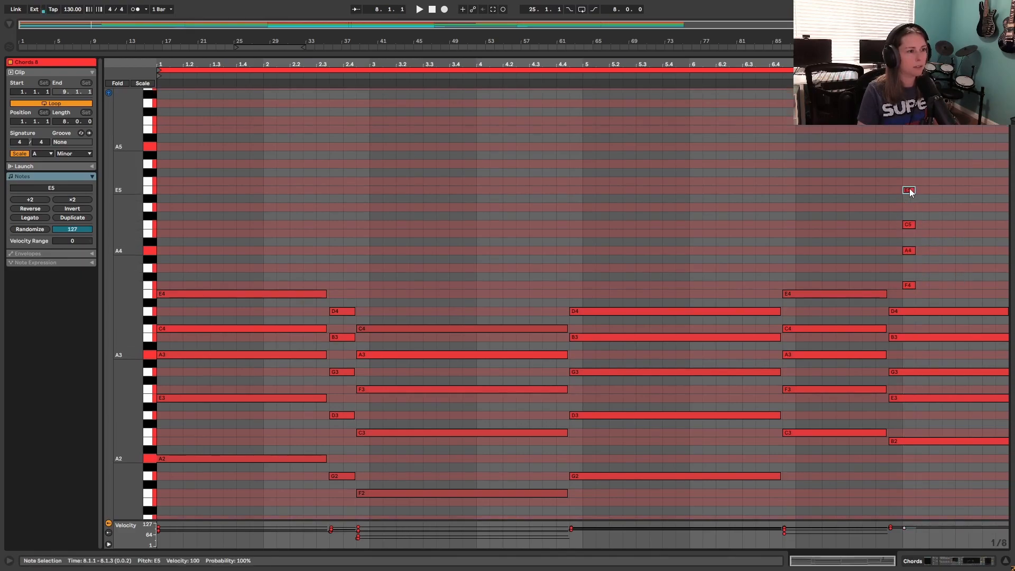
{"action": "left_click_drag", "start_coordinate": [937, 298], "coordinate": [935, 296]}
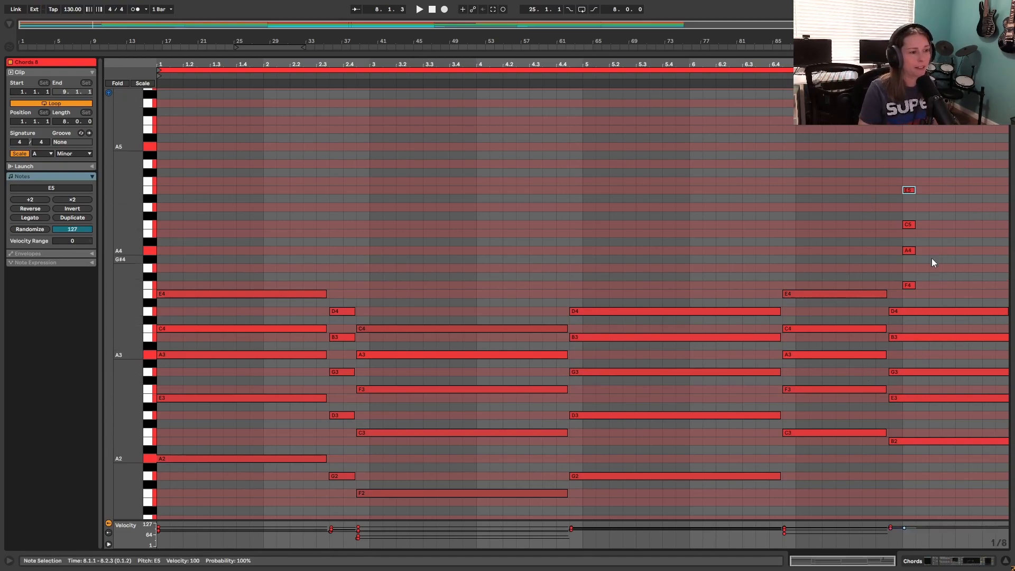
- Clear the short F4, A4, C5 and E5 notes from bar 8, selecting E5 together with the last chord's G3–D4 notes before removing it
{"action": "left_click_drag", "start_coordinate": [929, 290], "coordinate": [899, 221]}
{"action": "key", "text": "Delete"}
{"action": "left_click_drag", "start_coordinate": [908, 382], "coordinate": [913, 169]}
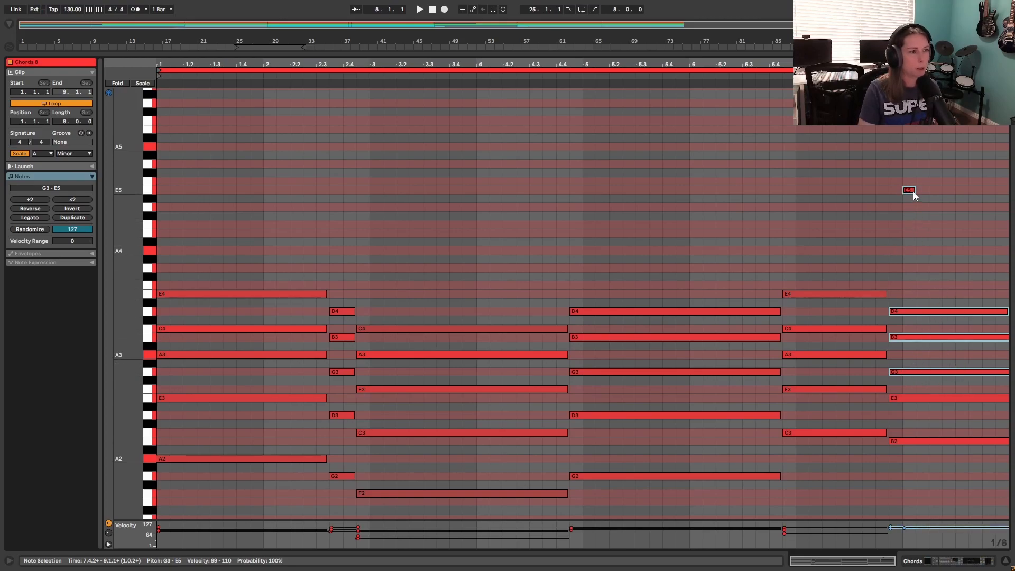
{"action": "left_click", "coordinate": [932, 192]}
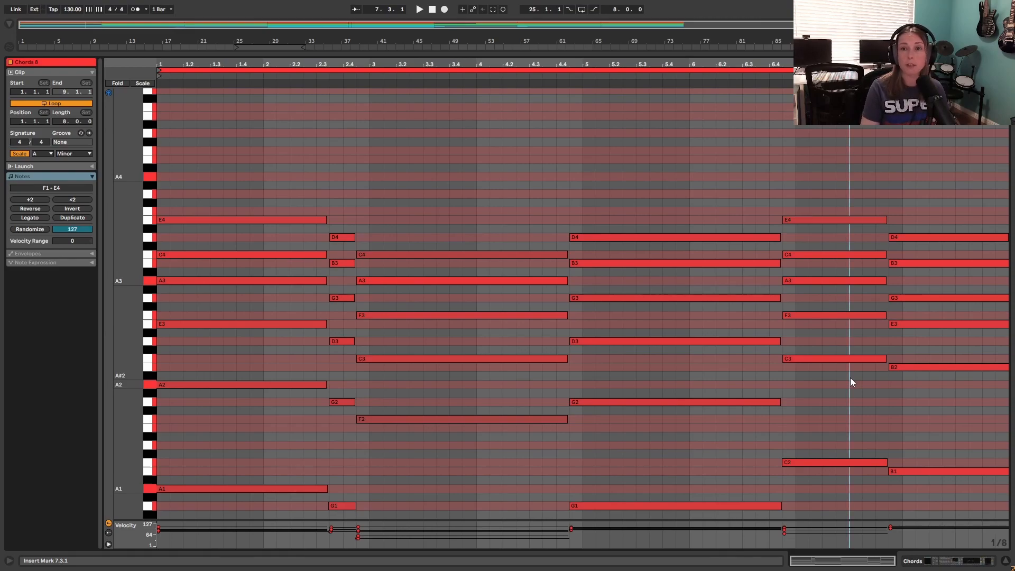
- Select the second-to-last chord's F3–E4 notes and, separately, its C3 and C2 bass notes
{"action": "left_click_drag", "start_coordinate": [829, 339], "coordinate": [815, 211]}
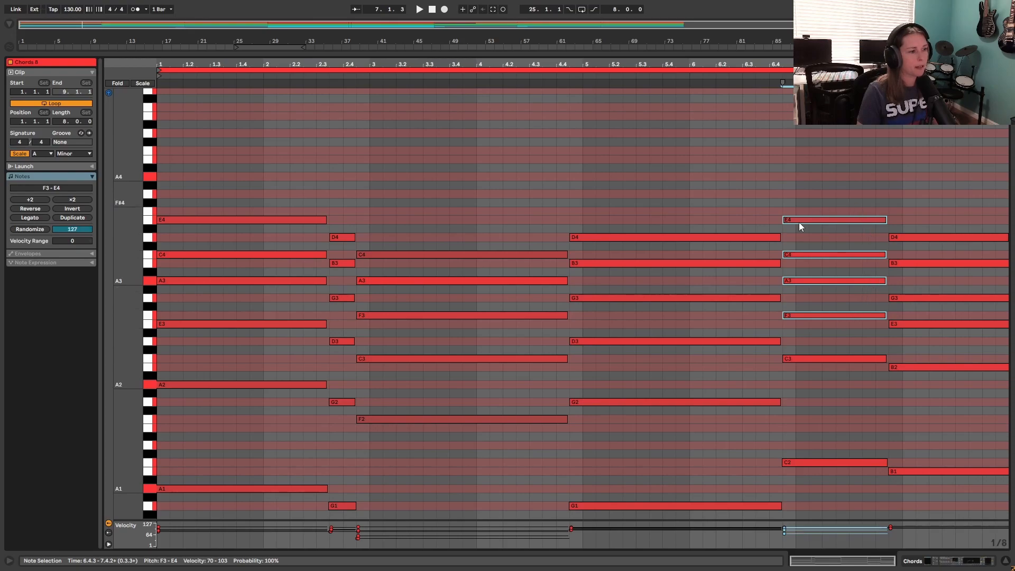
{"action": "left_click", "coordinate": [818, 358]}
{"action": "left_click_drag", "start_coordinate": [837, 477], "coordinate": [812, 381]}
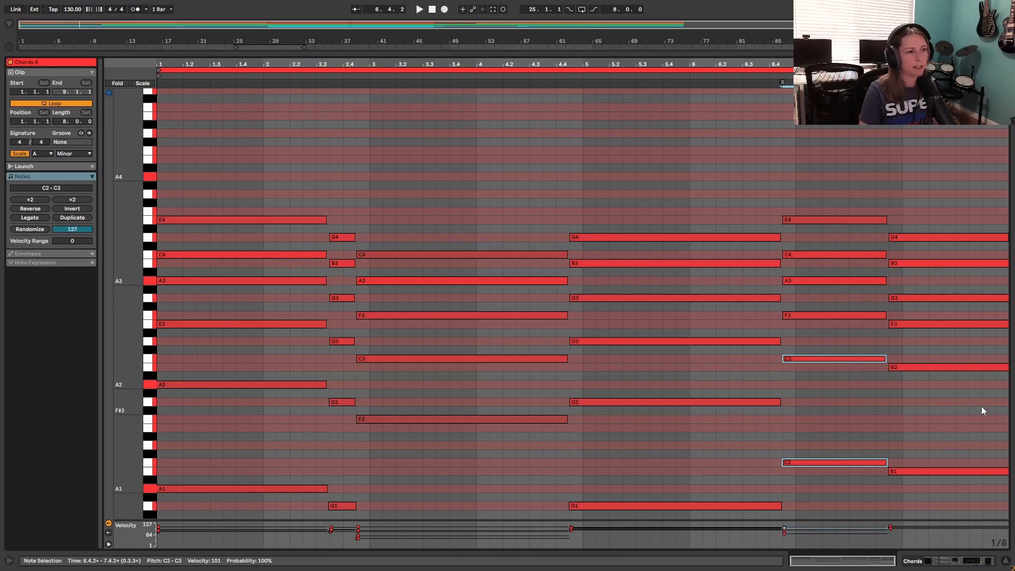
- Select the last chord's B2 note, its G3–D4 notes, and its B2 and B1 bass notes in turn
{"action": "left_click_drag", "start_coordinate": [944, 397], "coordinate": [942, 349]}
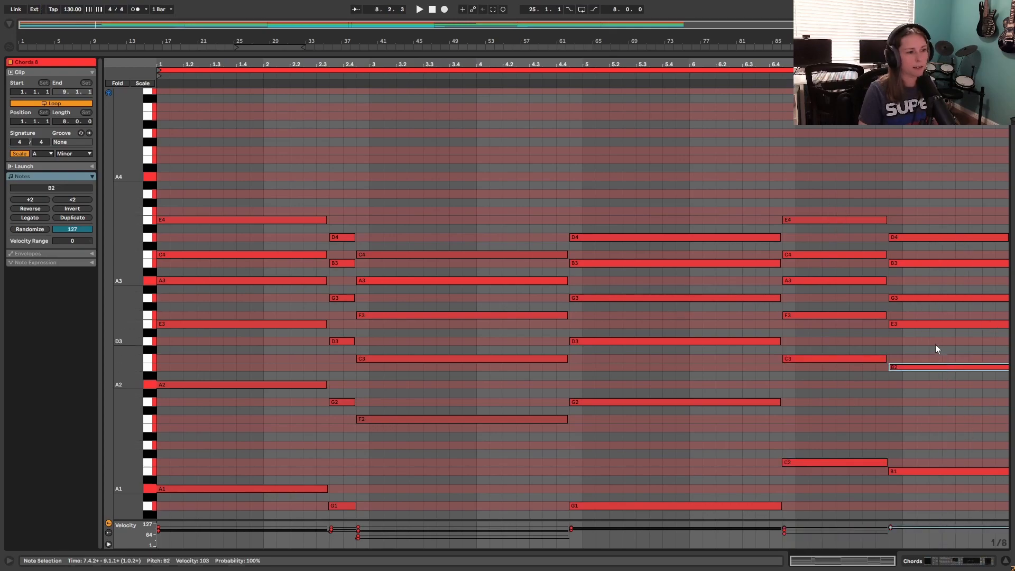
{"action": "left_click_drag", "start_coordinate": [916, 307], "coordinate": [918, 212]}
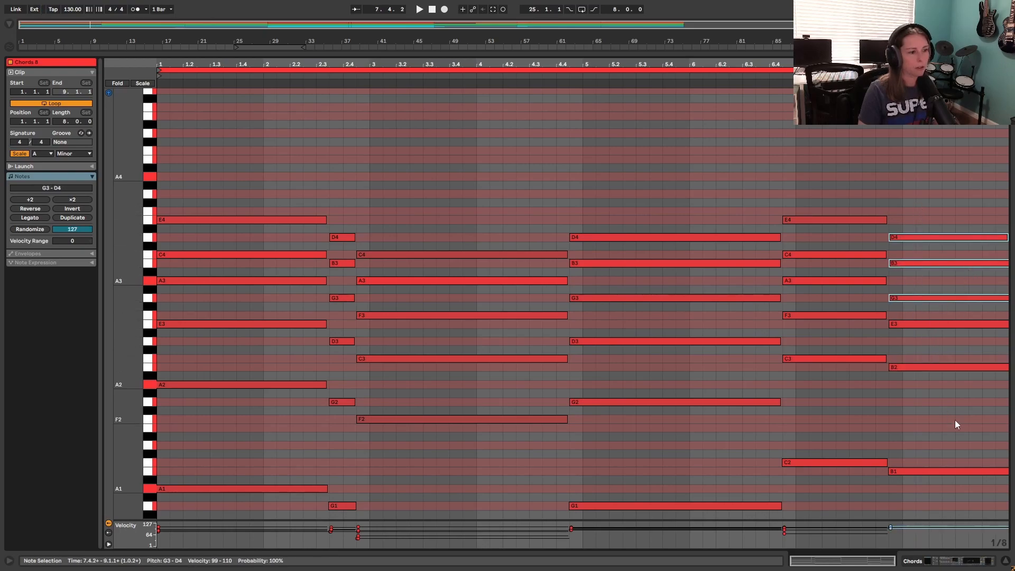
{"action": "left_click_drag", "start_coordinate": [943, 350], "coordinate": [963, 514]}
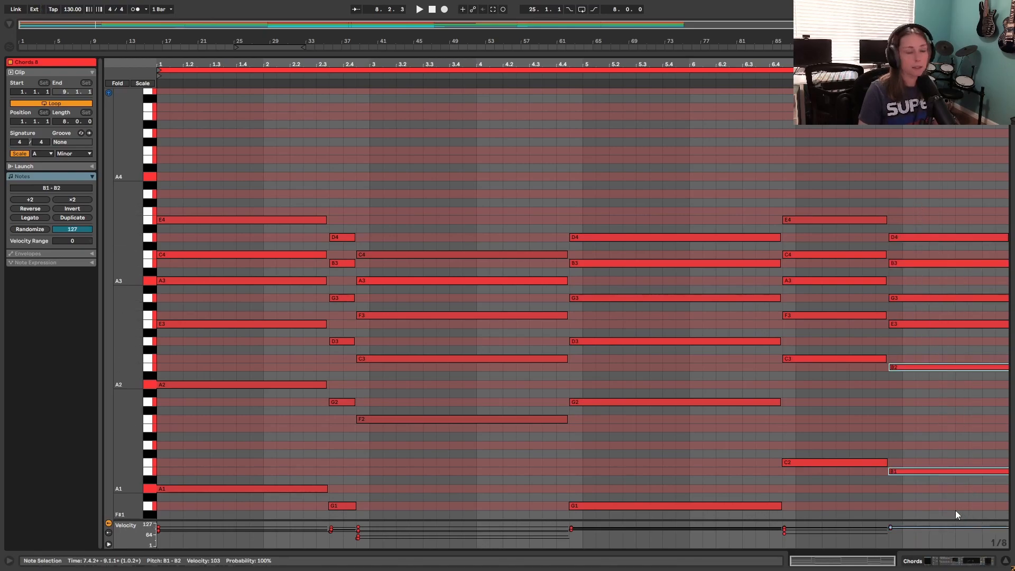
- Shrink the note editor, show the first Chords track's devices, and inspect its Jup-8 V4 synth with the Classic Brass preset before closing it
{"action": "scroll", "coordinate": [745, 413], "scroll_direction": "up", "scroll_amount": 3}
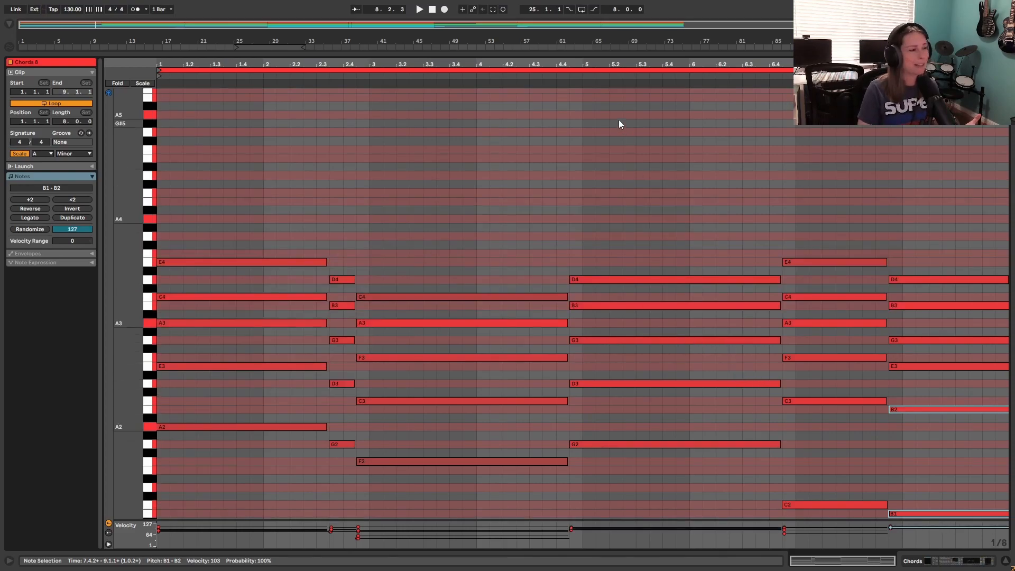
{"action": "left_click_drag", "start_coordinate": [707, 54], "coordinate": [714, 447]}
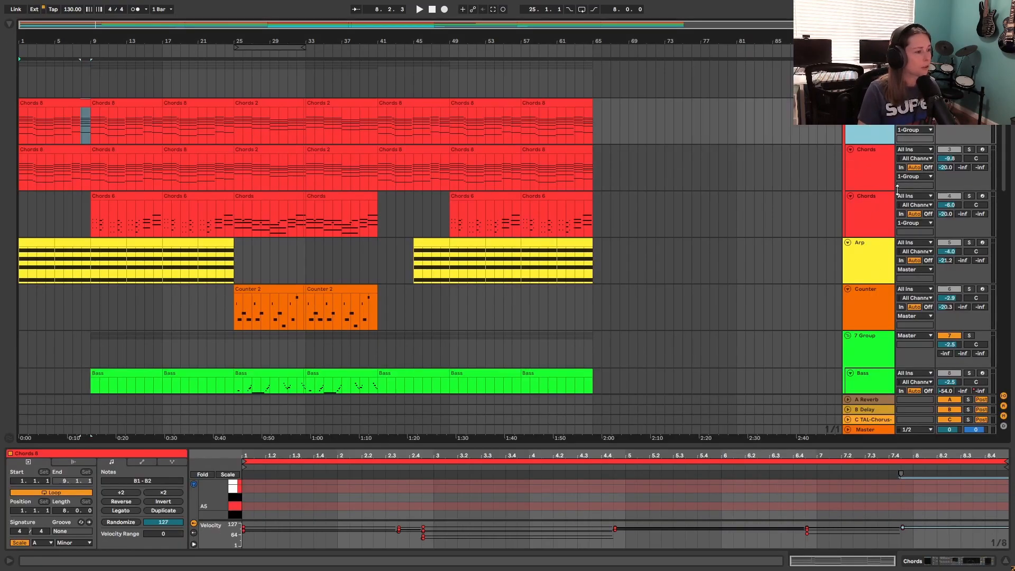
{"action": "left_click", "coordinate": [961, 562]}
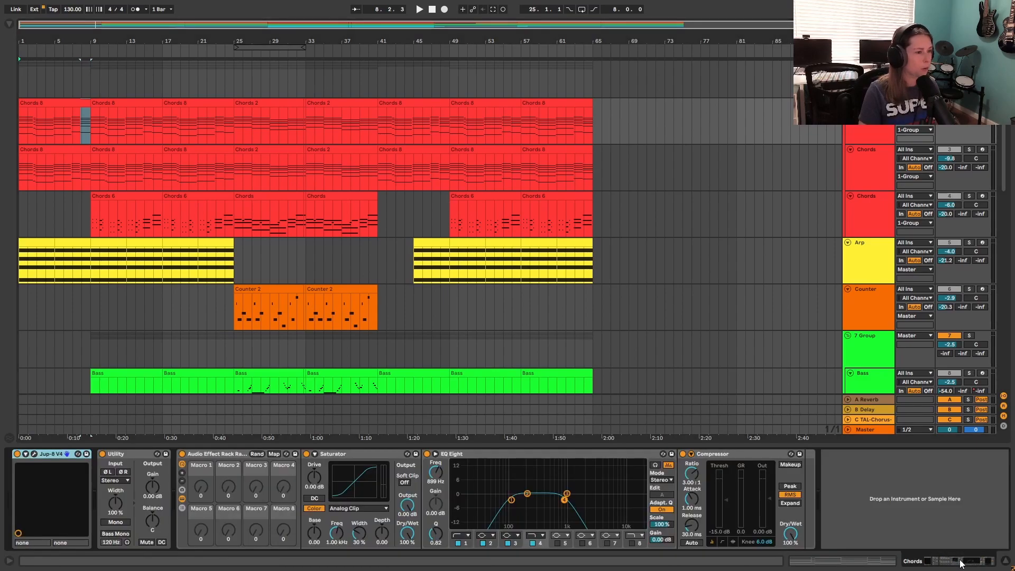
{"action": "left_click", "coordinate": [35, 454]}
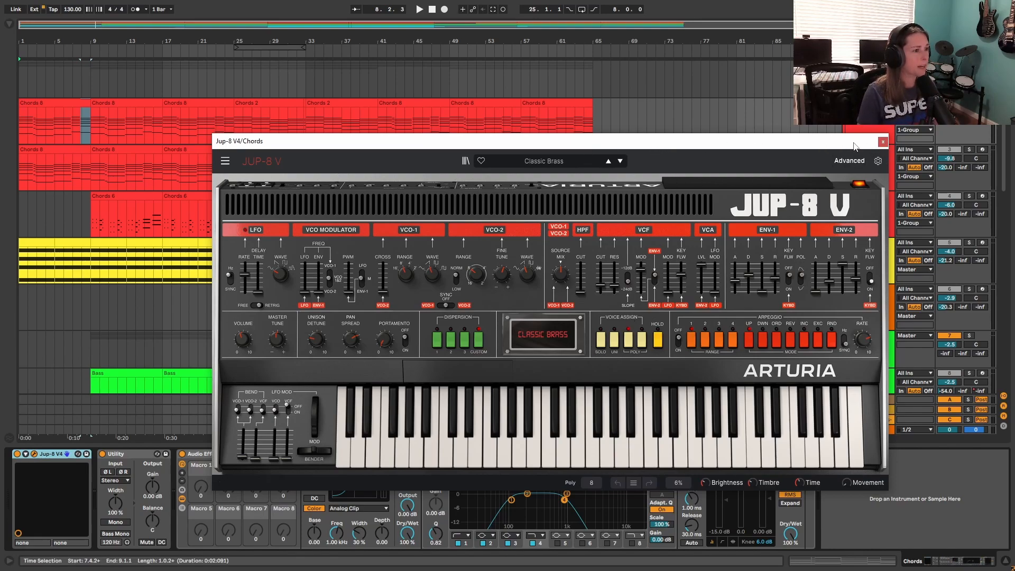
{"action": "left_click_drag", "start_coordinate": [857, 144], "coordinate": [763, 148]}
{"action": "left_click", "coordinate": [788, 148]}
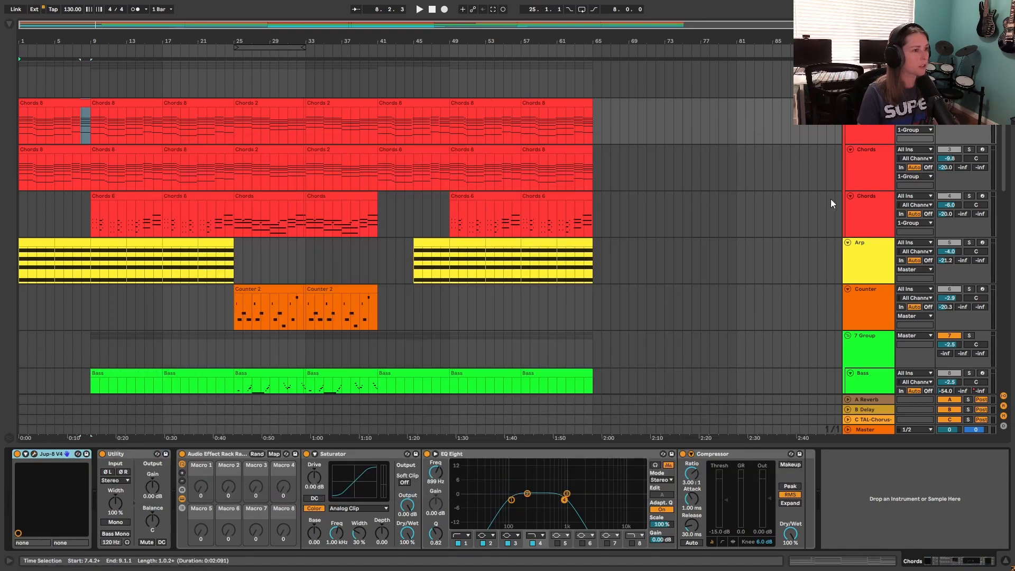
- Solo the second Chords track and play it with its Jup-8 V4 synth window open
{"action": "left_click", "coordinate": [871, 165]}
{"action": "left_click", "coordinate": [969, 149]}
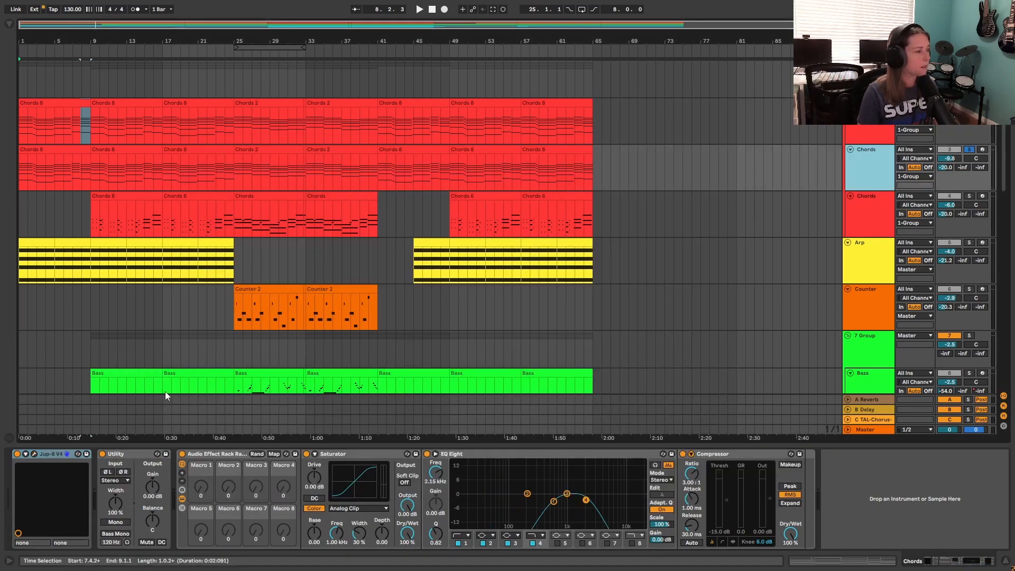
{"action": "left_click", "coordinate": [34, 454]}
{"action": "left_click", "coordinate": [419, 9]}
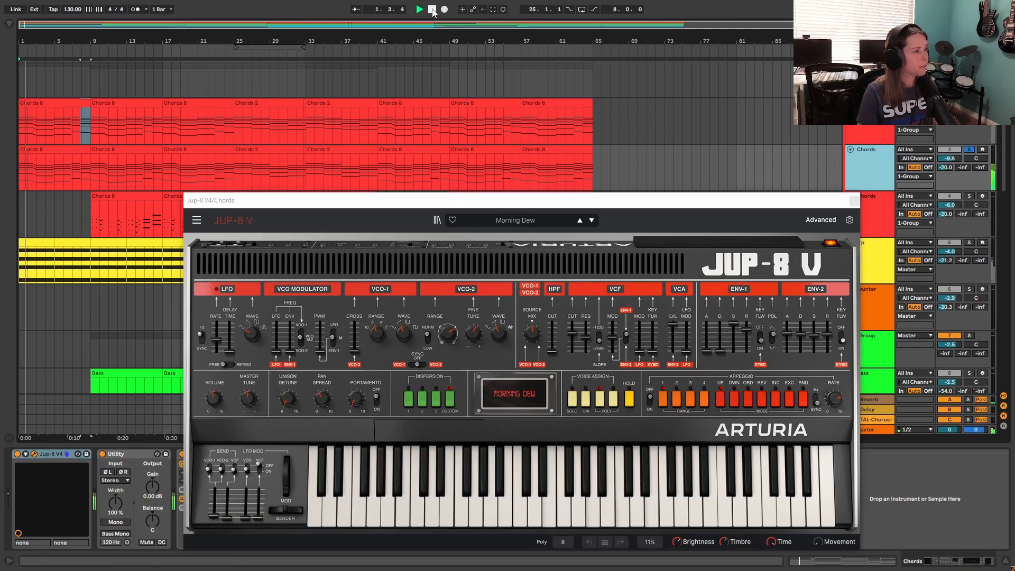
- Stop playback, close the second Chords track's synth window, and compare the EQ Eight curves on the first and second Chords tracks
{"action": "left_click", "coordinate": [432, 10]}
{"action": "left_click", "coordinate": [853, 201]}
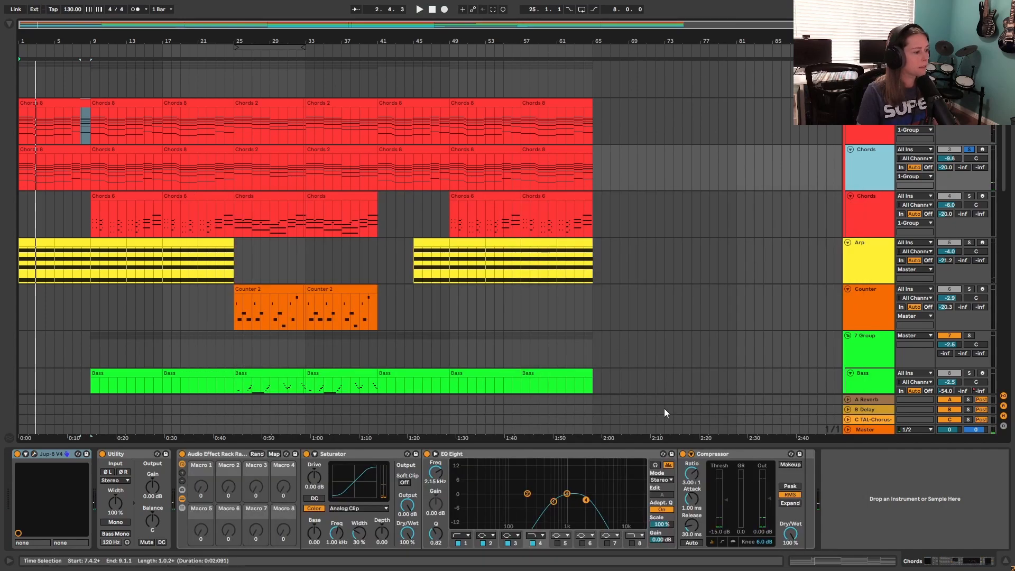
{"action": "scroll", "coordinate": [664, 404], "scroll_direction": "down", "scroll_amount": 1}
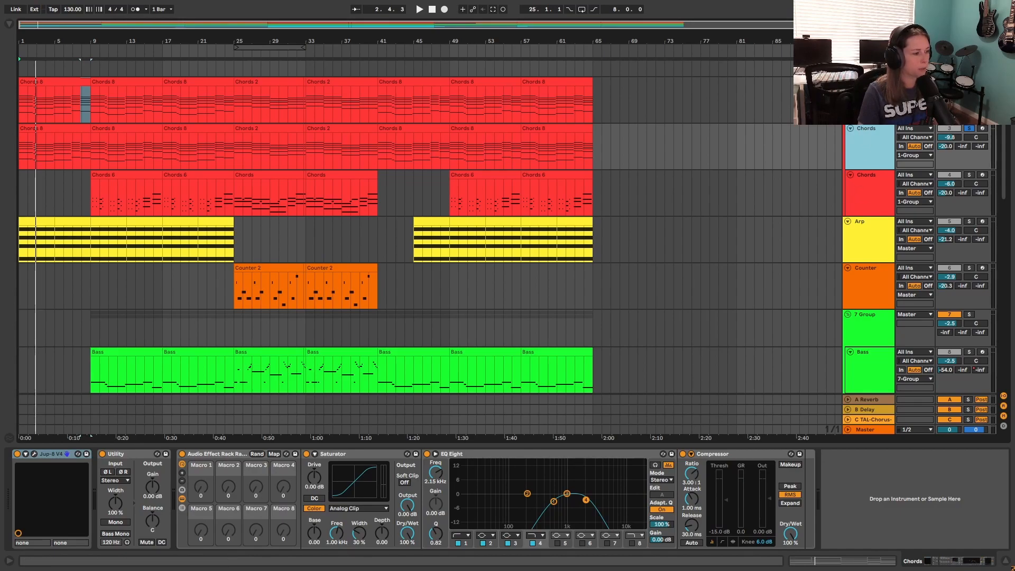
{"action": "left_click", "coordinate": [868, 92]}
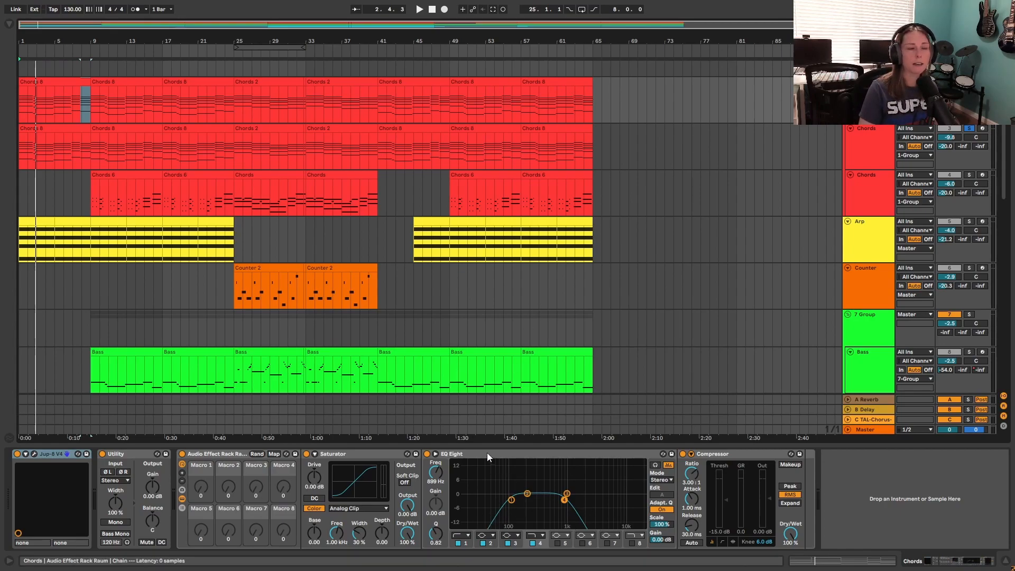
{"action": "left_click", "coordinate": [864, 156]}
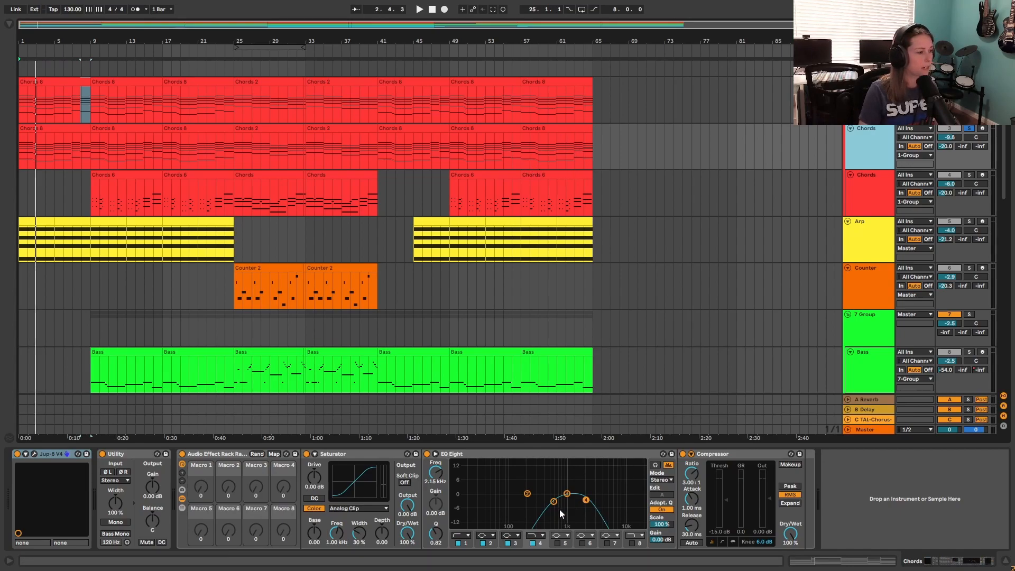
{"action": "scroll", "coordinate": [826, 242], "scroll_direction": "up", "scroll_amount": 1}
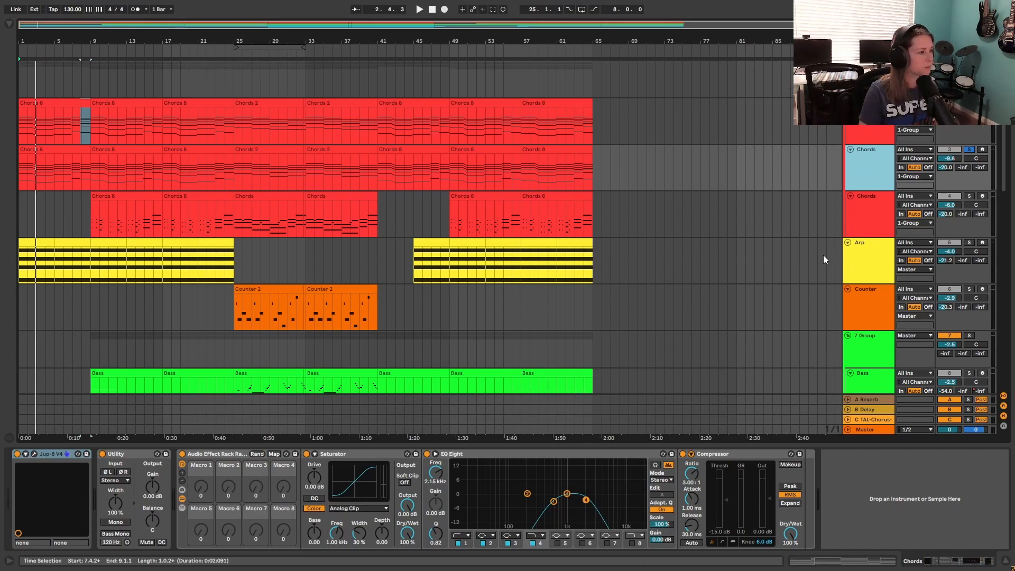
- Select the third Chords track's first clip, starting at bar 9, and solo the track
{"action": "left_click", "coordinate": [868, 201]}
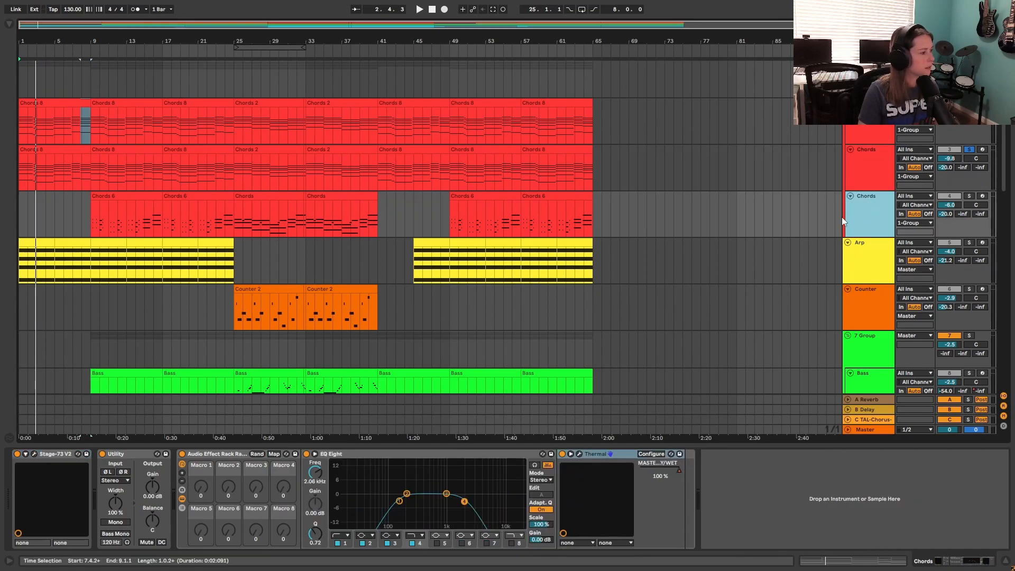
{"action": "left_click", "coordinate": [119, 196]}
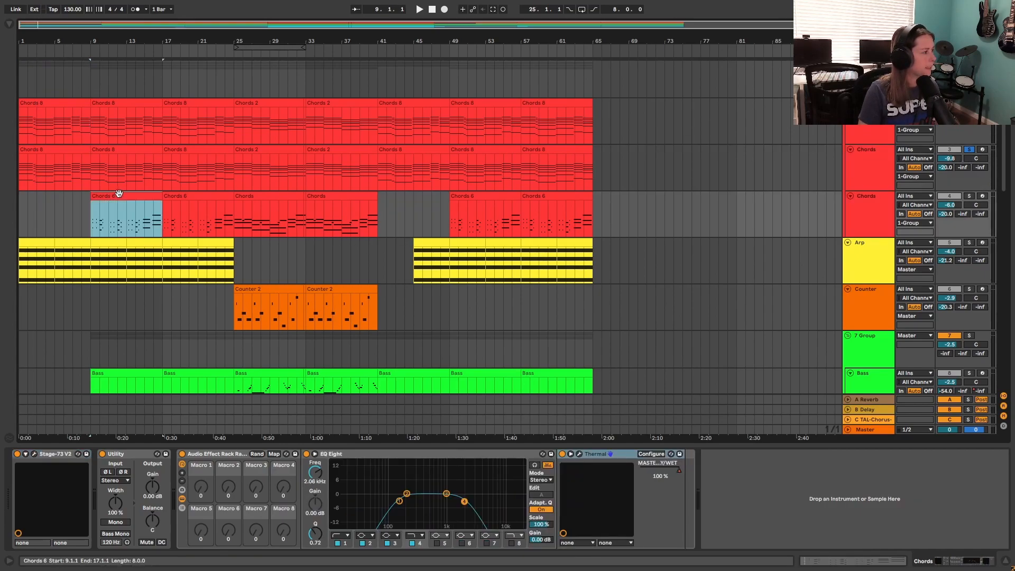
{"action": "key", "text": "s"}
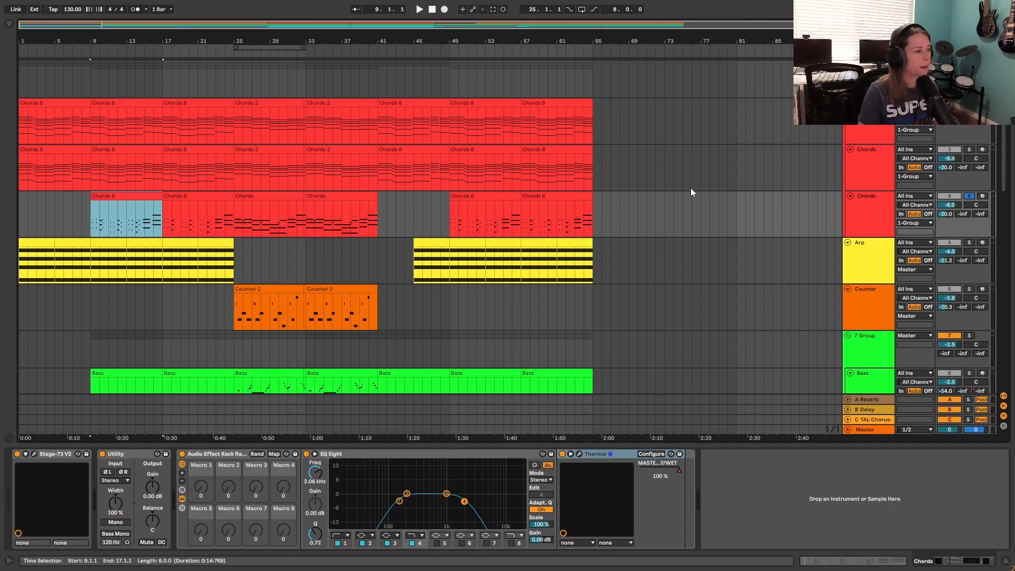
- Inspect the third Chords track's Stage-73 V2 with the LA Studio Pop EP 2 preset, sound a key, and close it
{"action": "left_click", "coordinate": [34, 452]}
{"action": "left_click_drag", "start_coordinate": [447, 177], "coordinate": [474, 89]}
{"action": "left_click", "coordinate": [417, 278]}
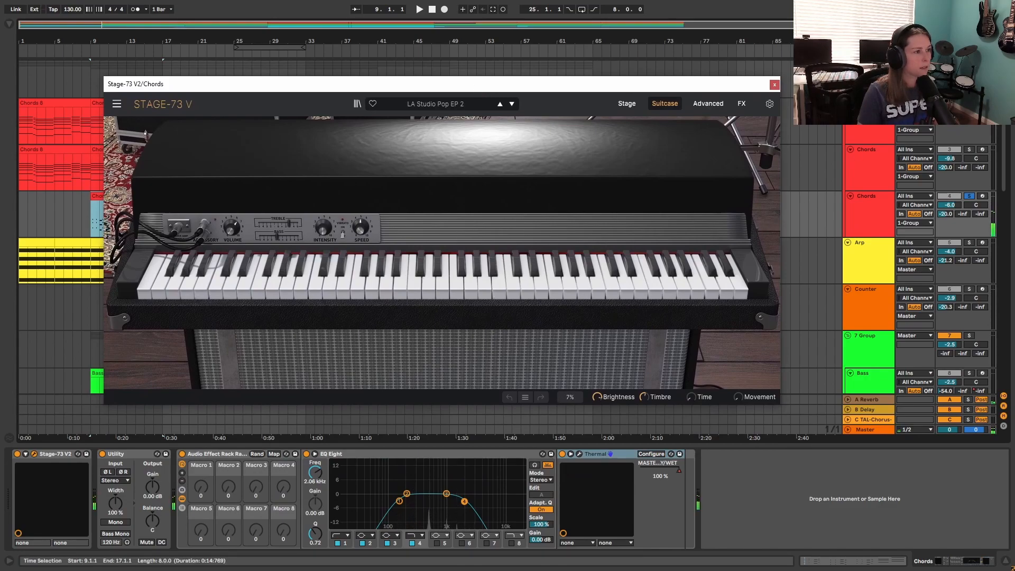
{"action": "left_click", "coordinate": [774, 85]}
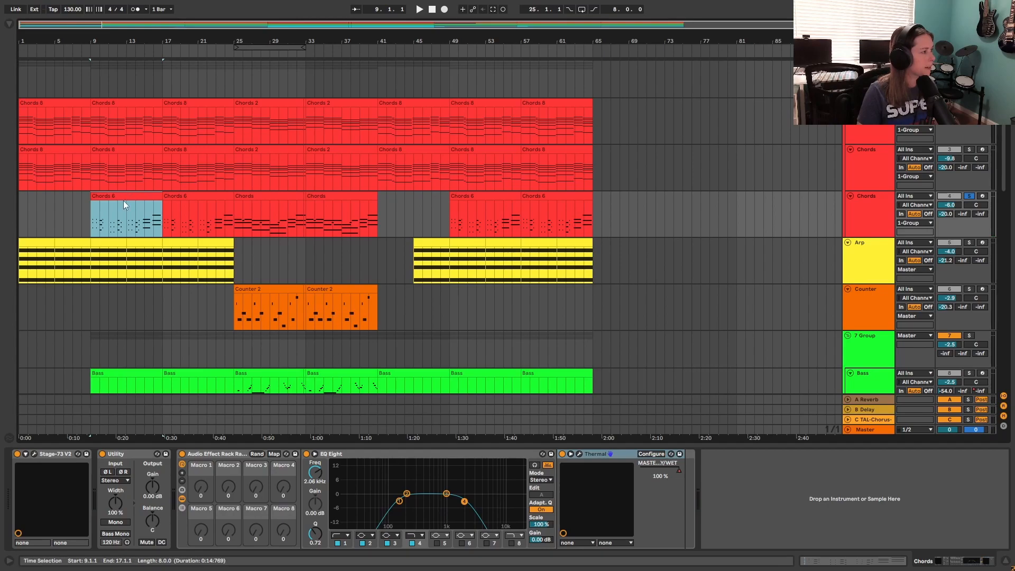
- Show the selected clip's notes in an enlarged editor, play the clip briefly from bar 9, and deselect its notes
{"action": "left_click", "coordinate": [836, 561]}
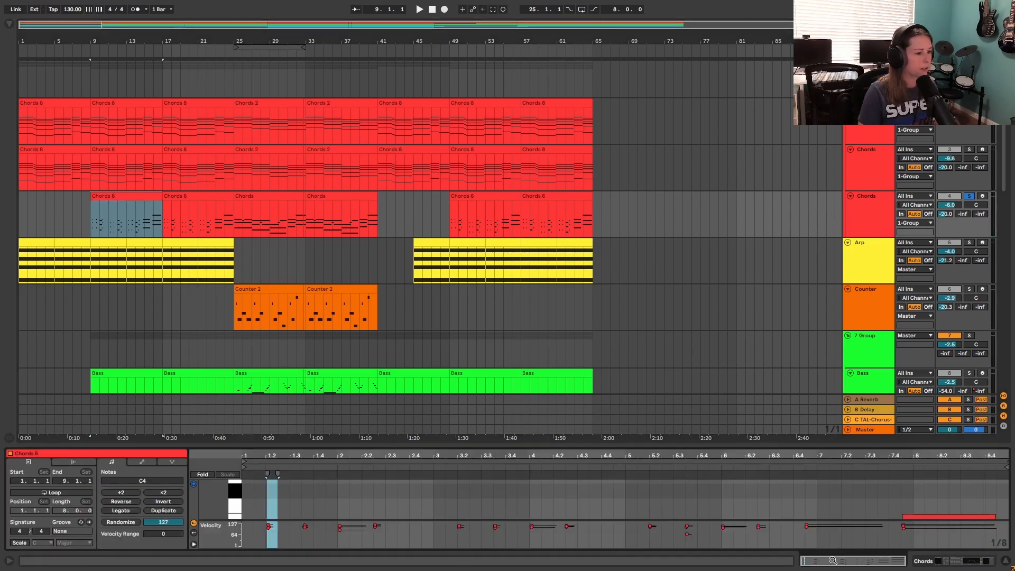
{"action": "left_click_drag", "start_coordinate": [769, 443], "coordinate": [769, 150]}
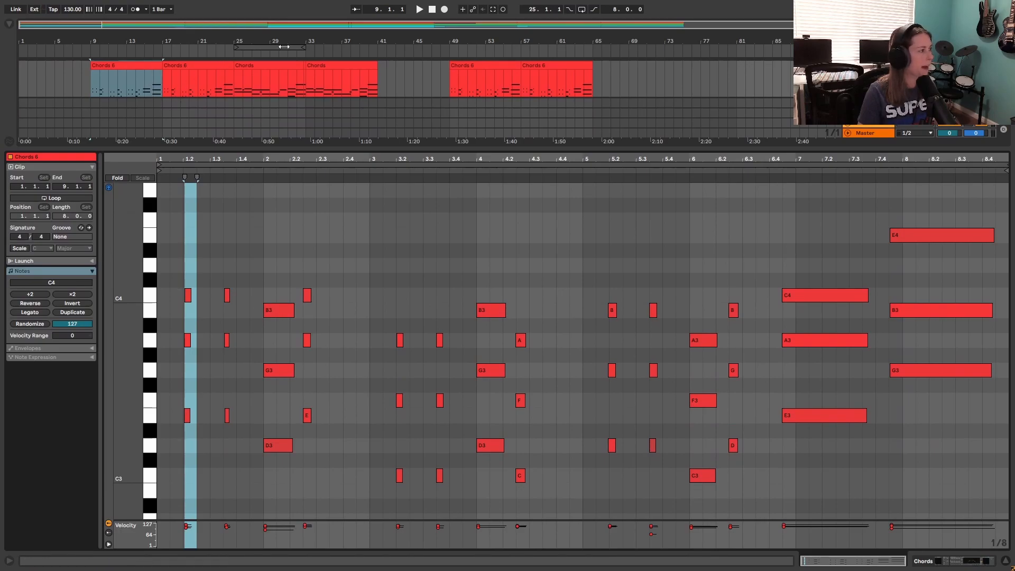
{"action": "left_click", "coordinate": [419, 11]}
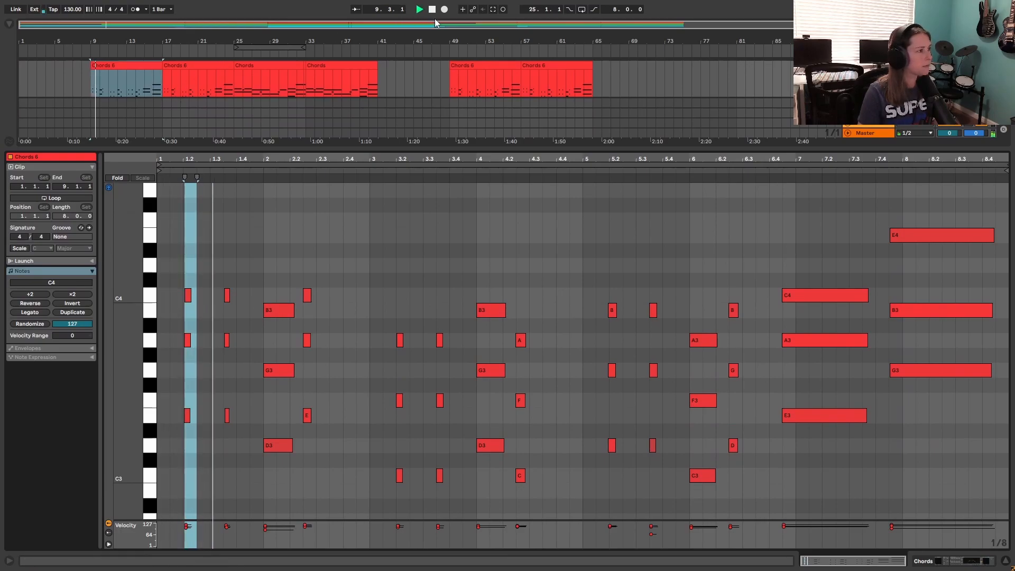
{"action": "left_click", "coordinate": [432, 9]}
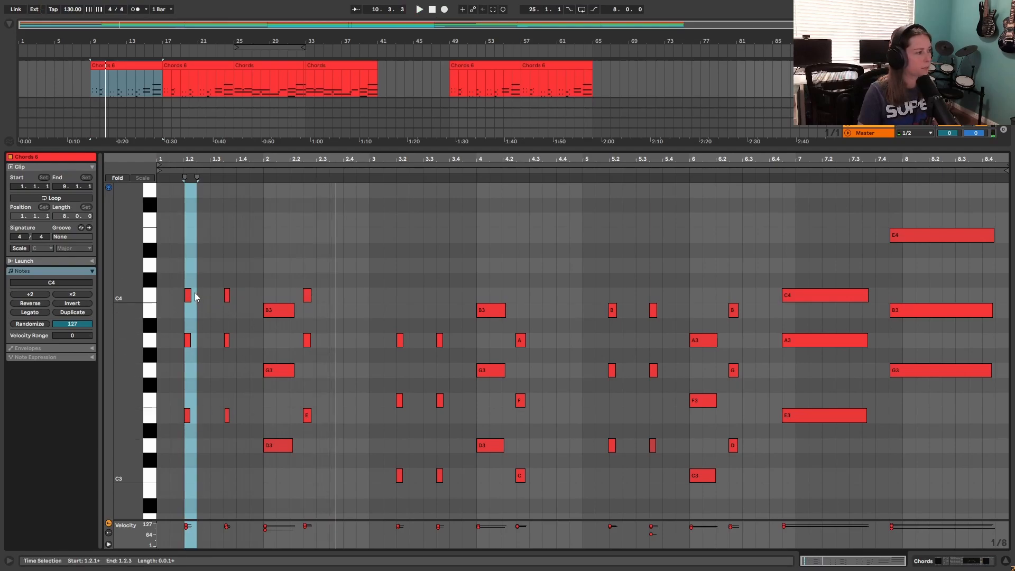
{"action": "left_click", "coordinate": [250, 288]}
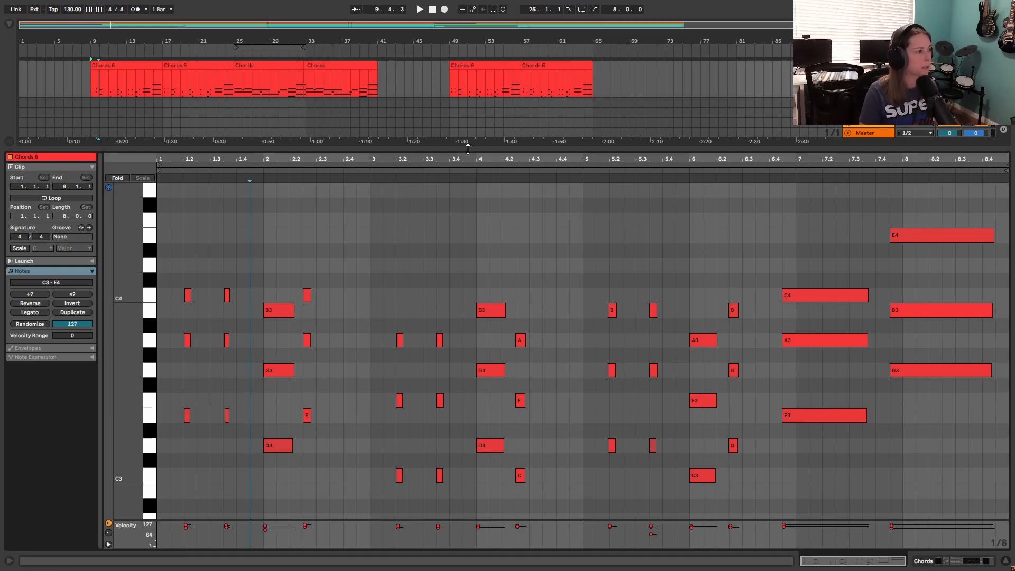
- Shrink the note editor to bring the track arrangement back into view
{"action": "left_click_drag", "start_coordinate": [467, 150], "coordinate": [468, 383]}
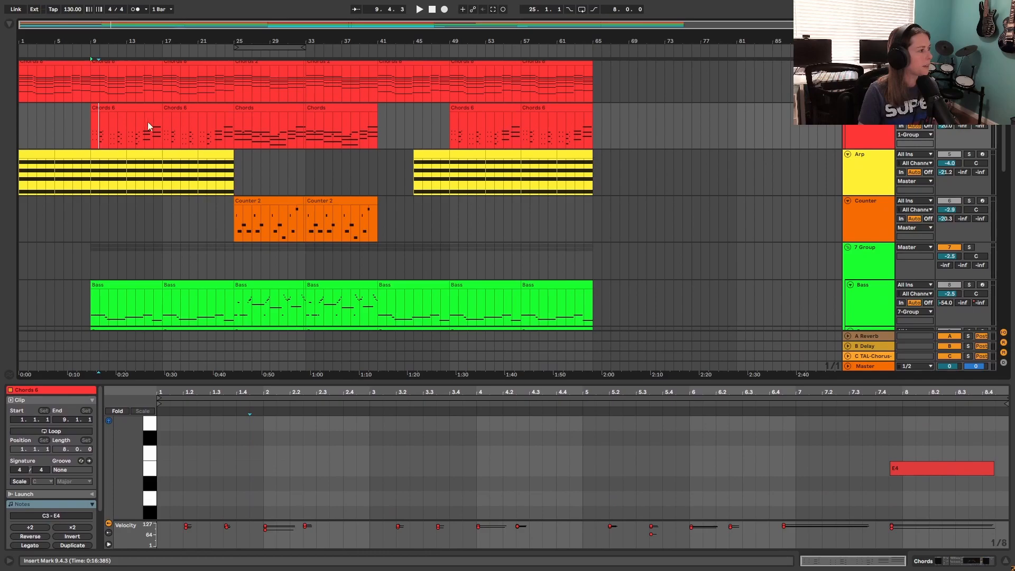
{"action": "scroll", "coordinate": [166, 103], "scroll_direction": "up", "scroll_amount": 1}
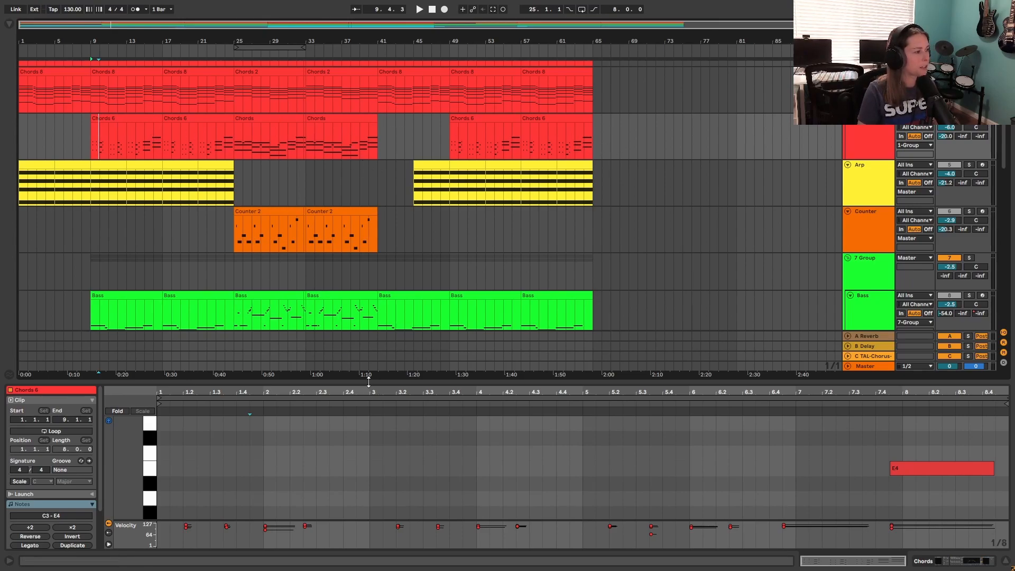
{"action": "left_click_drag", "start_coordinate": [368, 381], "coordinate": [368, 444]}
{"action": "scroll", "coordinate": [420, 356], "scroll_direction": "up", "scroll_amount": 3}
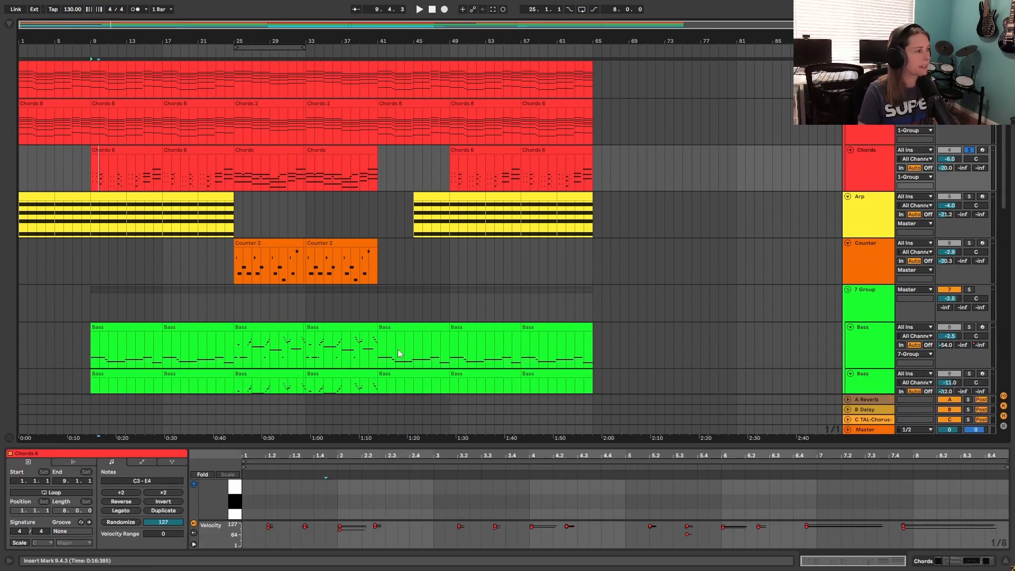
- Show the third Chords track's devices and inspect the Thermal effect's Width and Heat preset before closing it
{"action": "left_click", "coordinate": [858, 175]}
{"action": "left_click", "coordinate": [934, 560]}
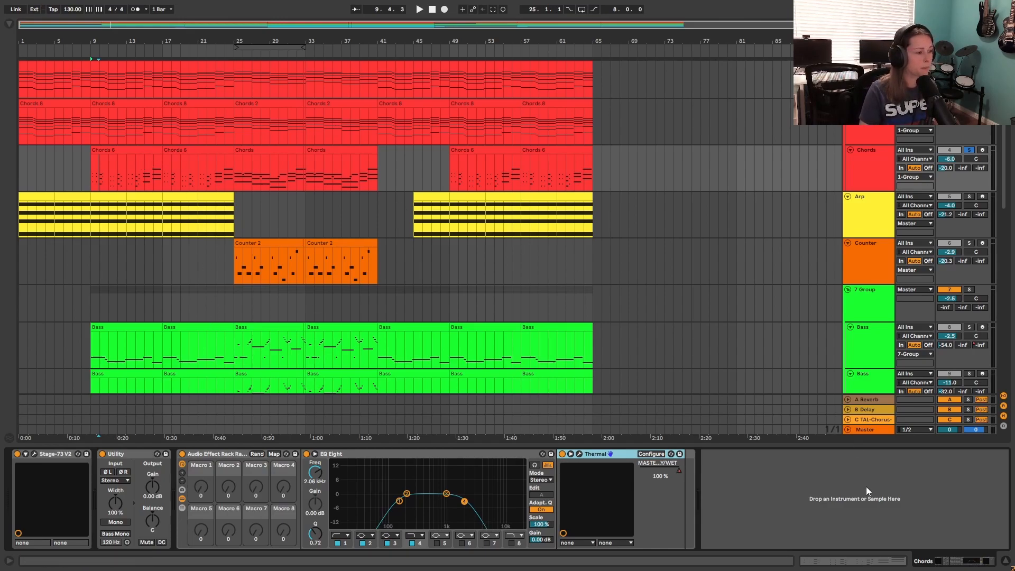
{"action": "left_click", "coordinate": [580, 453]}
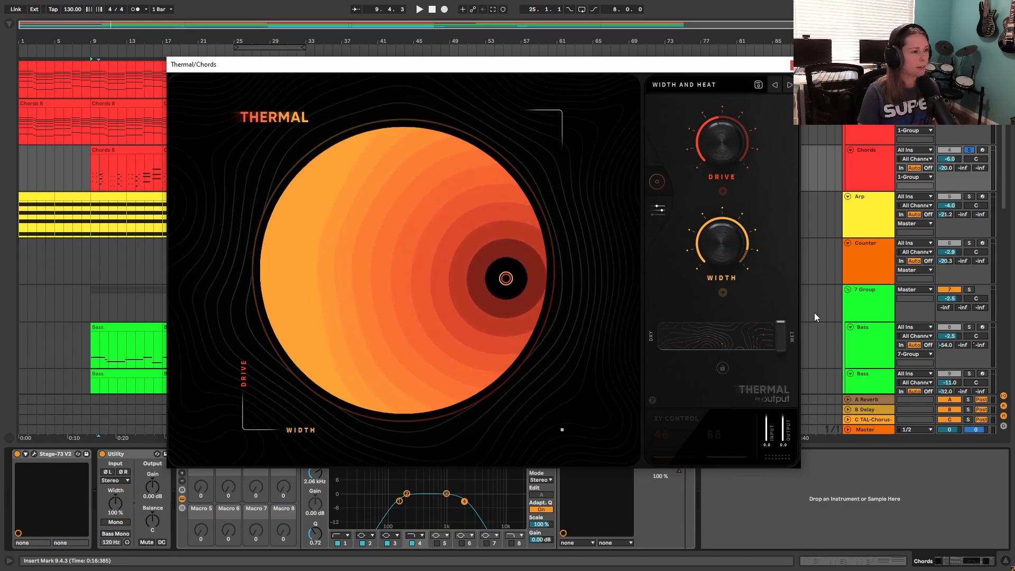
{"action": "left_click", "coordinate": [795, 65]}
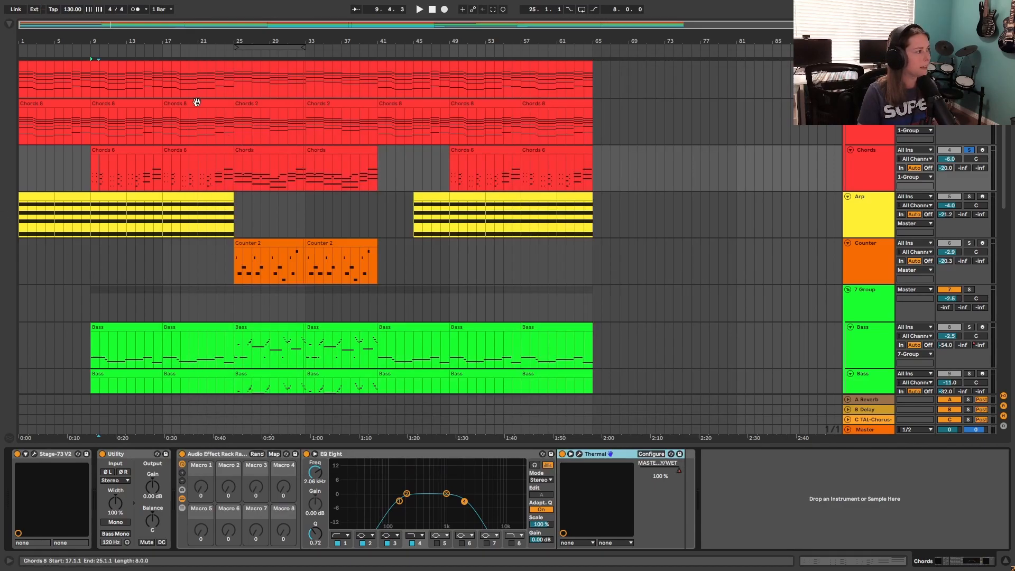
- Select the third Chords track's clip at bar 9 and turn off the track's solo
{"action": "left_click", "coordinate": [179, 150]}
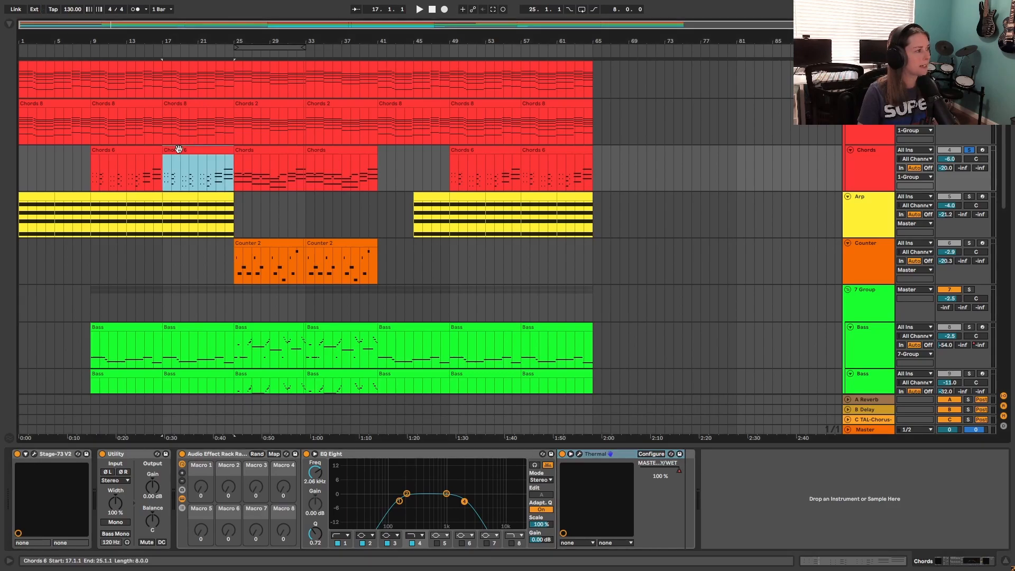
{"action": "left_click", "coordinate": [132, 150]}
{"action": "scroll", "coordinate": [786, 170], "scroll_direction": "up", "scroll_amount": 2}
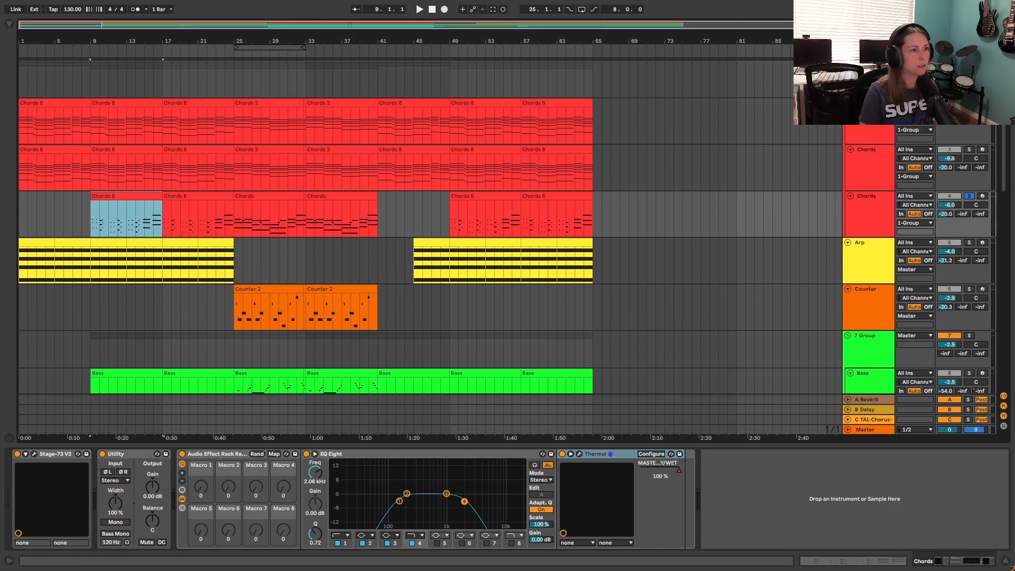
{"action": "left_click", "coordinate": [969, 65]}
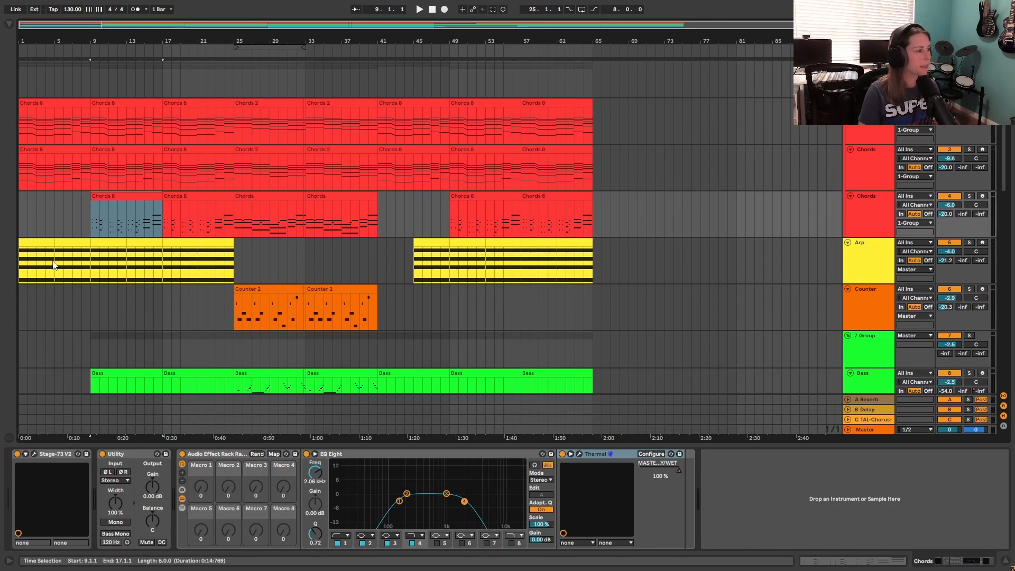
- Move the eight-bar loop region to start at bar 9 and enable looping
{"action": "left_click", "coordinate": [290, 48]}
{"action": "left_click_drag", "start_coordinate": [290, 48], "coordinate": [147, 48]}
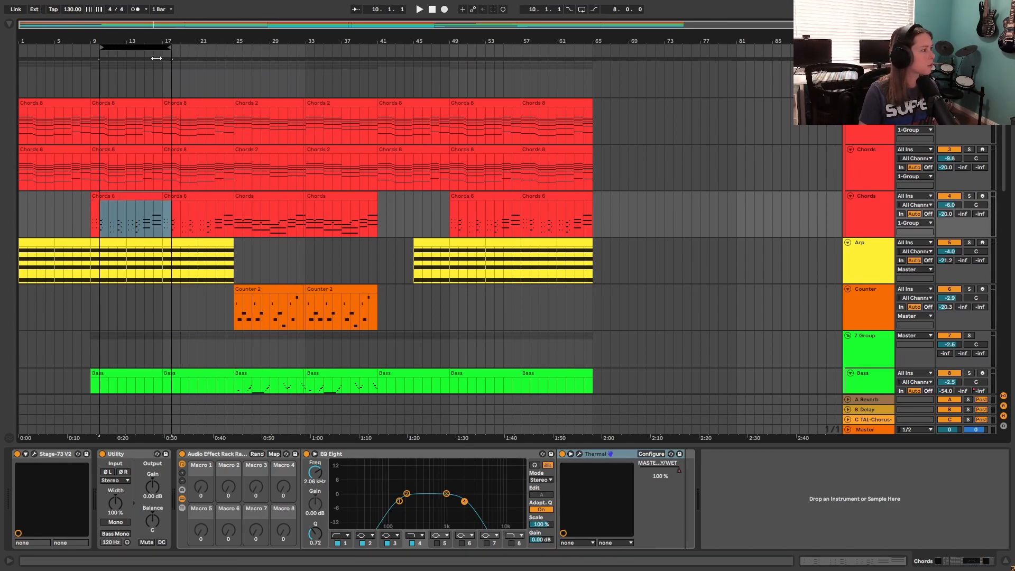
{"action": "left_click", "coordinate": [582, 9]}
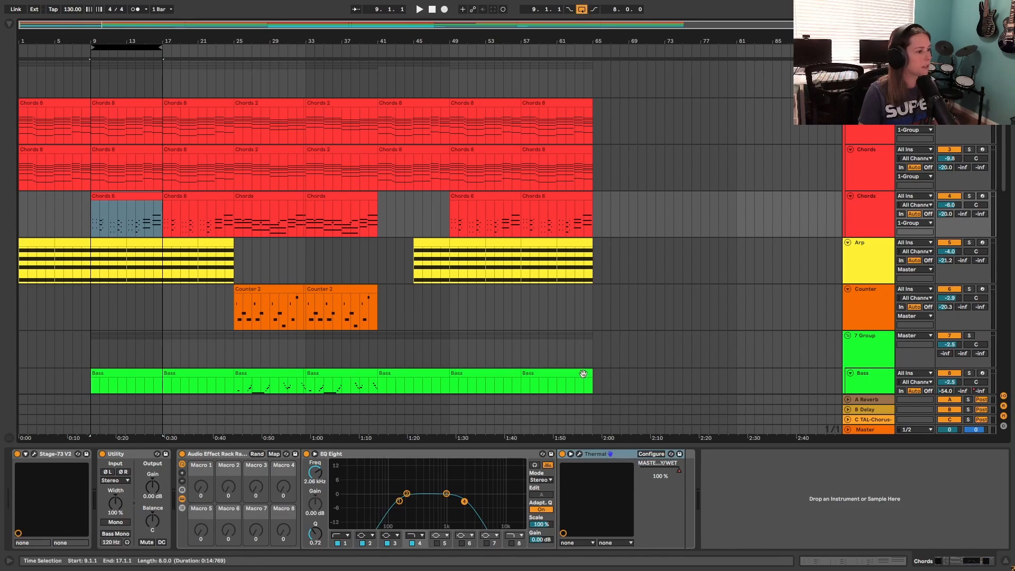
- Play the loop in the full mix, toggling the Thermal effect during playback, stop, and toggle Thermal back
{"action": "left_click", "coordinate": [420, 9]}
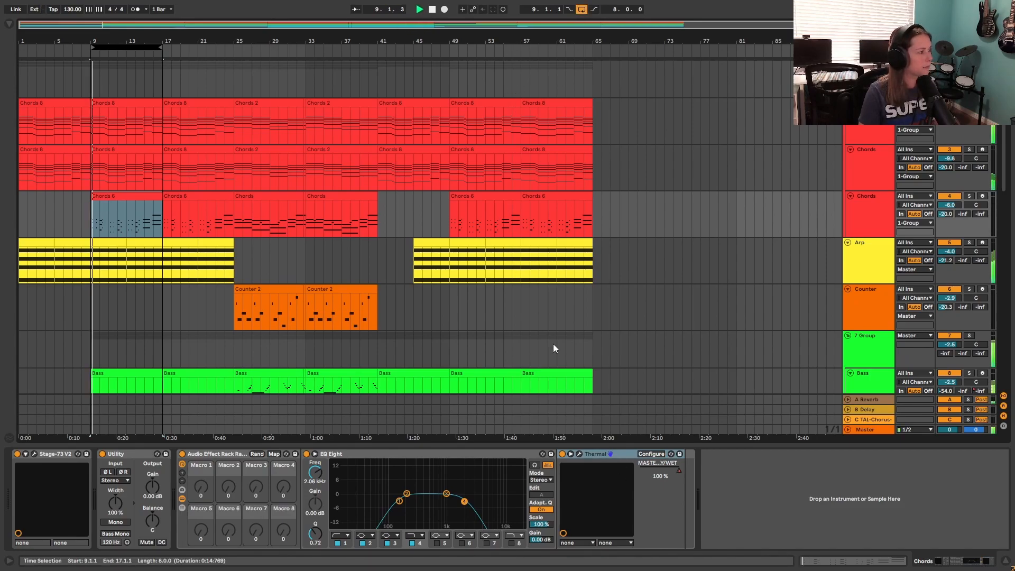
{"action": "left_click", "coordinate": [563, 453]}
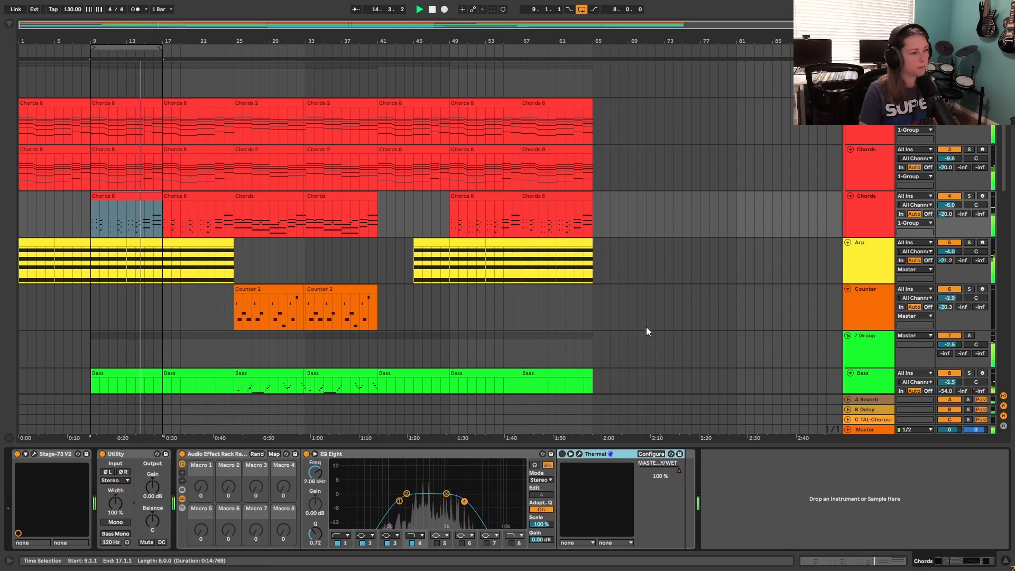
{"action": "left_click", "coordinate": [432, 10]}
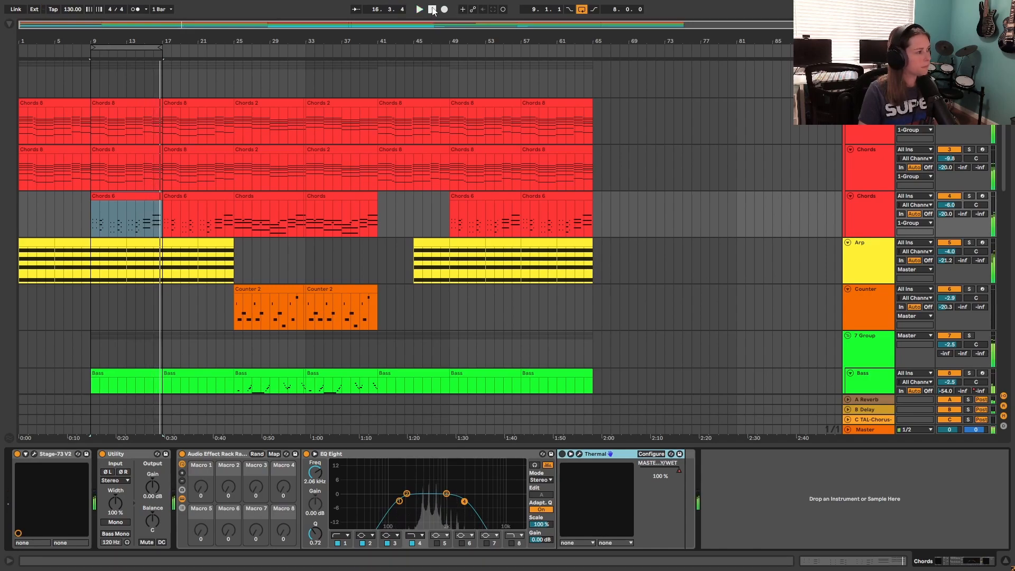
{"action": "left_click", "coordinate": [562, 454]}
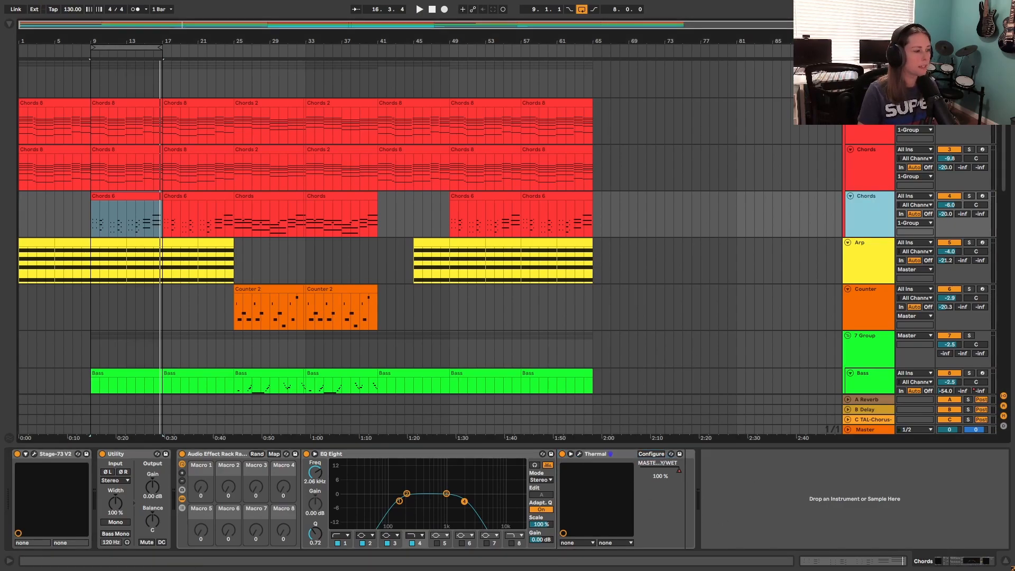
- Show the chord group's effects chain, open its TAL-Chorus-LX, and move the plug-in window aside to examine its settings
{"action": "left_click", "coordinate": [840, 132]}
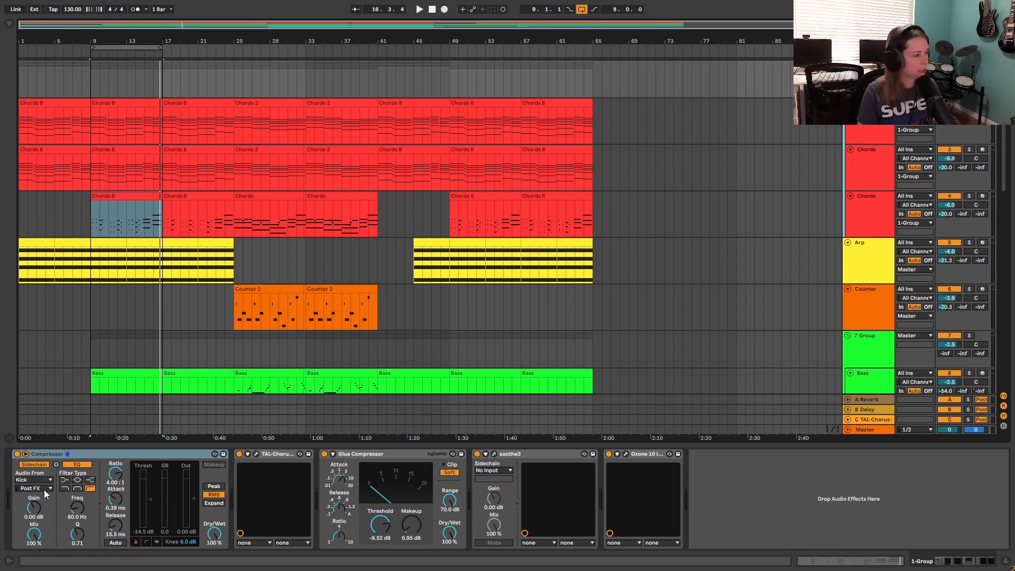
{"action": "left_click", "coordinate": [257, 454]}
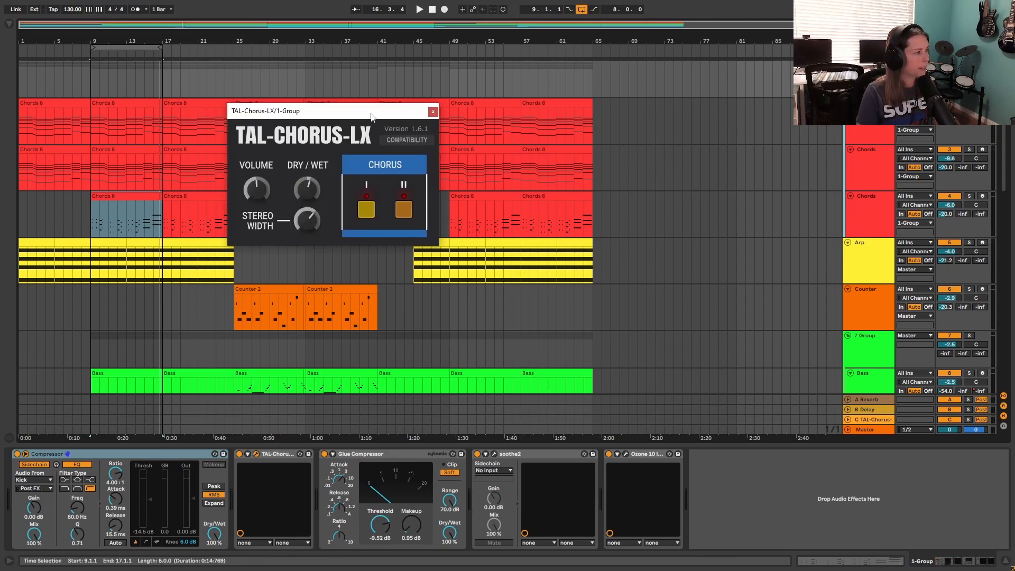
{"action": "left_click_drag", "start_coordinate": [372, 116], "coordinate": [514, 125]}
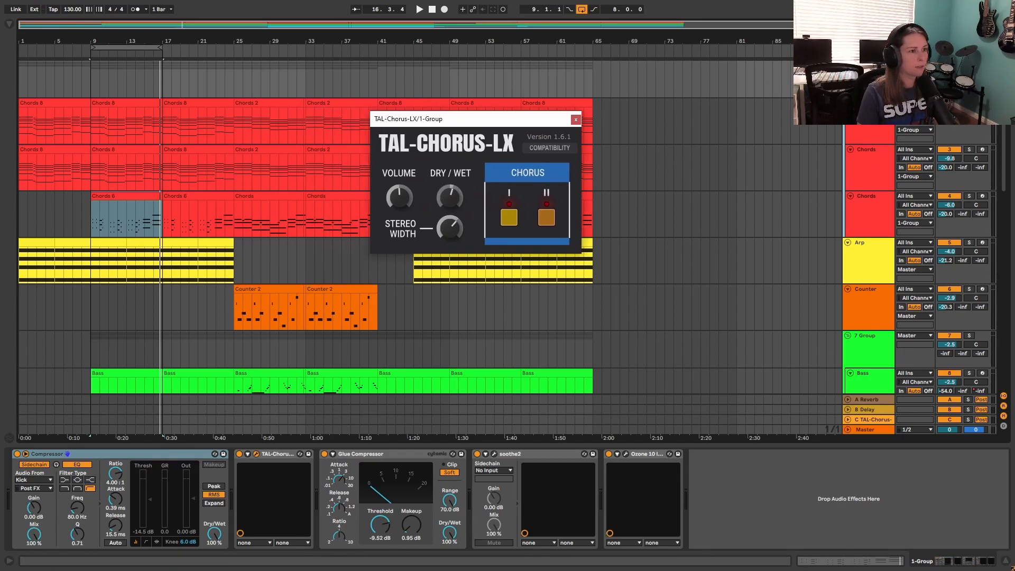
- Select the first Chords track's clip at bar 9, play the loop while toggling the chord group's TAL-Chorus-LX, close its window, and stop
{"action": "left_click", "coordinate": [432, 9]}
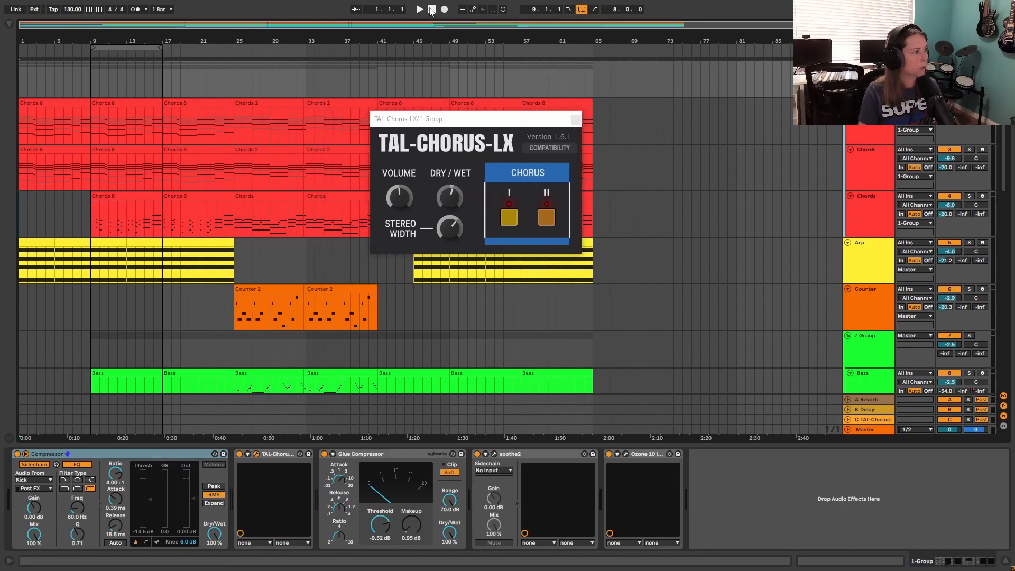
{"action": "left_click", "coordinate": [127, 112]}
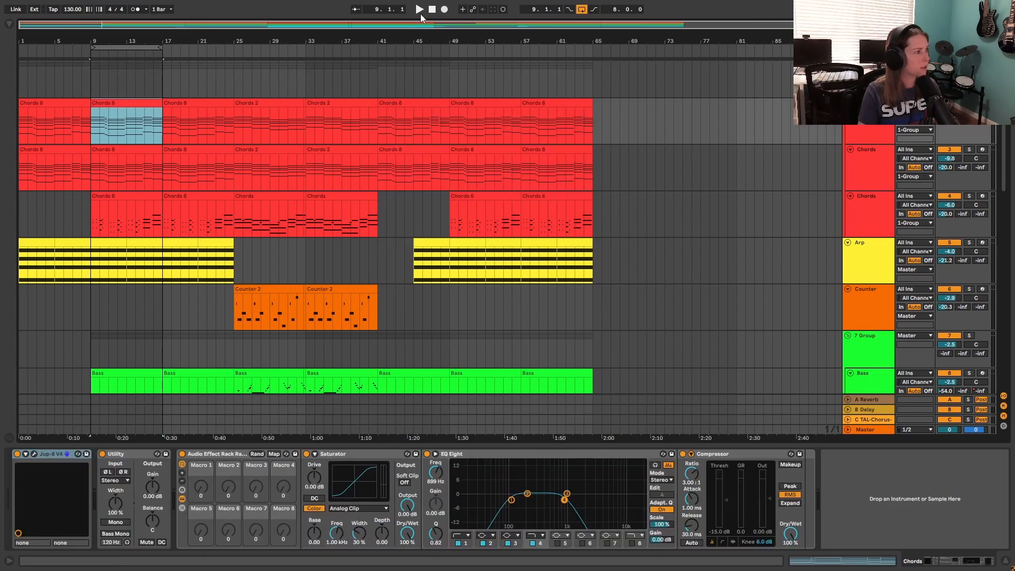
{"action": "left_click", "coordinate": [868, 77]}
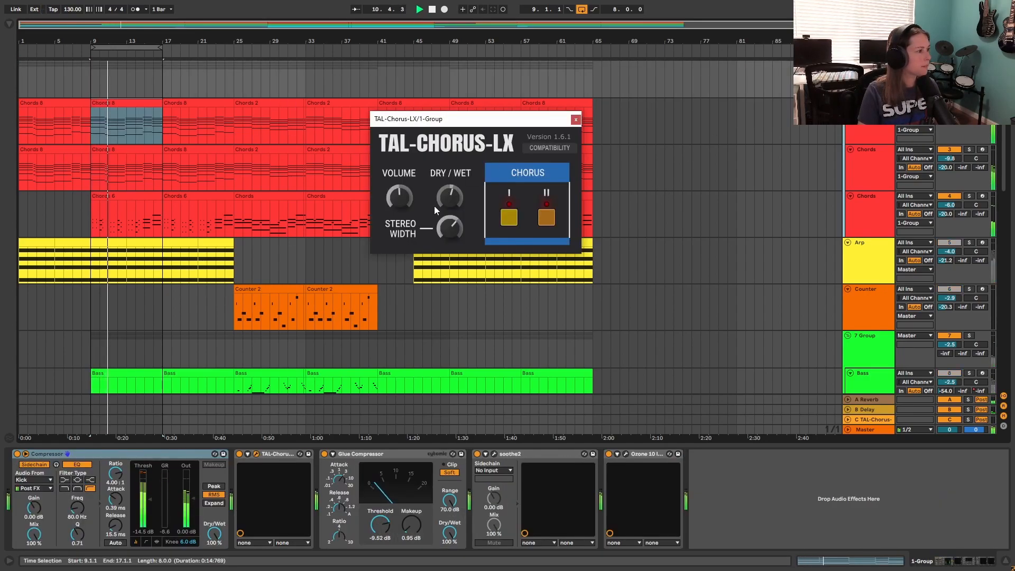
{"action": "left_click", "coordinate": [239, 454]}
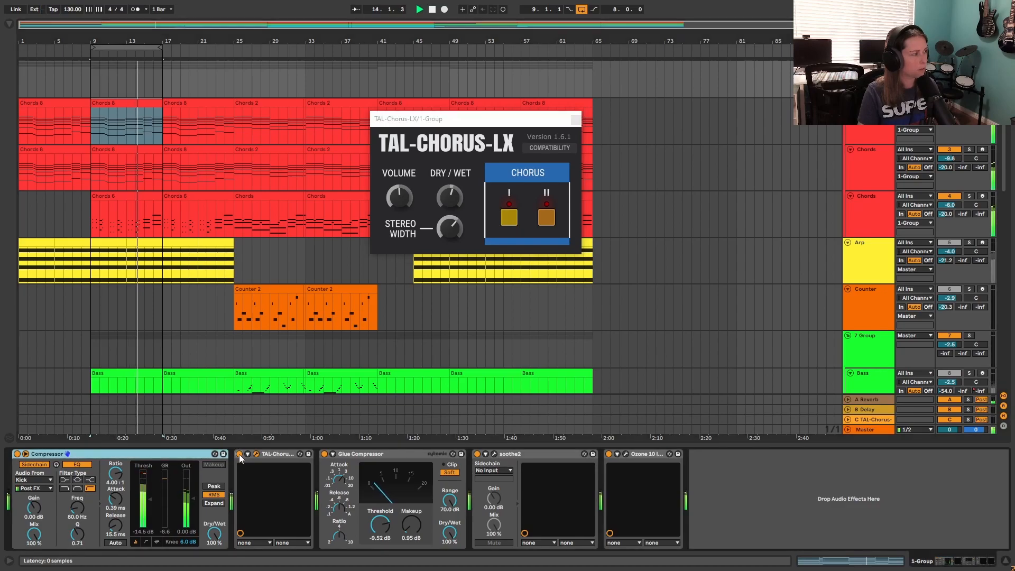
{"action": "left_click", "coordinate": [575, 119]}
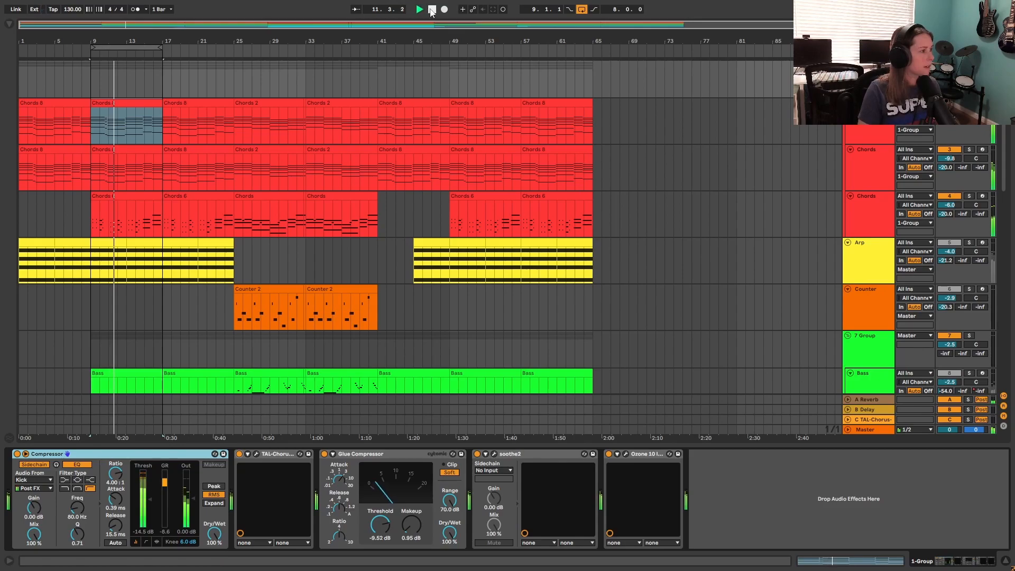
{"action": "left_click", "coordinate": [432, 10]}
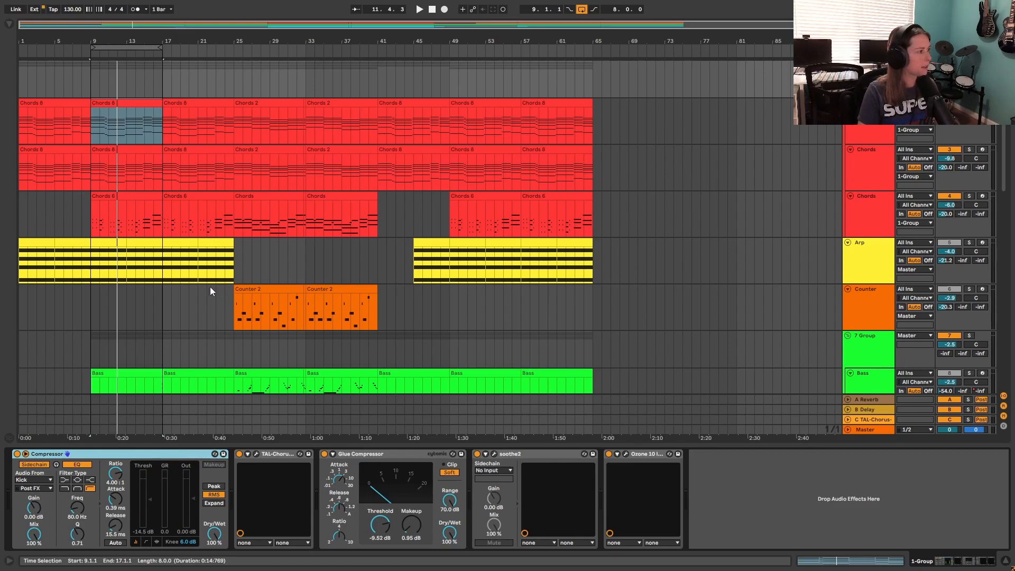
- Open the chord group's soothe2, play the loop to examine its resonance reduction, and close the plug-in window
{"action": "left_click", "coordinate": [494, 454]}
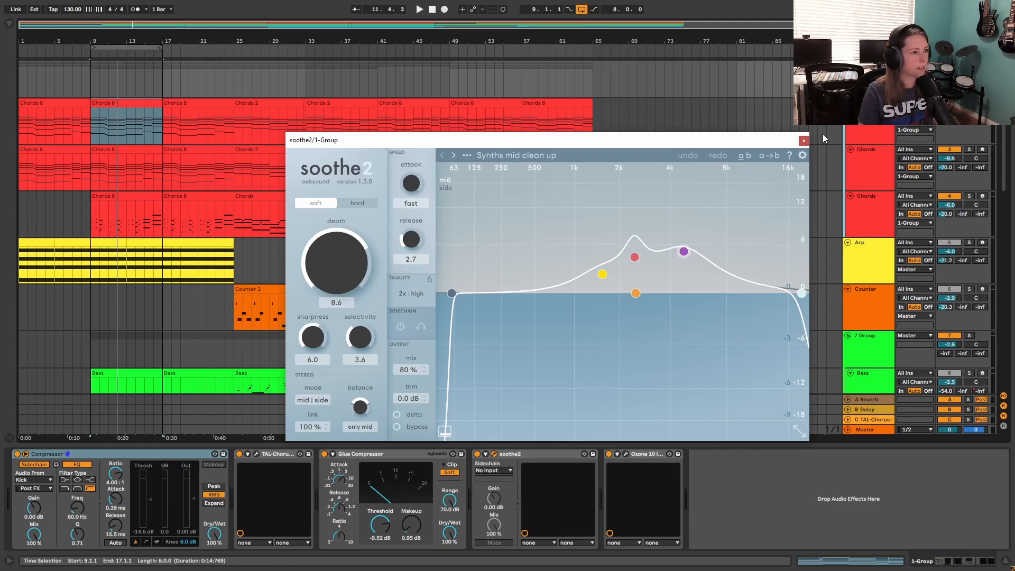
{"action": "key", "text": "space"}
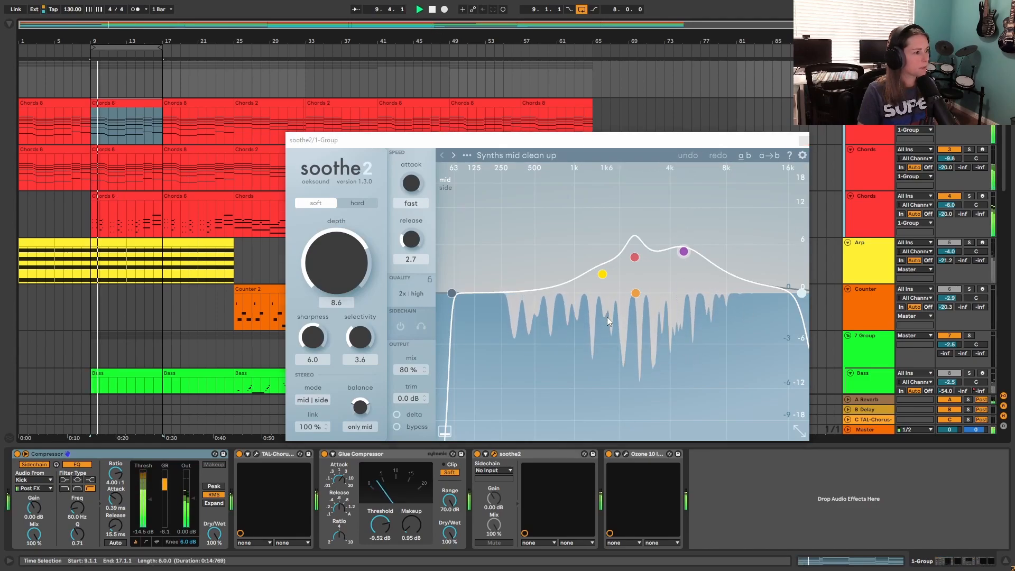
{"action": "left_click", "coordinate": [804, 141]}
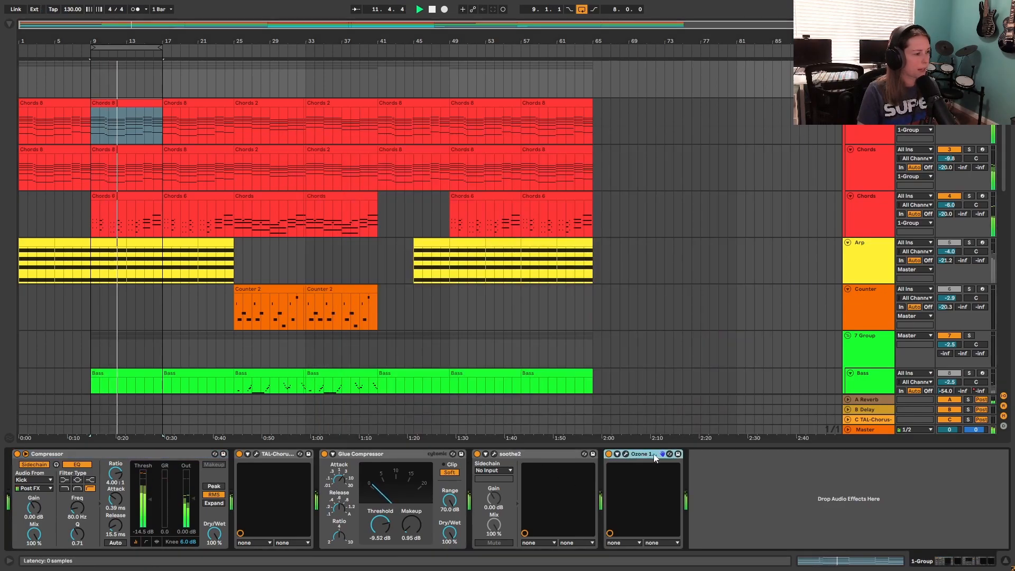
- Open the chord group's Ozone 10 Imager during playback and reposition its window to examine the vectorscope
{"action": "left_click", "coordinate": [626, 454]}
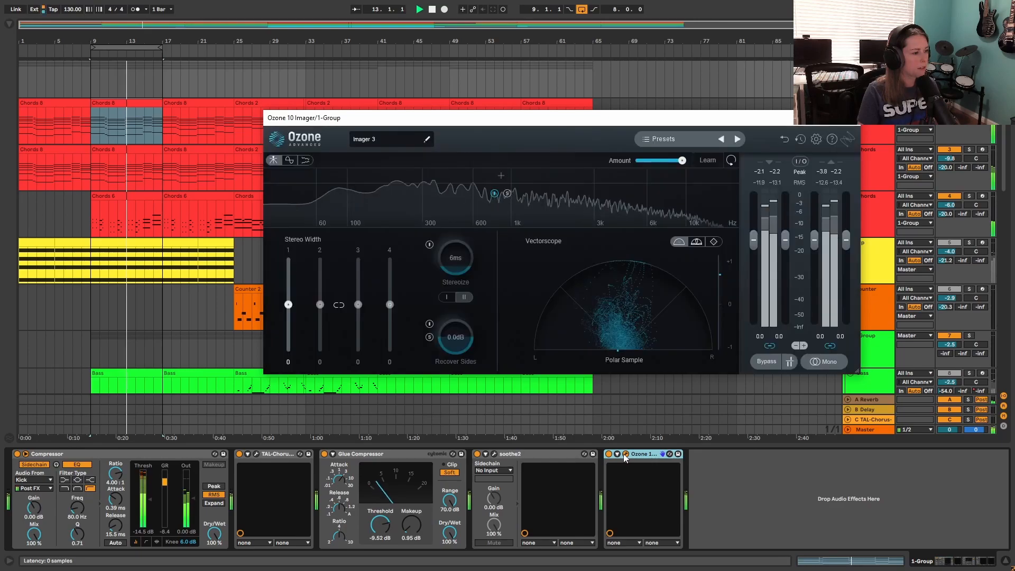
{"action": "left_click_drag", "start_coordinate": [721, 121], "coordinate": [723, 98]}
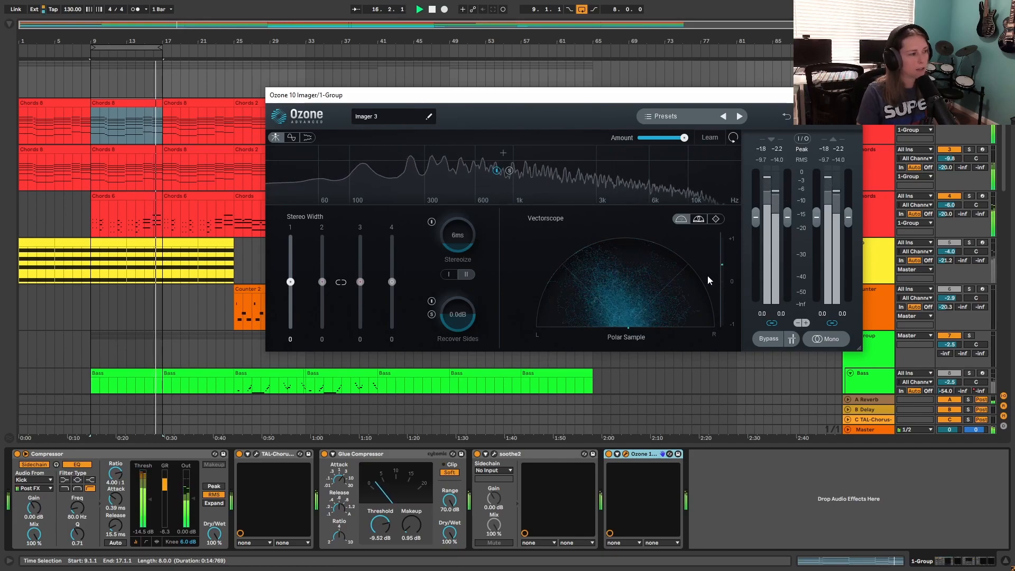
{"action": "left_click_drag", "start_coordinate": [670, 100], "coordinate": [648, 112]}
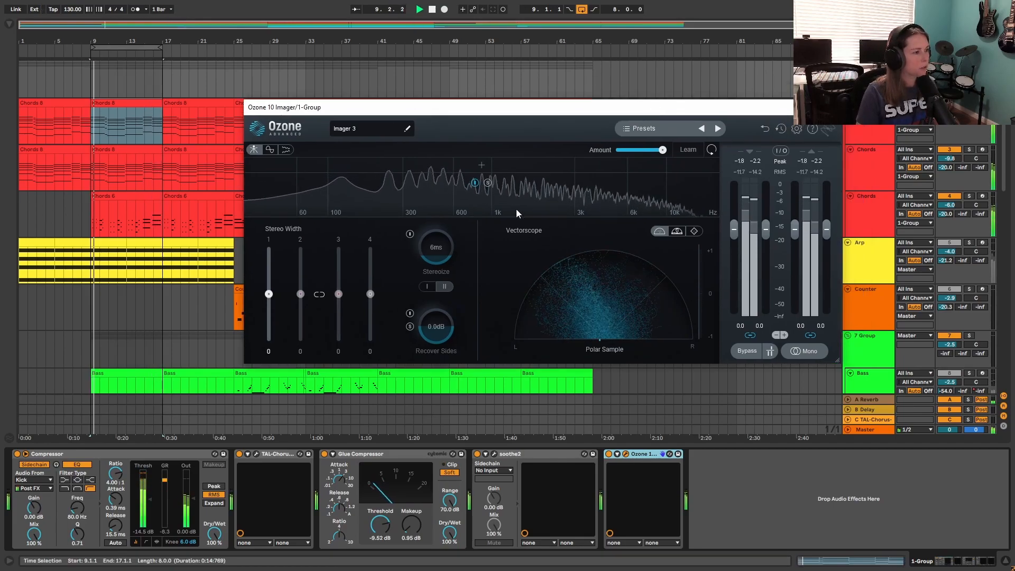
- Open TAL-Chorus-LX beside the Imager, toggle the chorus to compare the stereo spread, and close the chorus window
{"action": "left_click", "coordinate": [256, 454]}
{"action": "left_click_drag", "start_coordinate": [497, 129], "coordinate": [337, 163]}
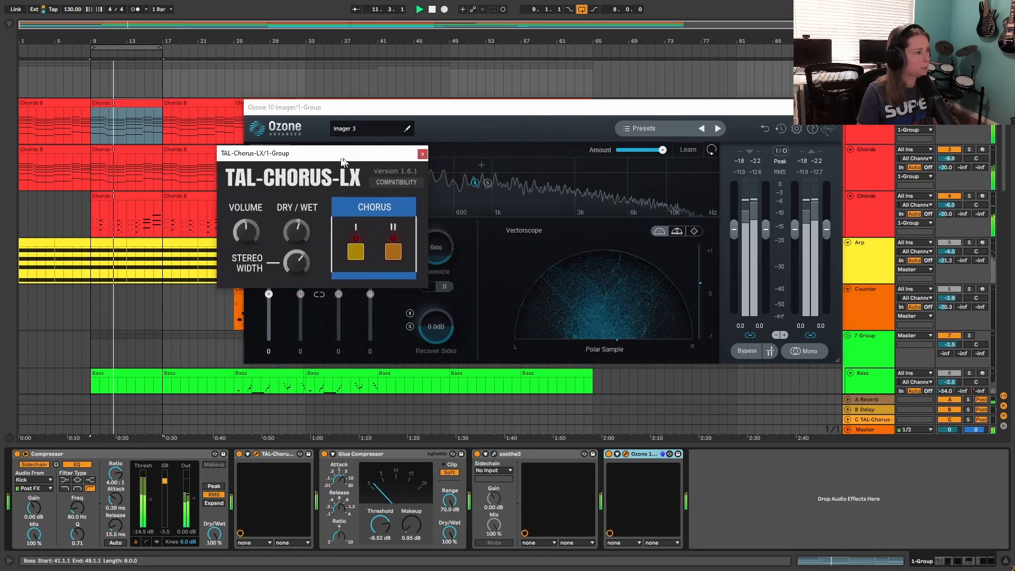
{"action": "left_click", "coordinate": [238, 455]}
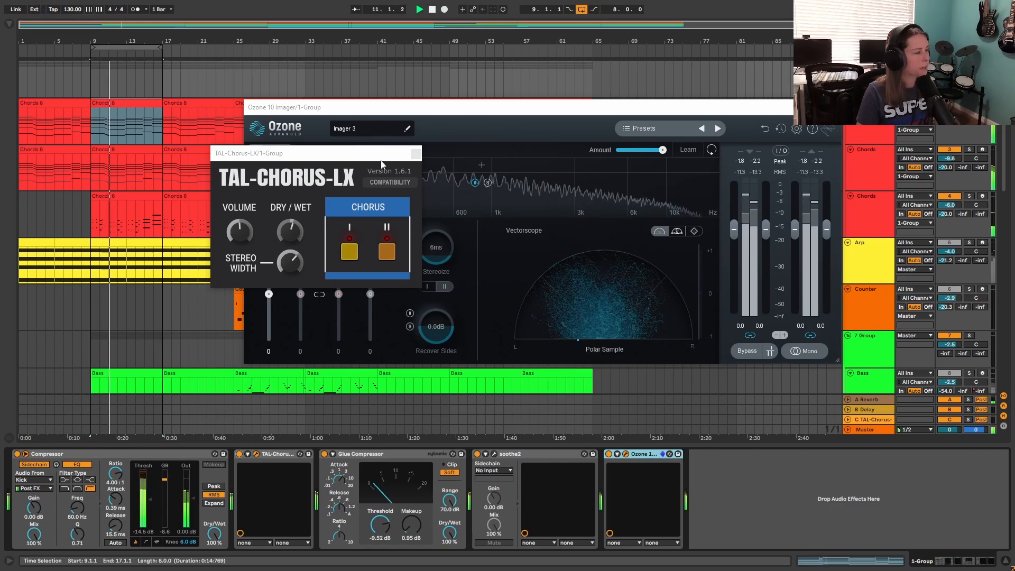
{"action": "left_click", "coordinate": [416, 155]}
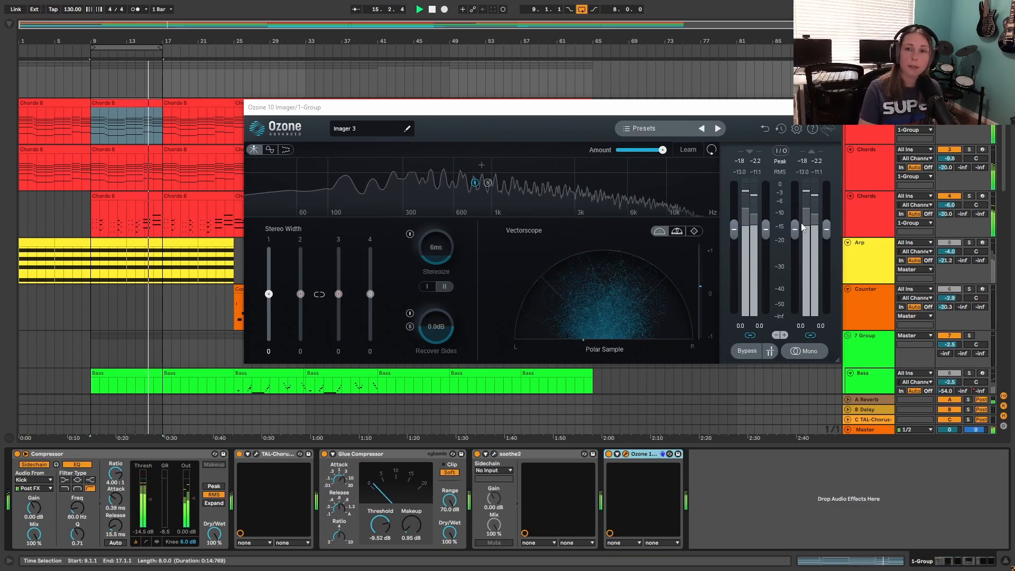
- Switch the Imager's Mono mode on and back off during playback, and stop the loop
{"action": "left_click", "coordinate": [811, 352]}
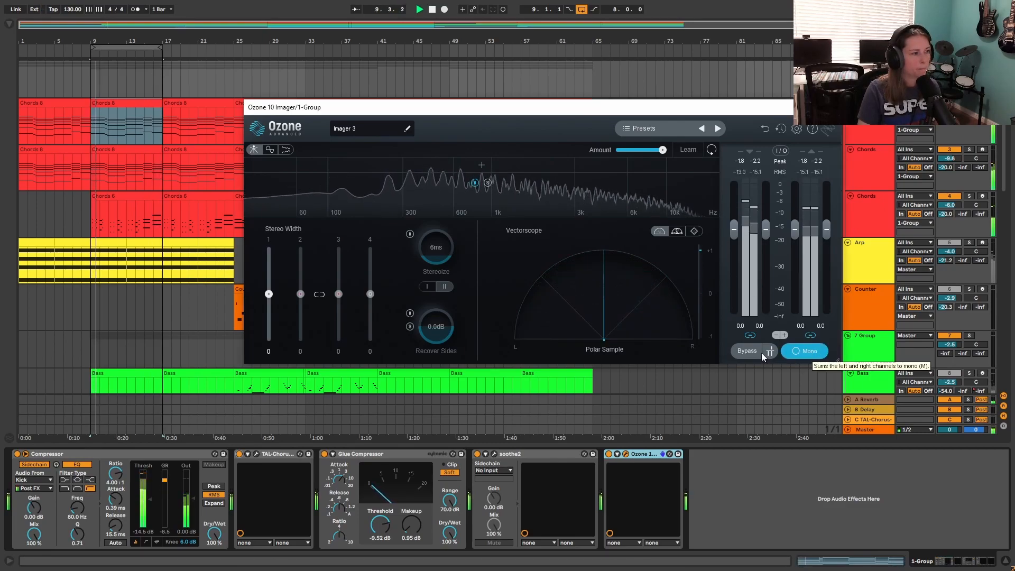
{"action": "left_click", "coordinate": [810, 352]}
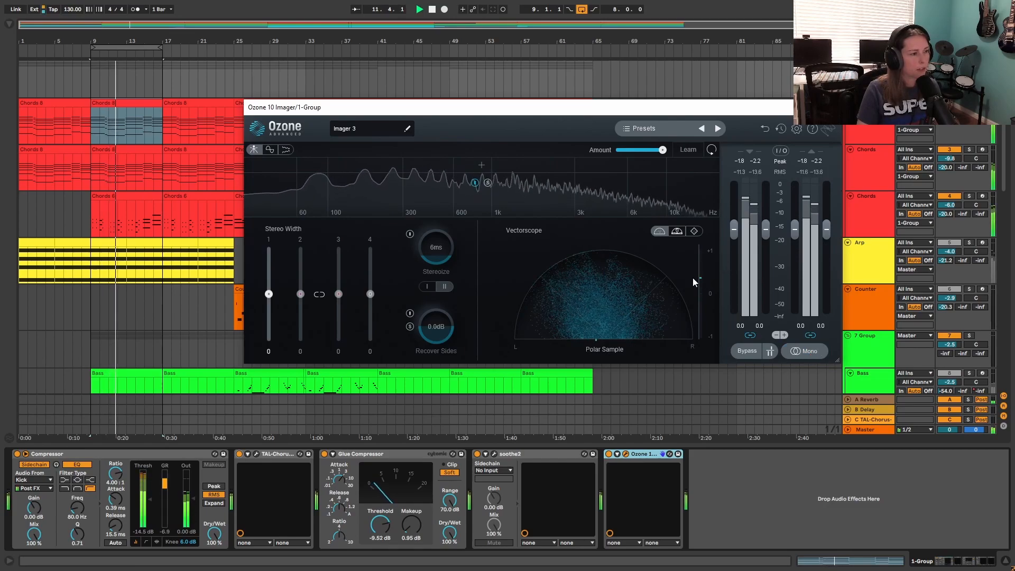
{"action": "left_click", "coordinate": [433, 10]}
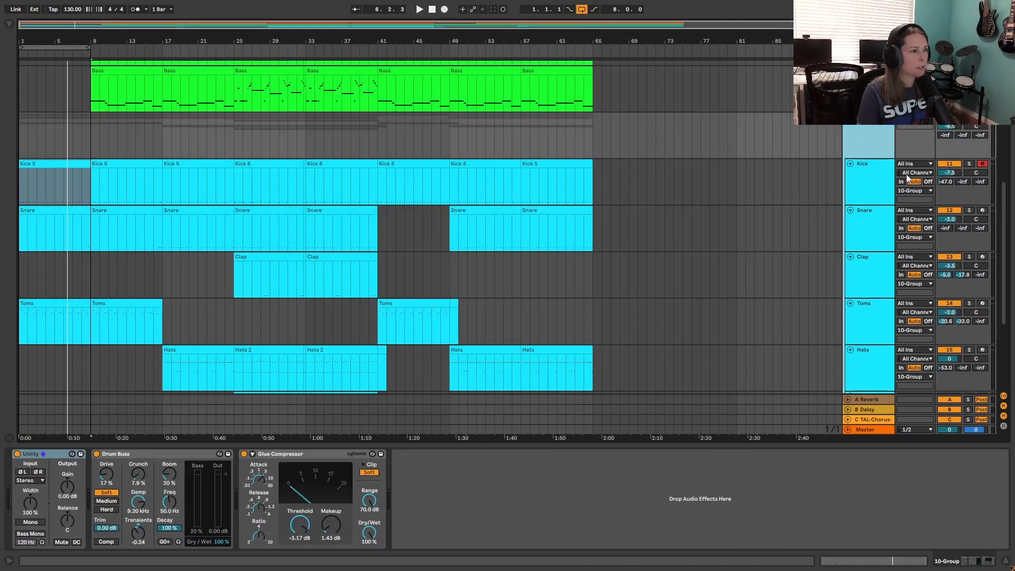
- Show the Kick track's device chain, open its Kontakt instrument to examine the drum kit, and close the plug-in window
{"action": "left_click", "coordinate": [864, 183]}
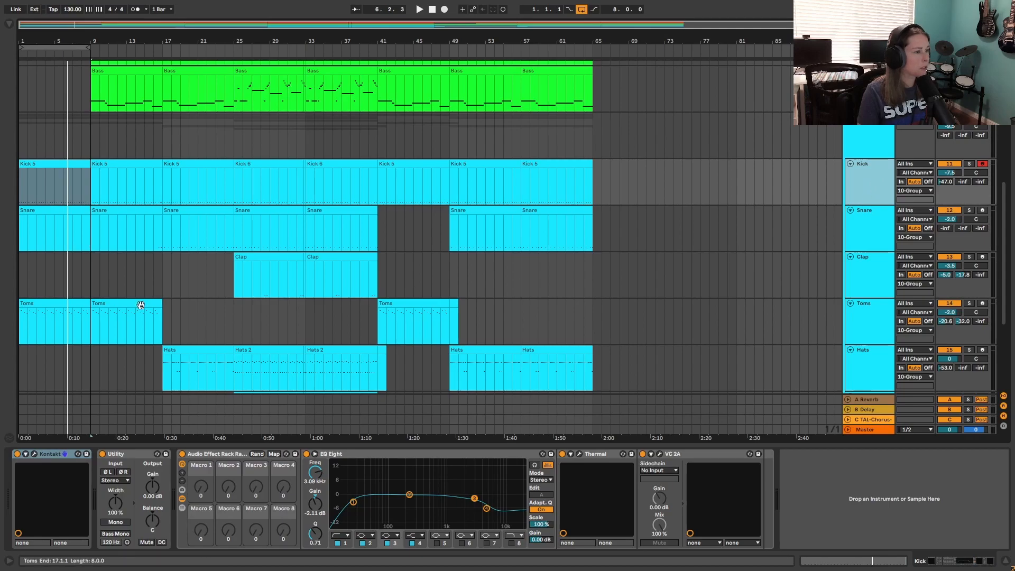
{"action": "left_click", "coordinate": [35, 453]}
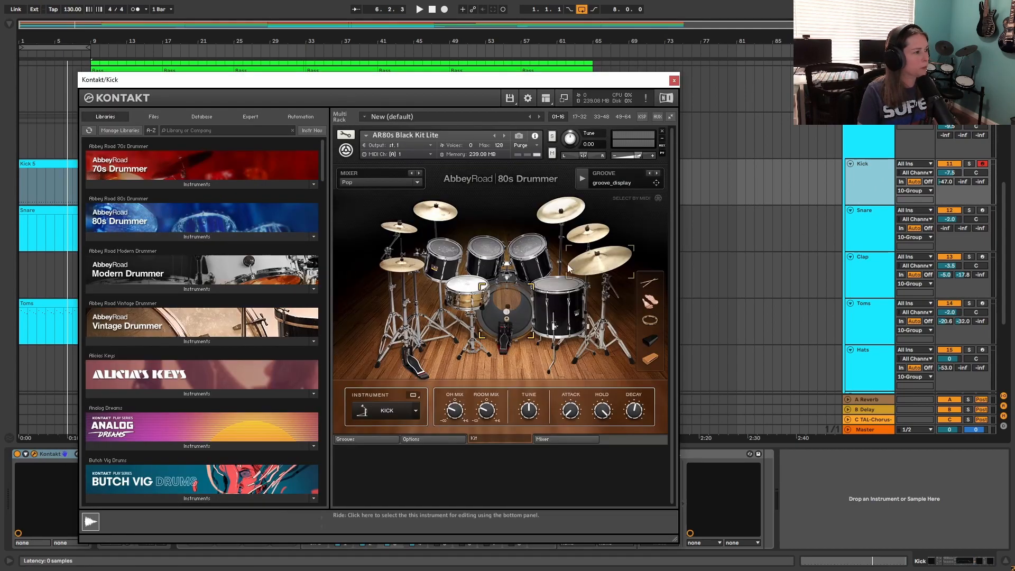
{"action": "left_click", "coordinate": [674, 81]}
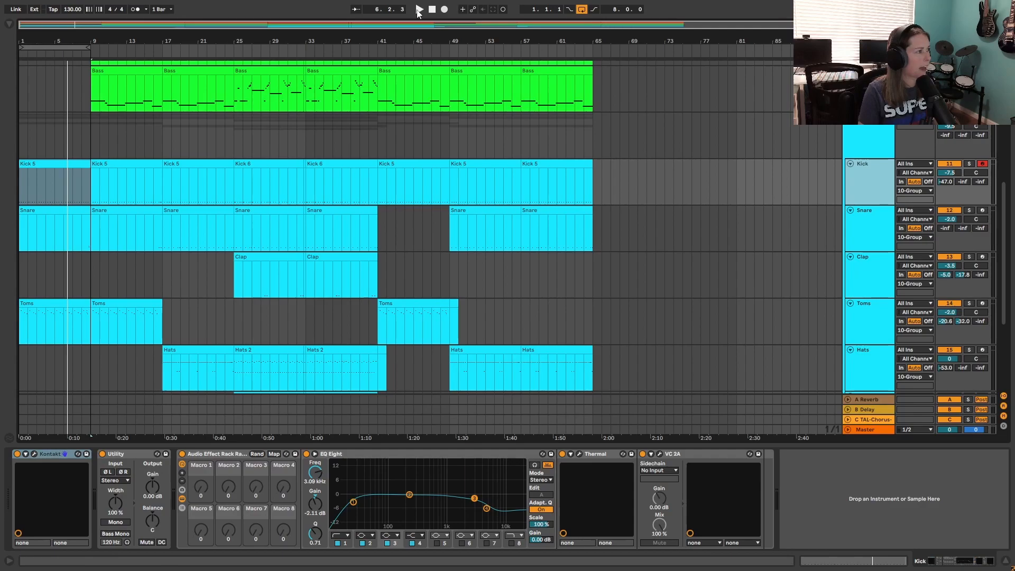
- Play the drum loop from bar 1, move the eight-bar loop region to bar 17 and on to bar 25 during playback, and stop
{"action": "left_click", "coordinate": [419, 10]}
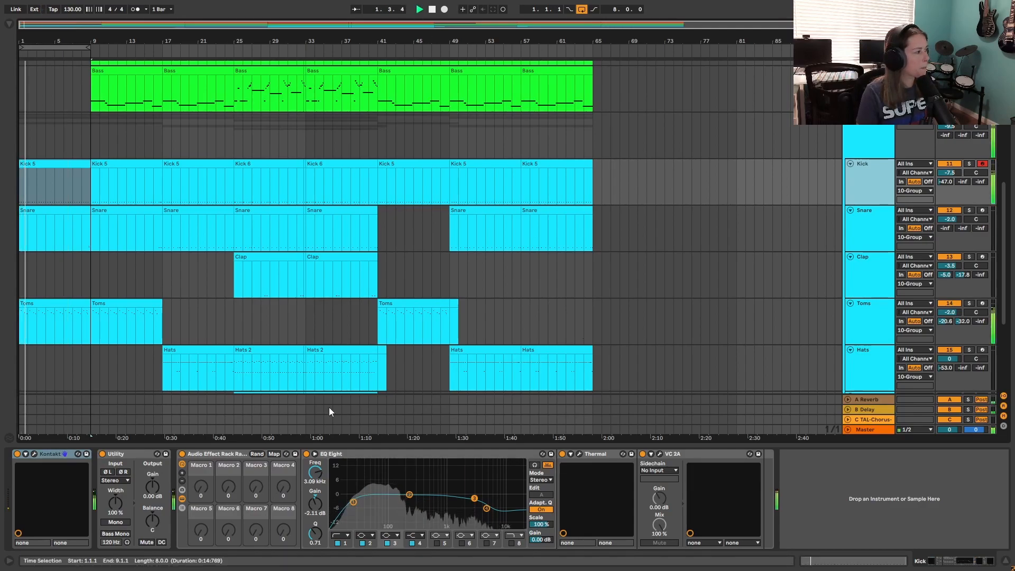
{"action": "scroll", "coordinate": [95, 211], "scroll_direction": "down", "scroll_amount": 1}
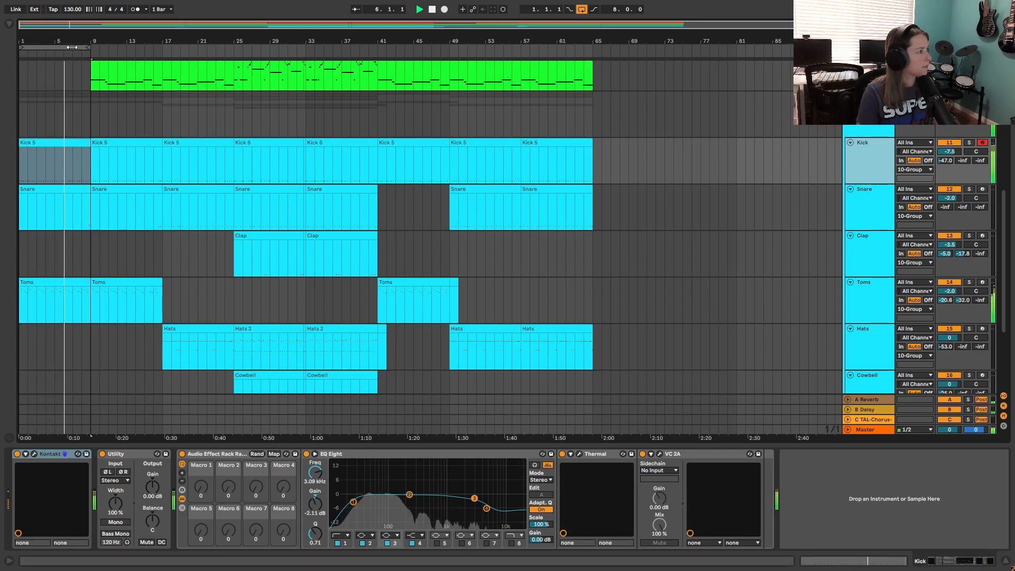
{"action": "left_click_drag", "start_coordinate": [71, 47], "coordinate": [204, 54]}
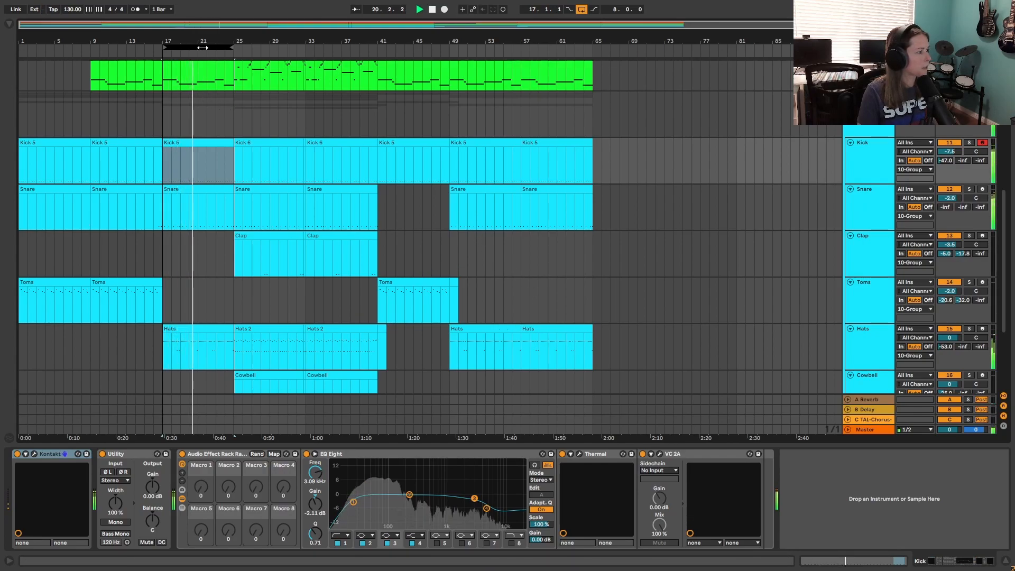
{"action": "left_click_drag", "start_coordinate": [202, 48], "coordinate": [276, 61]}
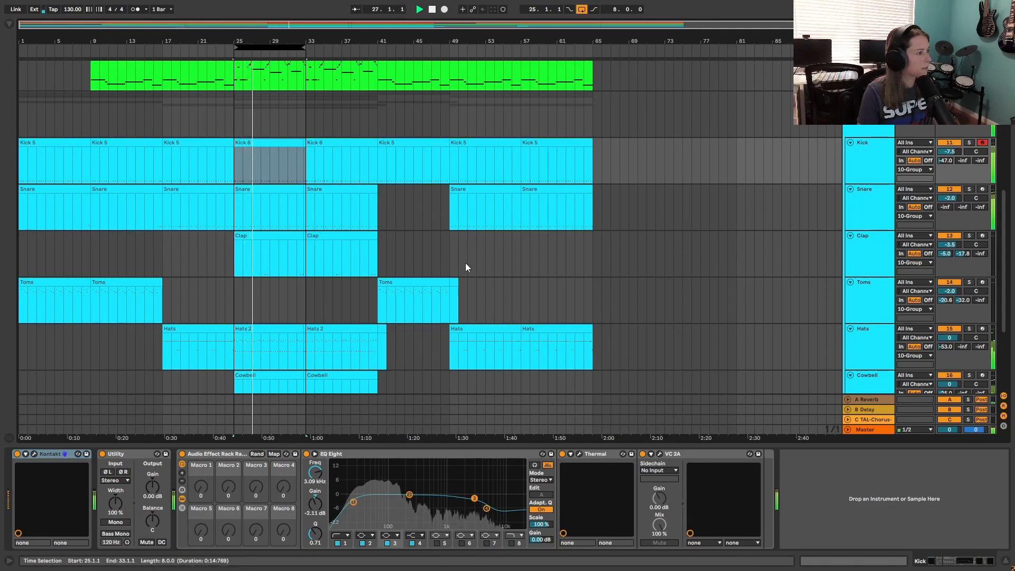
{"action": "scroll", "coordinate": [364, 286], "scroll_direction": "down", "scroll_amount": 2}
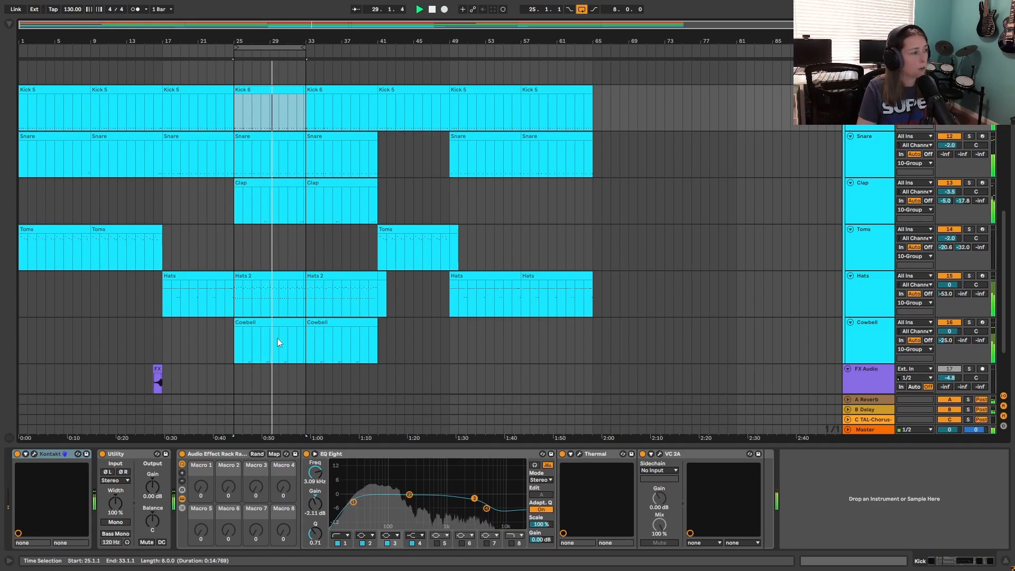
{"action": "scroll", "coordinate": [392, 296], "scroll_direction": "up", "scroll_amount": 3}
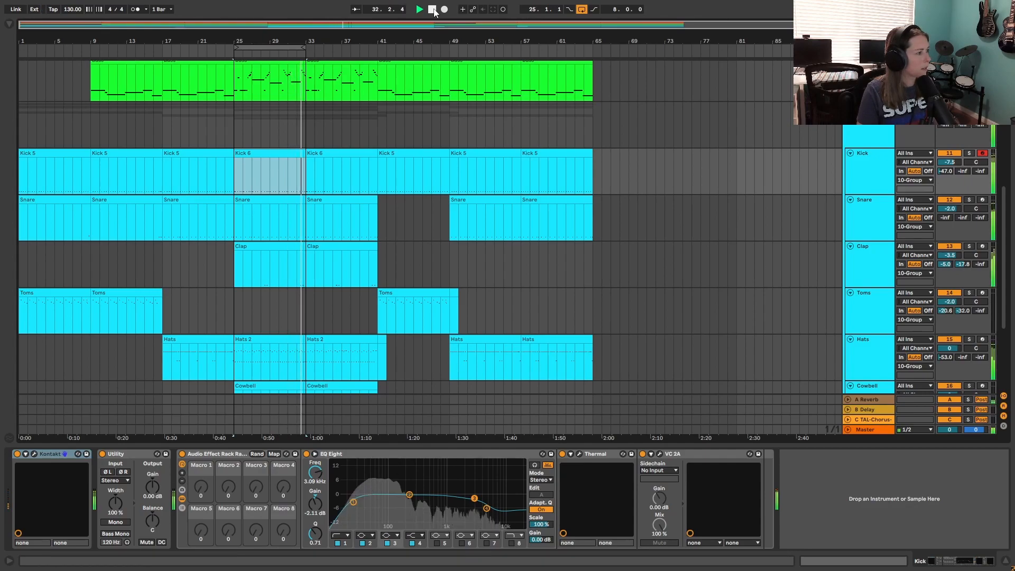
- Select the Snare clip at bar 25 and examine the track's device chain from Kontakt through the gated reverb to VC 76
{"action": "left_click", "coordinate": [265, 200]}
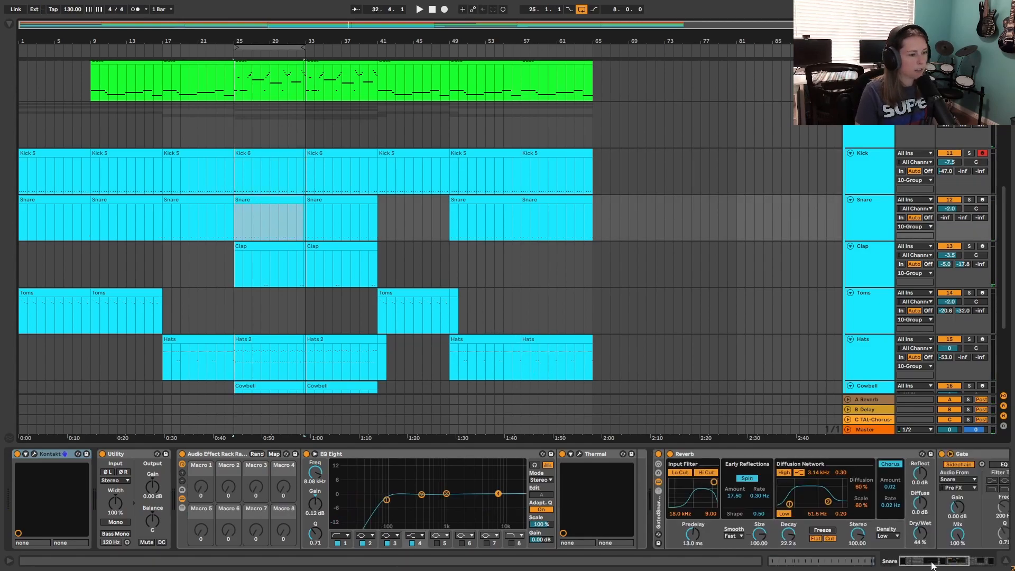
{"action": "left_click_drag", "start_coordinate": [940, 565], "coordinate": [970, 569]}
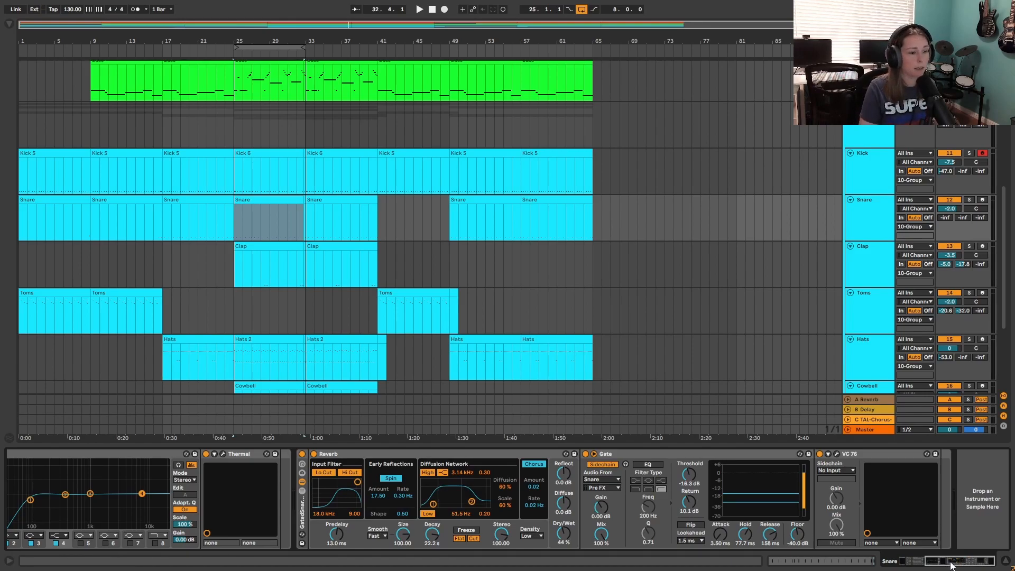
{"action": "left_click_drag", "start_coordinate": [951, 565], "coordinate": [926, 565]}
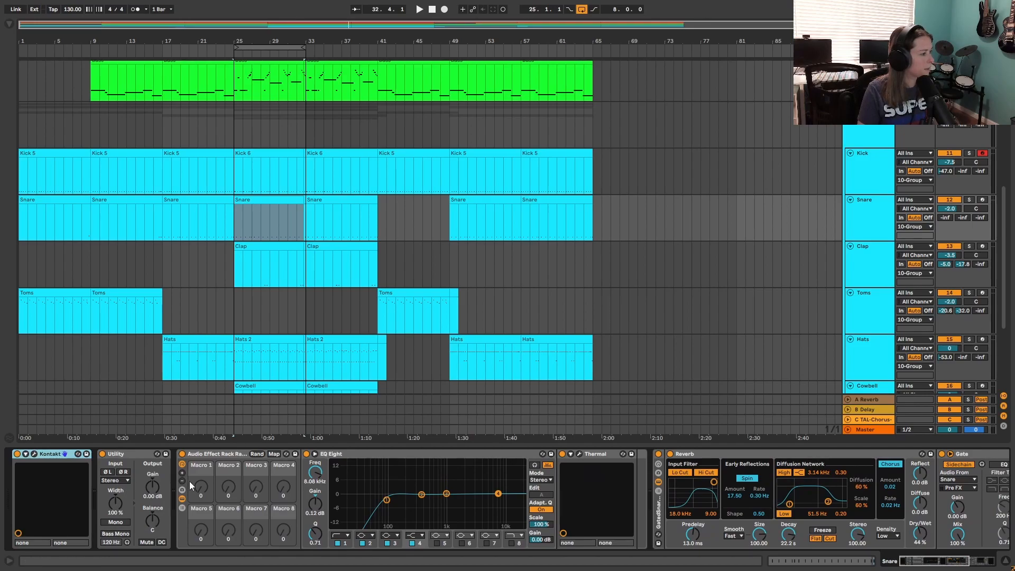
- Turn off the Snare track's gated reverb rack and Thermal, solo the track, and play the loop at bar 25
{"action": "left_click", "coordinate": [658, 455]}
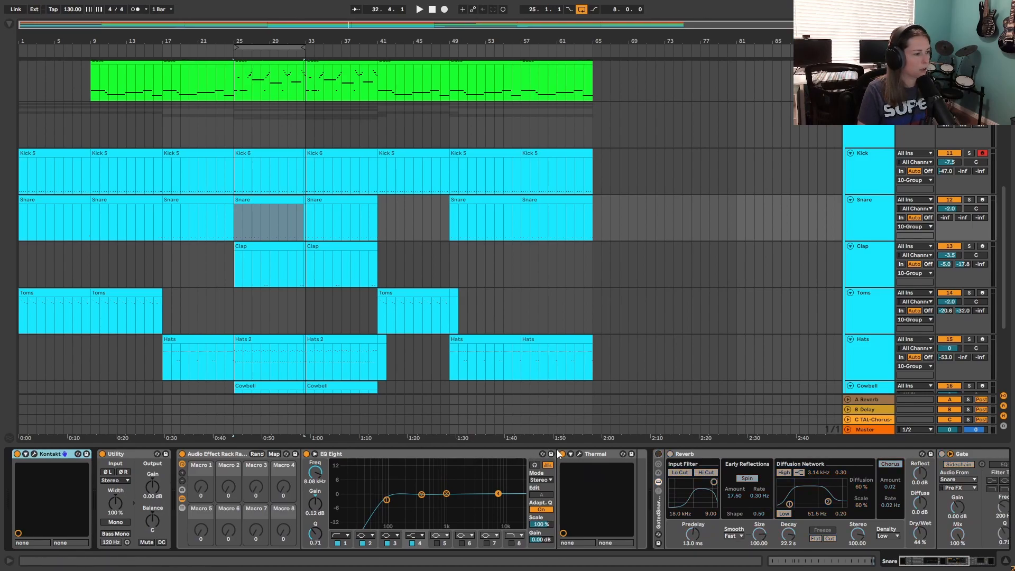
{"action": "left_click", "coordinate": [288, 201]}
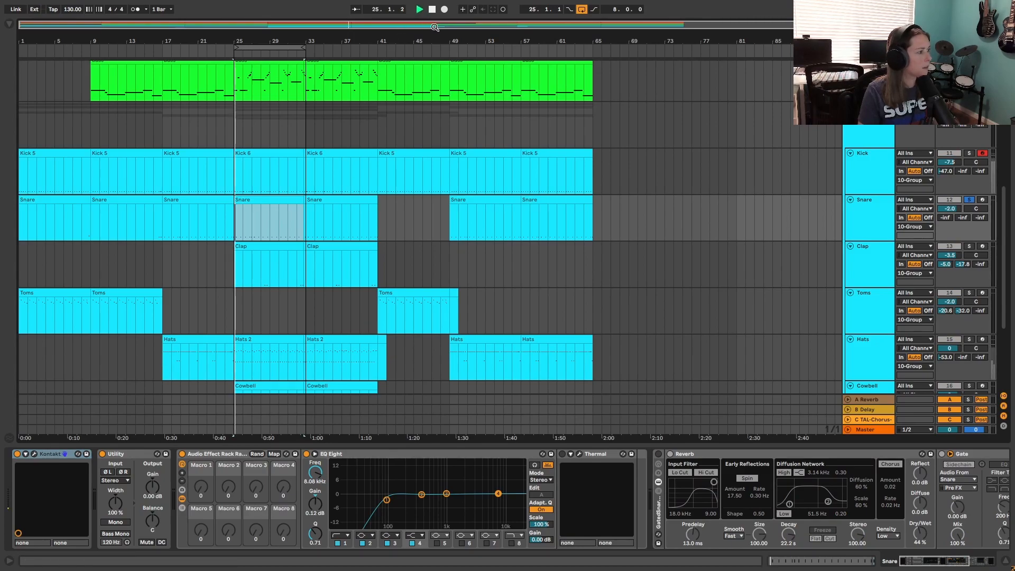
- Turn the Snare track's Thermal back on during playback and open its window to examine the distortion settings
{"action": "left_click", "coordinate": [958, 564]}
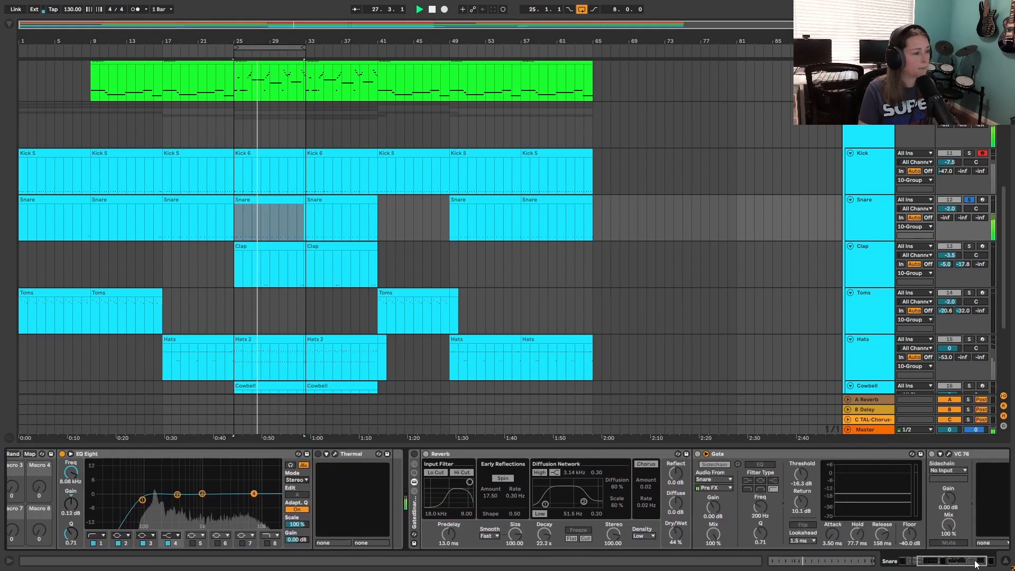
{"action": "left_click", "coordinate": [310, 454]}
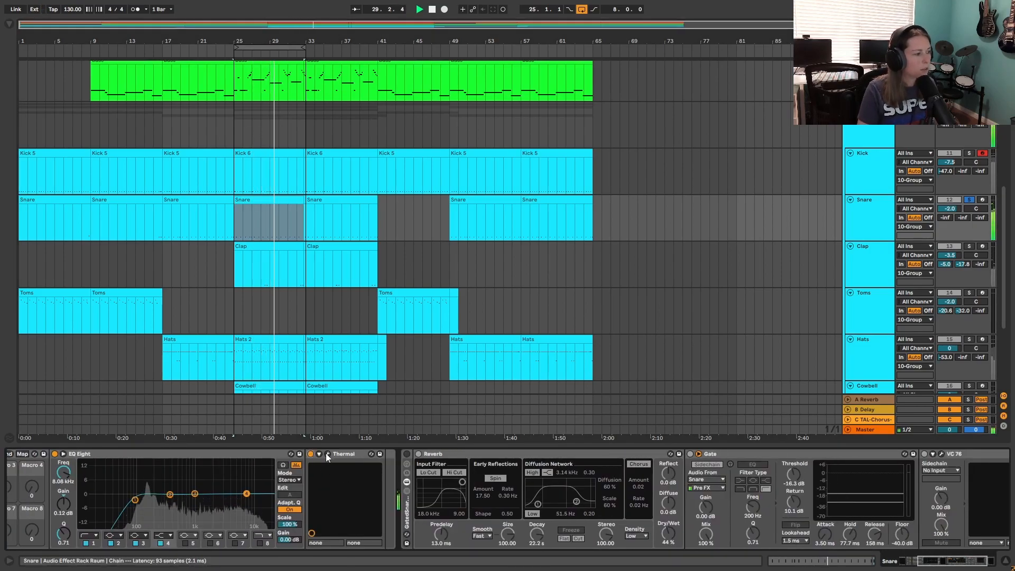
{"action": "left_click", "coordinate": [327, 454]}
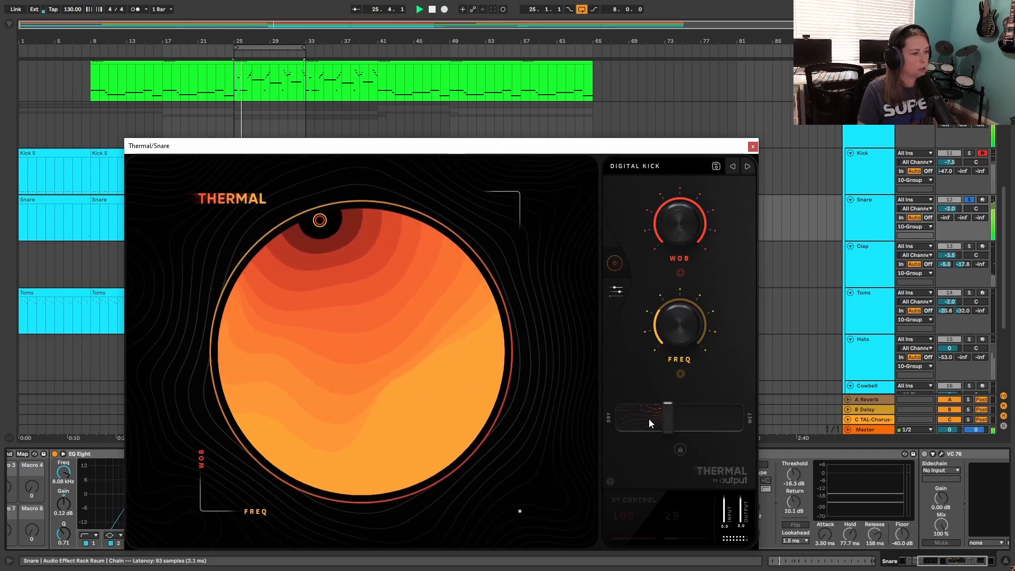
- Turn the Snare track's gated reverb rack back on during playback and examine its Reverb and Gate settings
{"action": "left_click", "coordinate": [752, 145]}
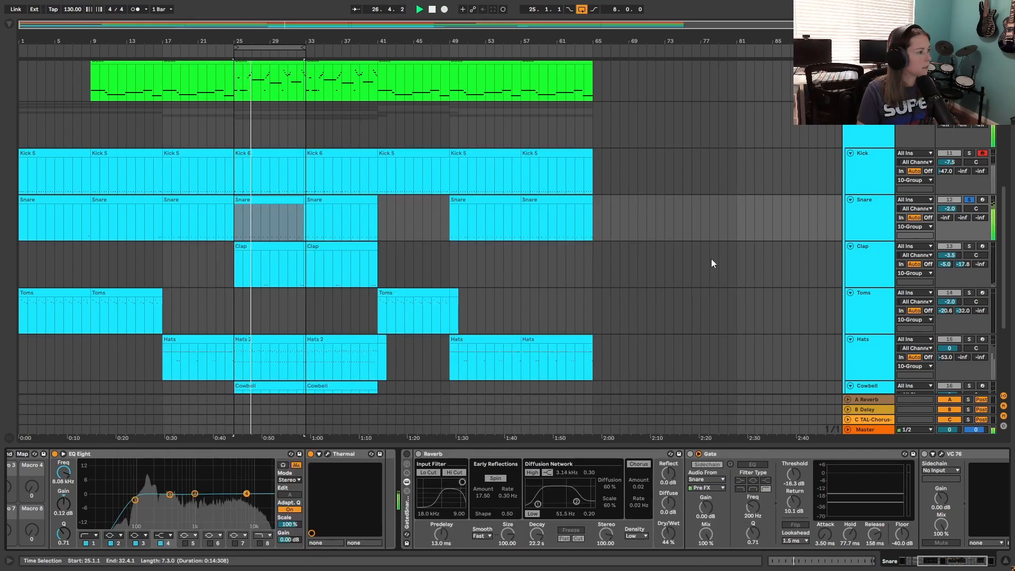
{"action": "left_click", "coordinate": [963, 559]}
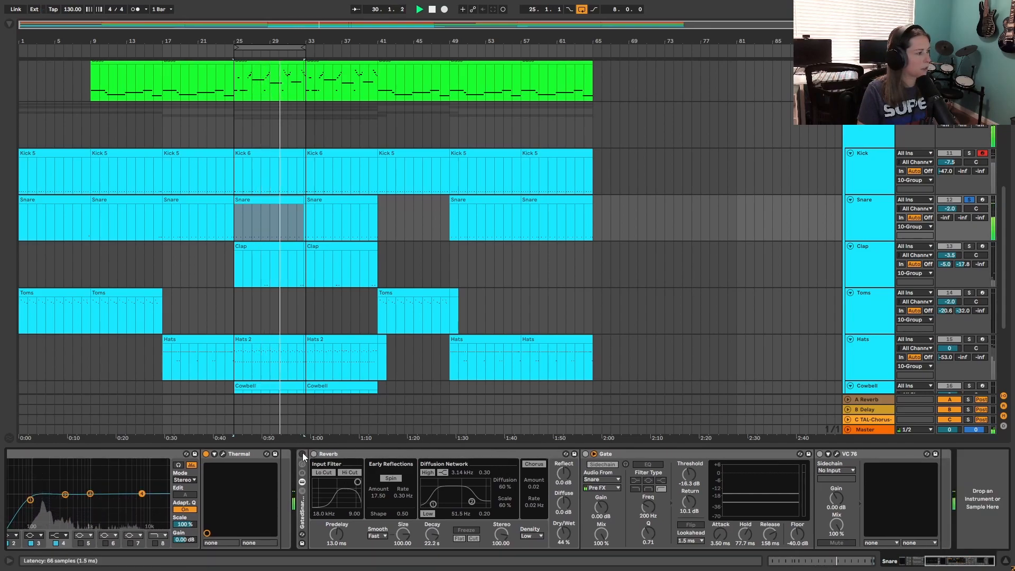
{"action": "left_click", "coordinate": [302, 455]}
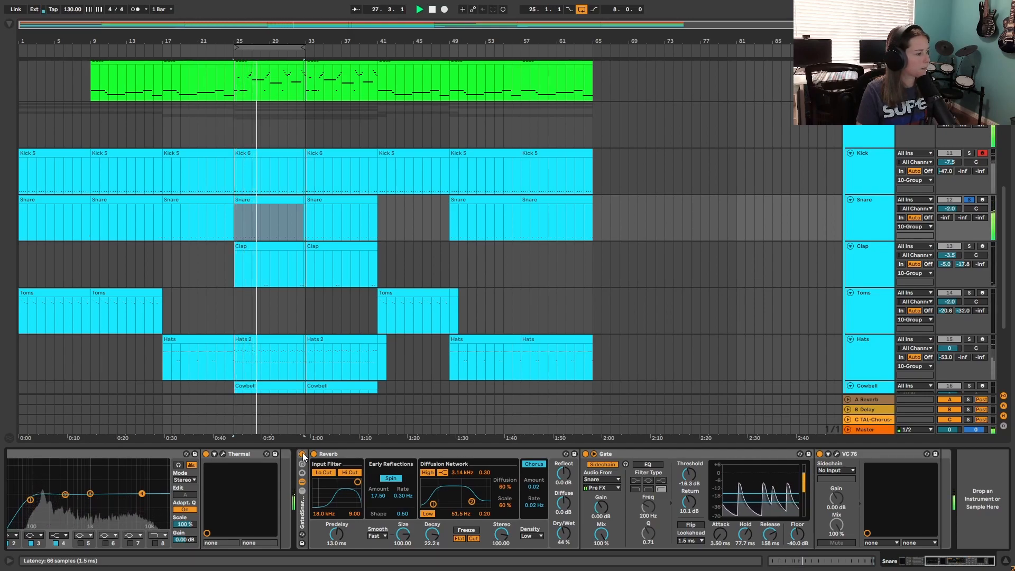
{"action": "left_click", "coordinate": [649, 517]}
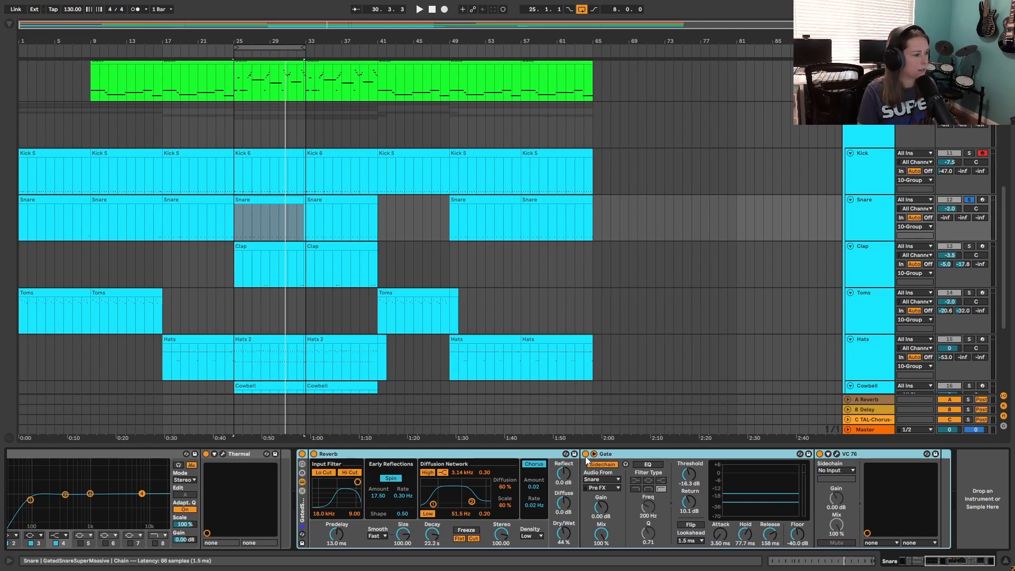
{"action": "left_click", "coordinate": [419, 9]}
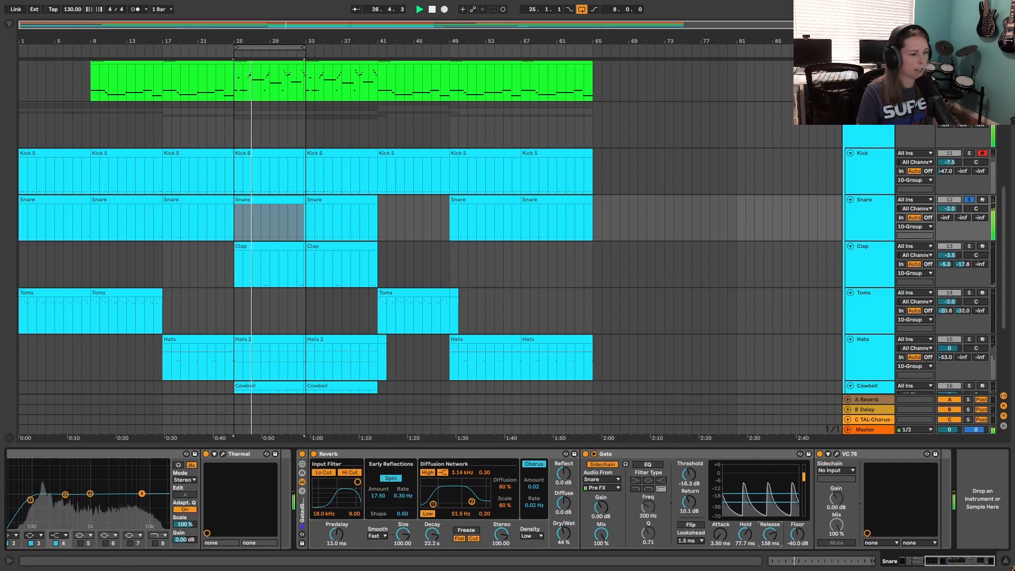
- Examine the Snare track's VC 76 settings and audition the loop while toggling the Gate and VC 76, ending with playback stopped
{"action": "left_click", "coordinate": [837, 453]}
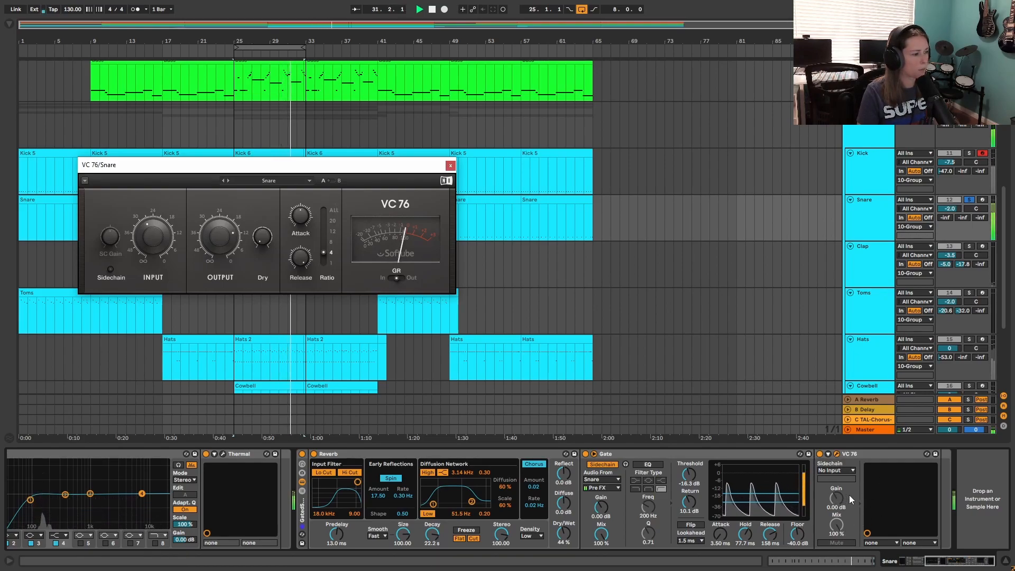
{"action": "left_click", "coordinate": [451, 165]}
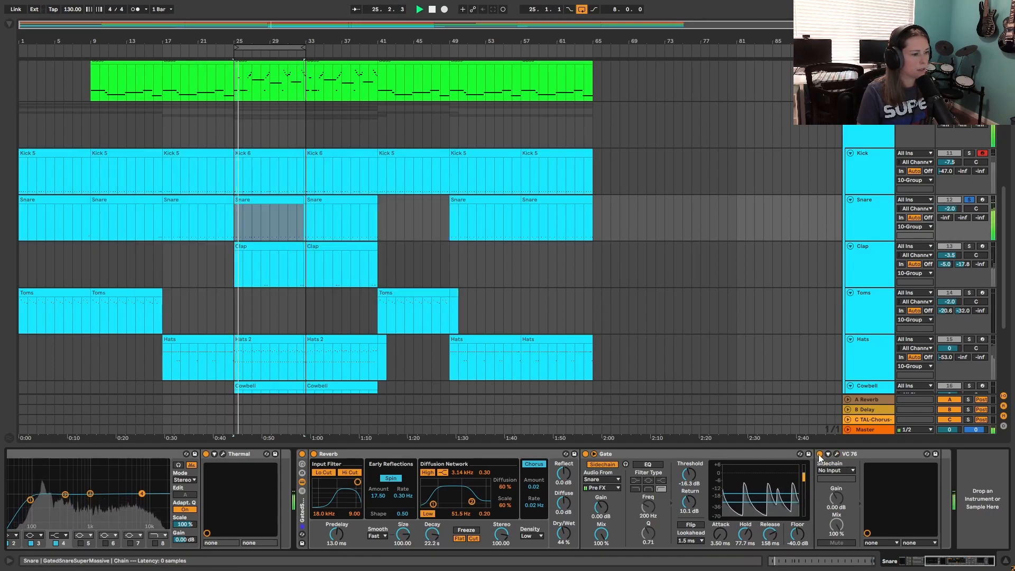
{"action": "left_click", "coordinate": [584, 454]}
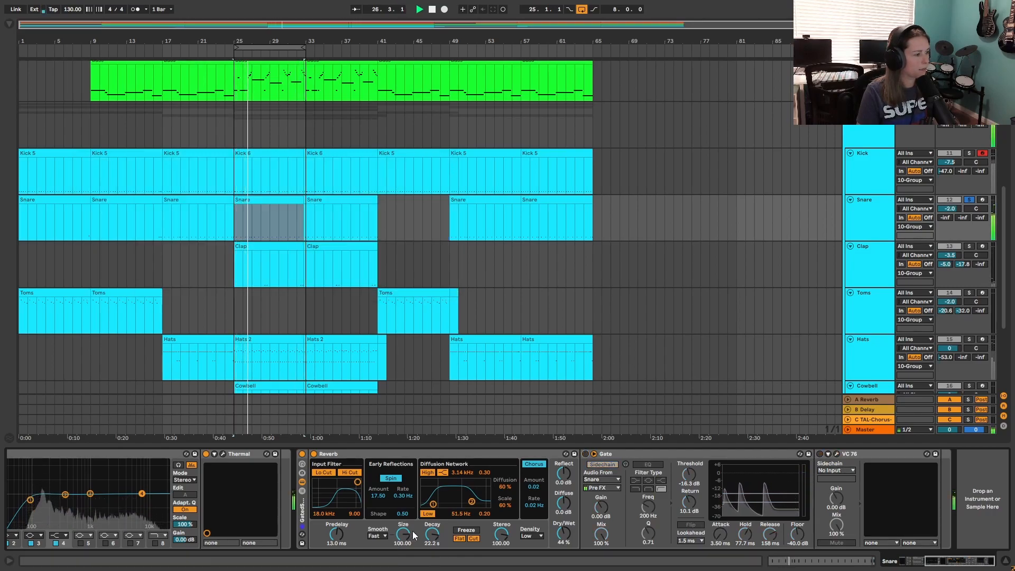
{"action": "left_click", "coordinate": [585, 454]}
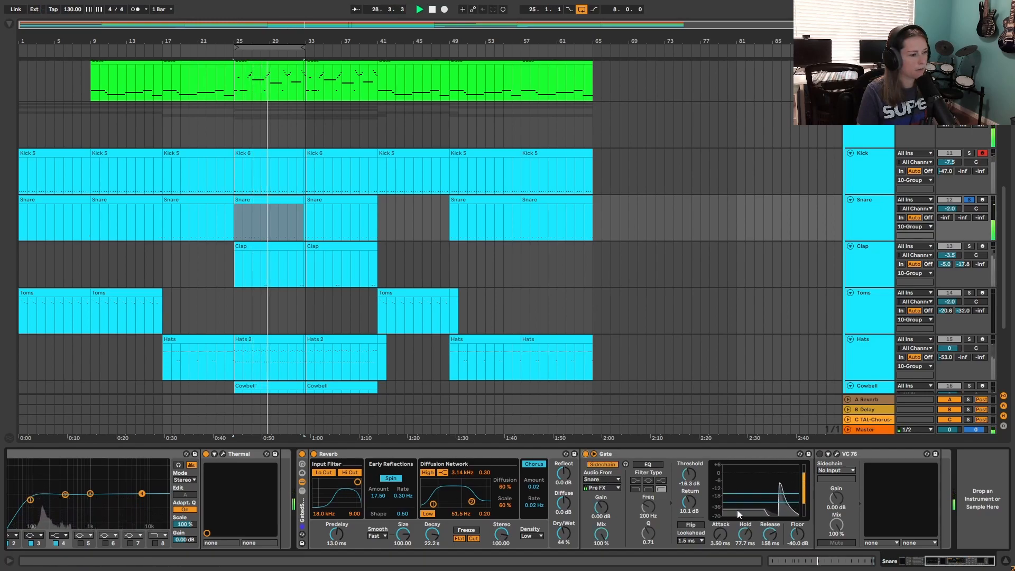
{"action": "left_click", "coordinate": [820, 455]}
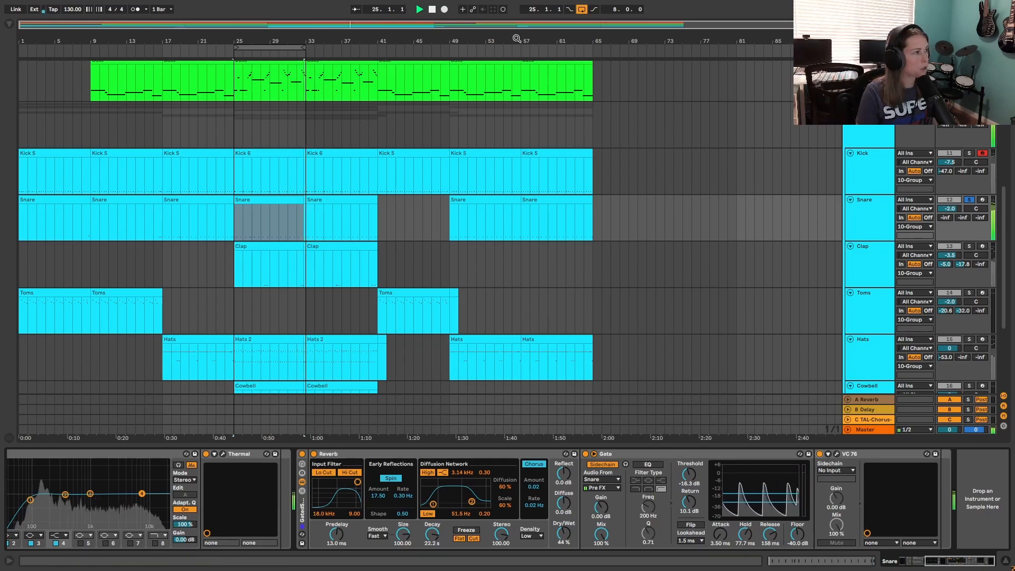
{"action": "left_click", "coordinate": [432, 9]}
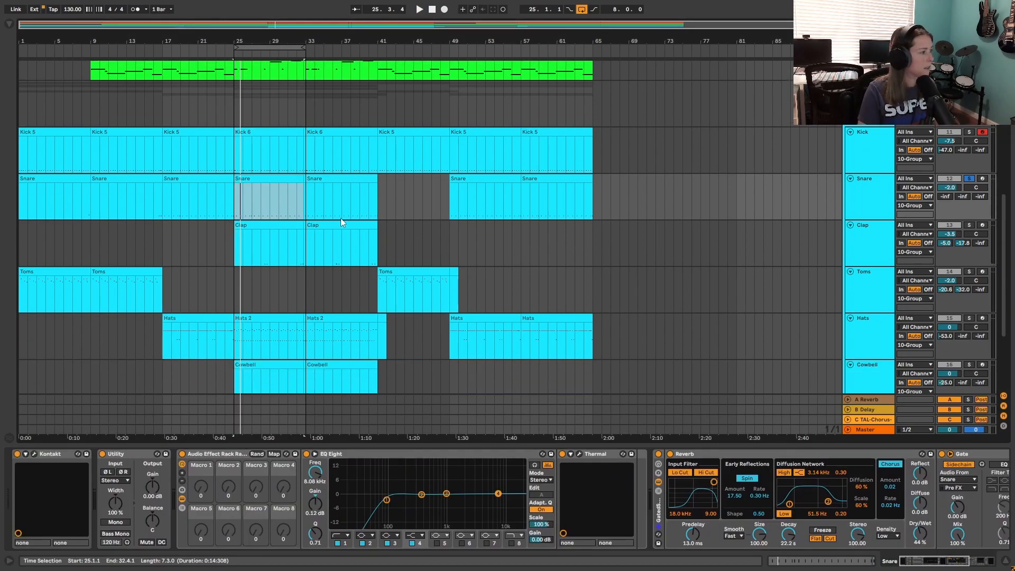
- Select the Clap clip at bar 25 and turn off the track's Thermal, gated reverb rack and Deelay
{"action": "left_click", "coordinate": [272, 234]}
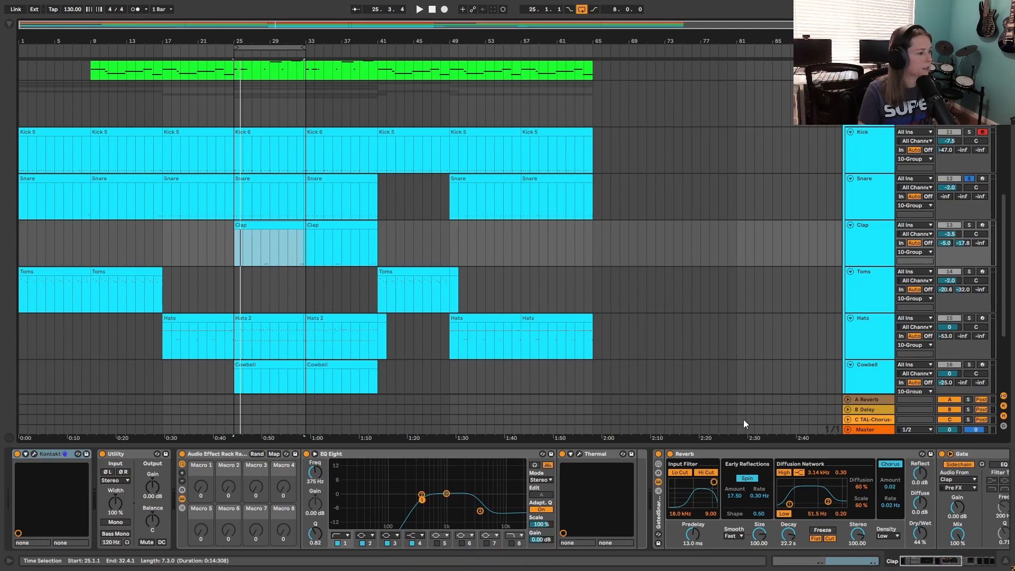
{"action": "scroll", "coordinate": [577, 418], "scroll_direction": "down", "scroll_amount": 1}
{"action": "left_click", "coordinate": [946, 563]}
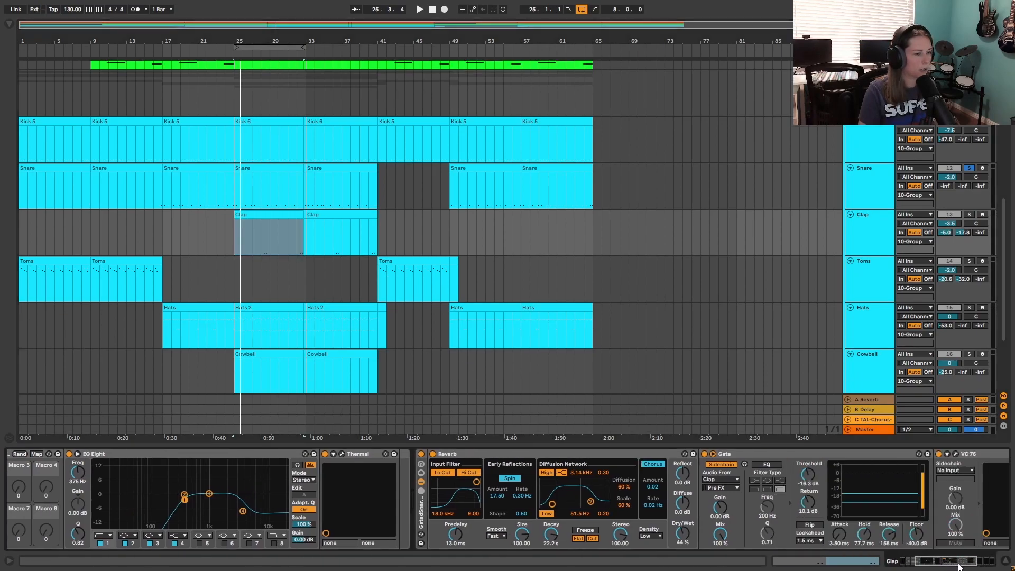
{"action": "left_click_drag", "start_coordinate": [949, 564], "coordinate": [926, 567]}
{"action": "left_click", "coordinate": [625, 454]}
{"action": "left_click", "coordinate": [977, 563]}
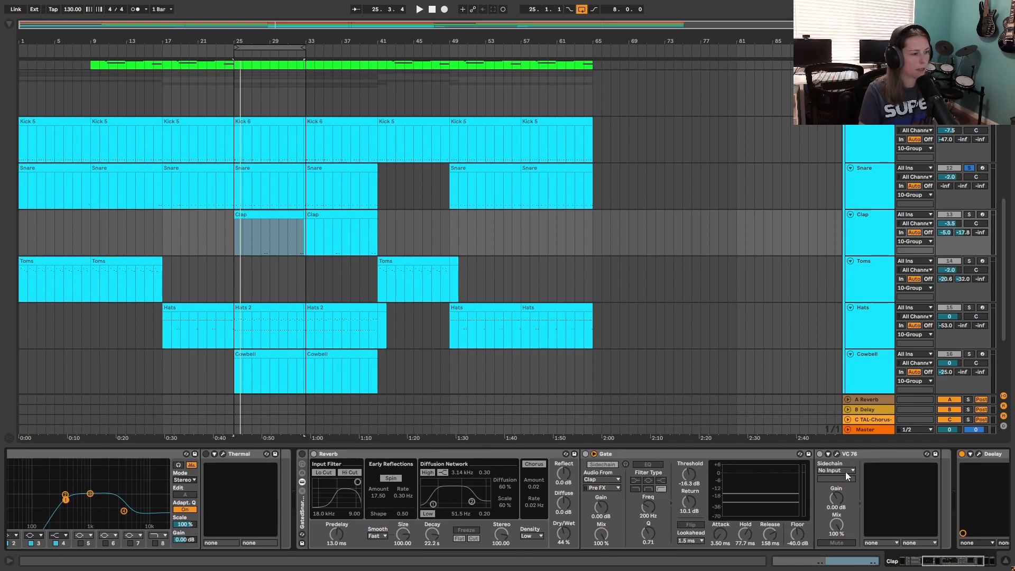
{"action": "left_click", "coordinate": [965, 483]}
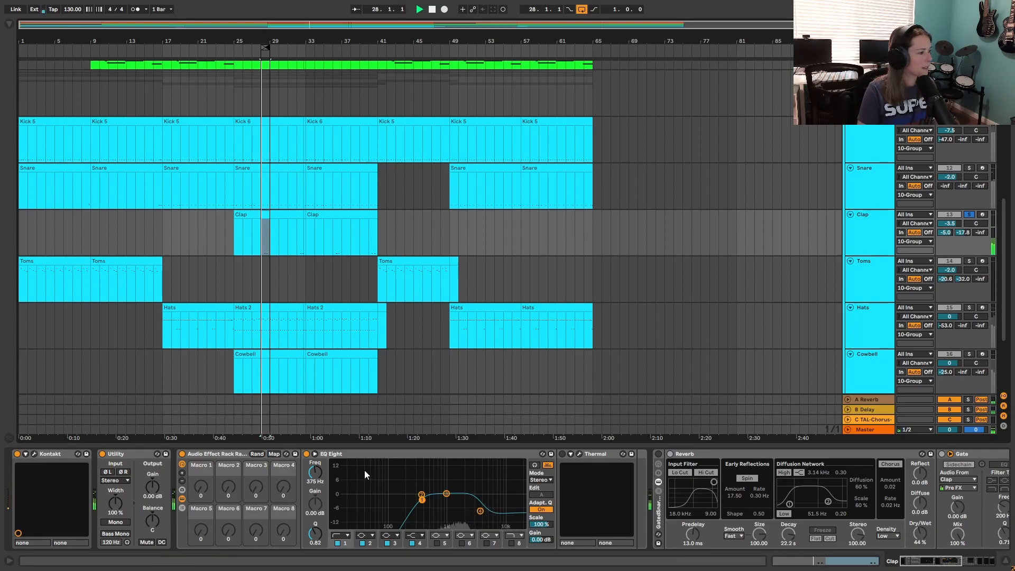
- Turn the Clap track's Thermal, gated reverb rack and Deelay back on one at a time while bar 28 loops
{"action": "left_click", "coordinate": [562, 454]}
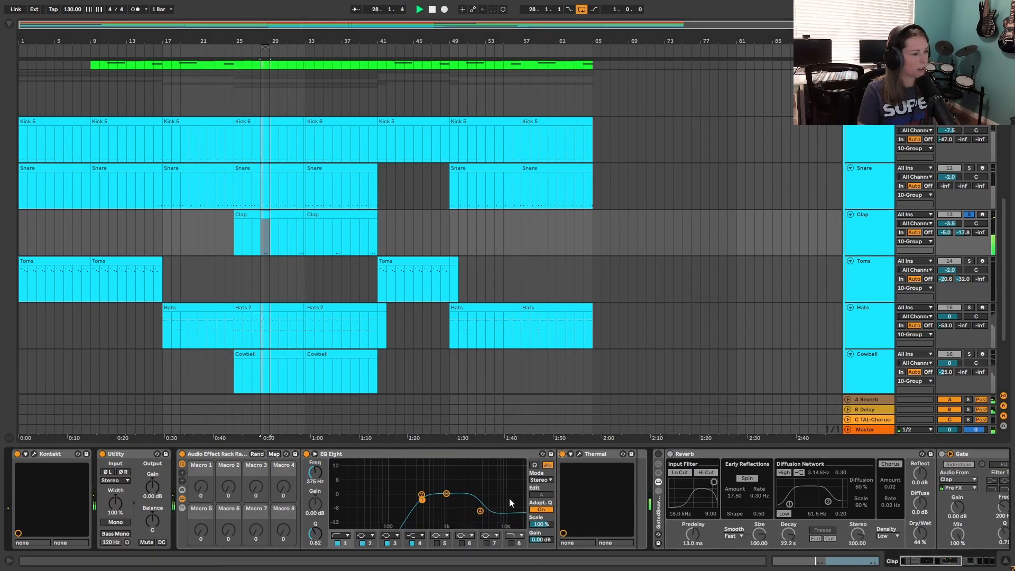
{"action": "left_click", "coordinate": [938, 565]}
{"action": "left_click_drag", "start_coordinate": [938, 565], "coordinate": [957, 566]}
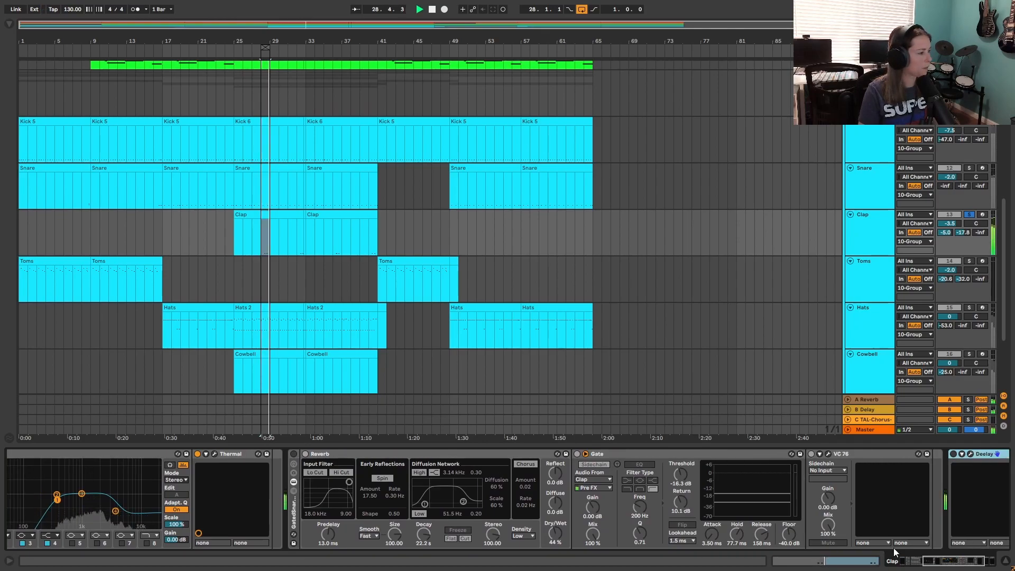
{"action": "left_click", "coordinate": [294, 453]}
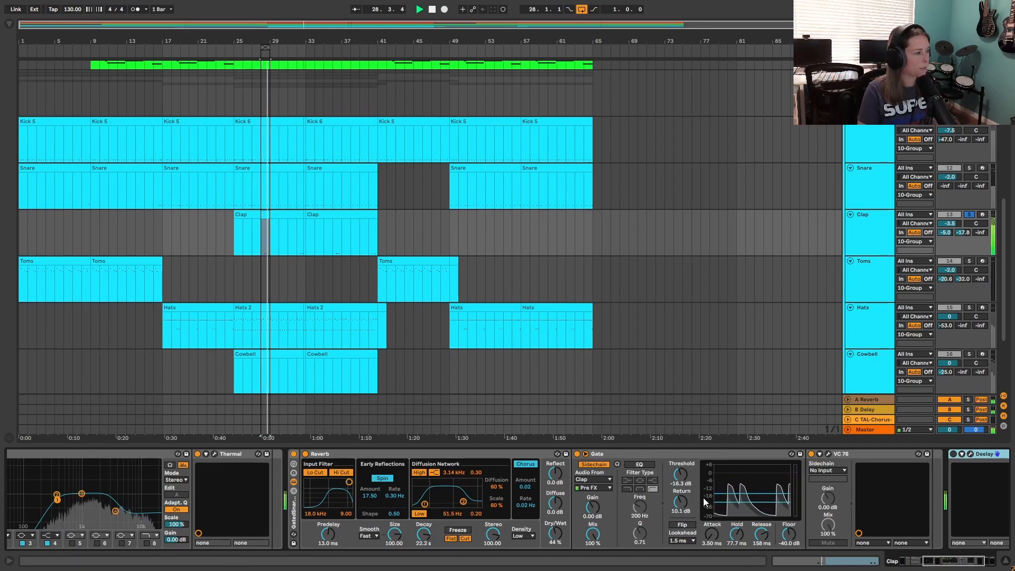
{"action": "left_click", "coordinate": [951, 563]}
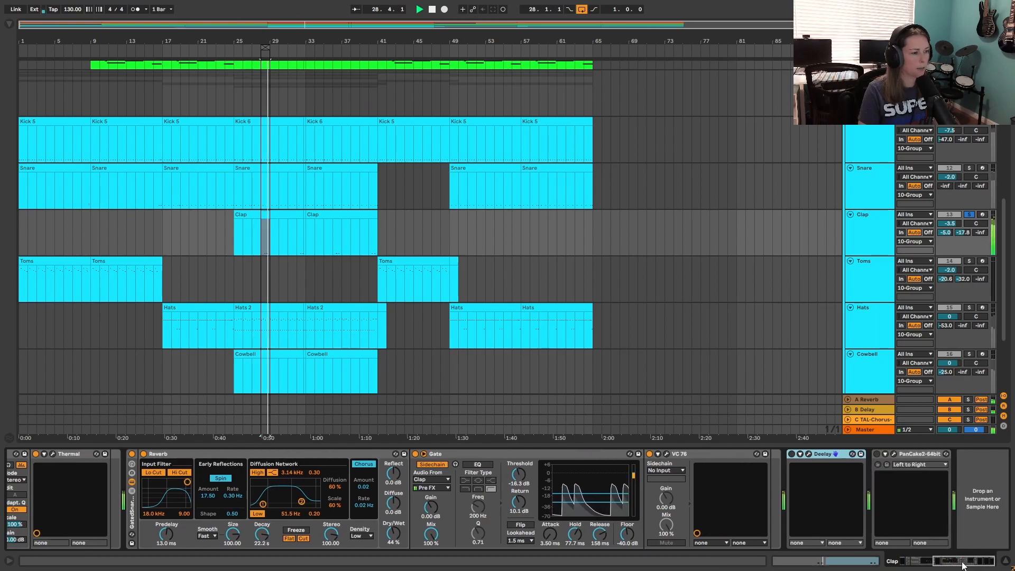
{"action": "left_click", "coordinate": [792, 454]}
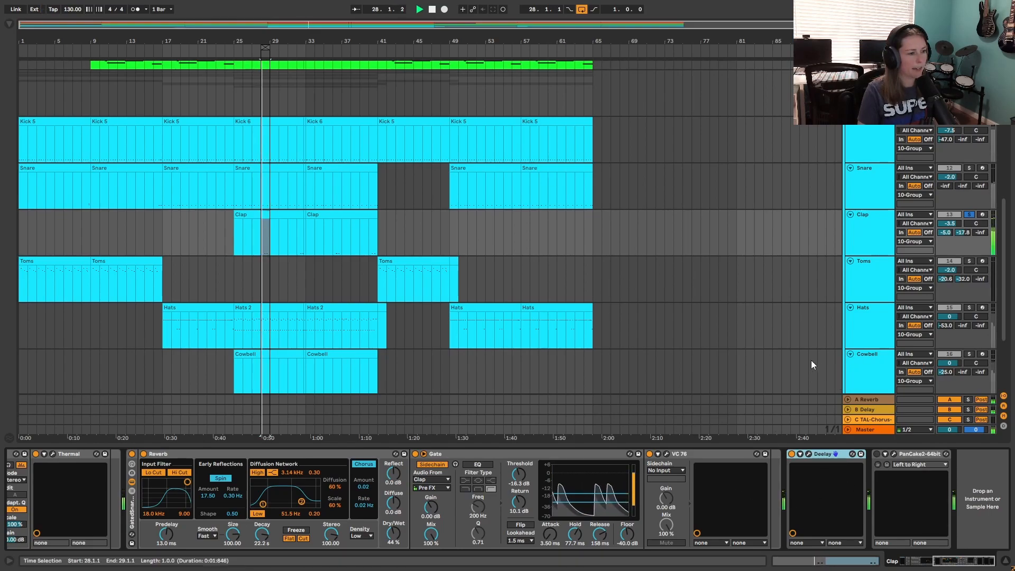
- Stop playback and examine the panning wave in the Clap track's PanCake 2 window
{"action": "left_click", "coordinate": [432, 10]}
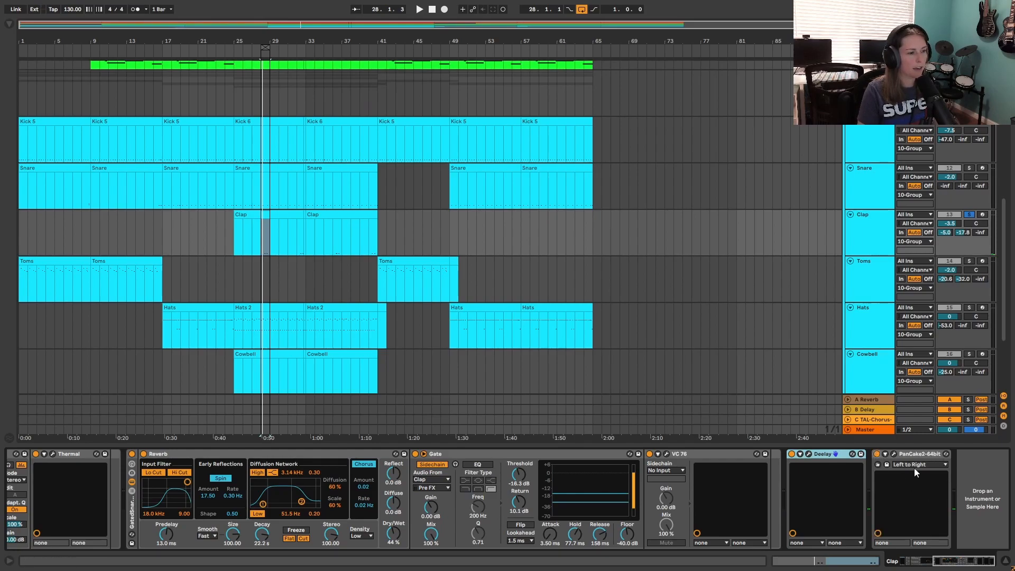
{"action": "left_click", "coordinate": [894, 454]}
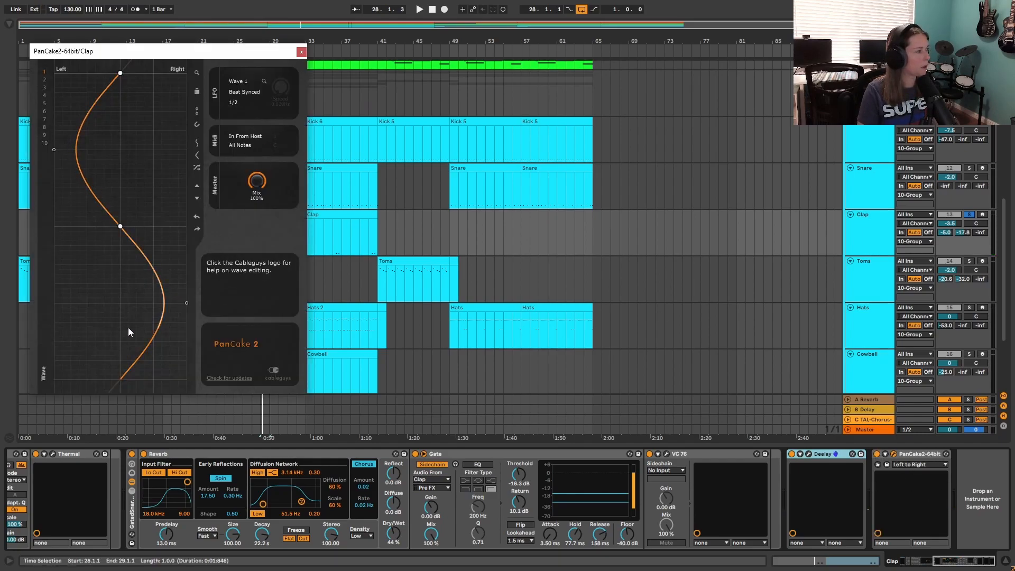
{"action": "left_click", "coordinate": [301, 51]}
- Select the Hats track and examine its device chain, including the soothe2 settings
{"action": "scroll", "coordinate": [668, 335], "scroll_direction": "down", "scroll_amount": 2}
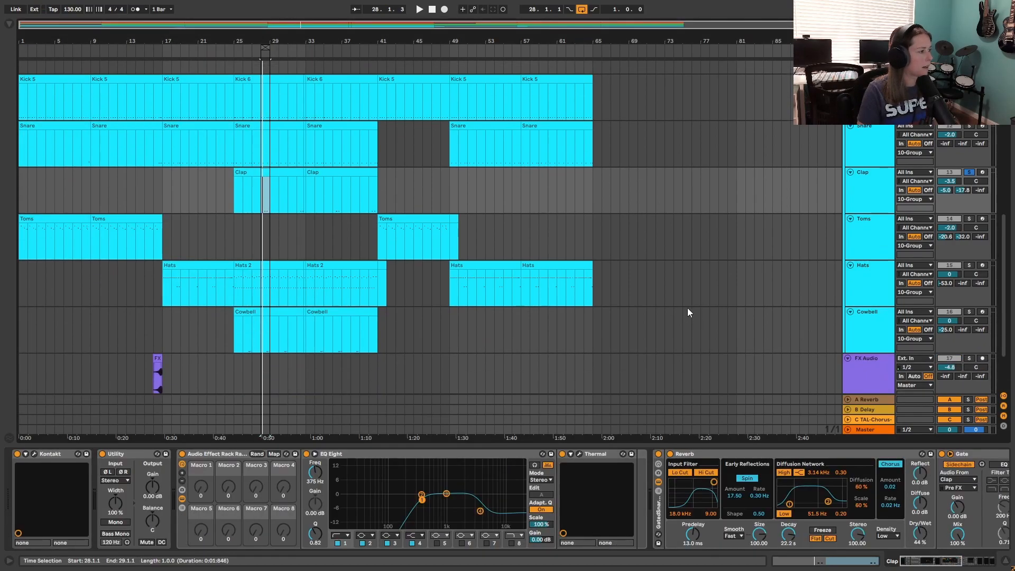
{"action": "left_click", "coordinate": [881, 275]}
{"action": "left_click_drag", "start_coordinate": [952, 561], "coordinate": [979, 564]}
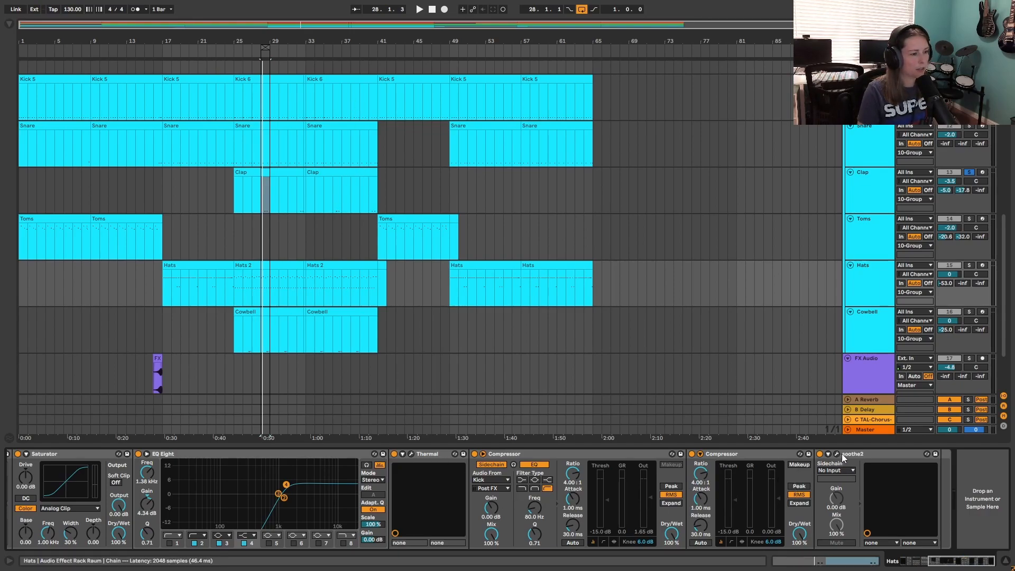
{"action": "left_click", "coordinate": [876, 278]}
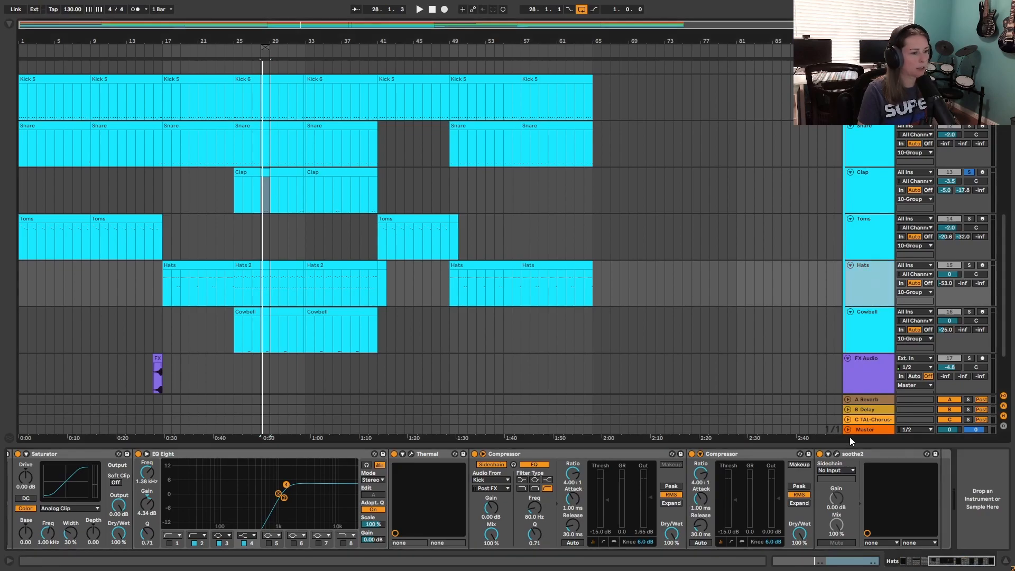
{"action": "left_click", "coordinate": [837, 454]}
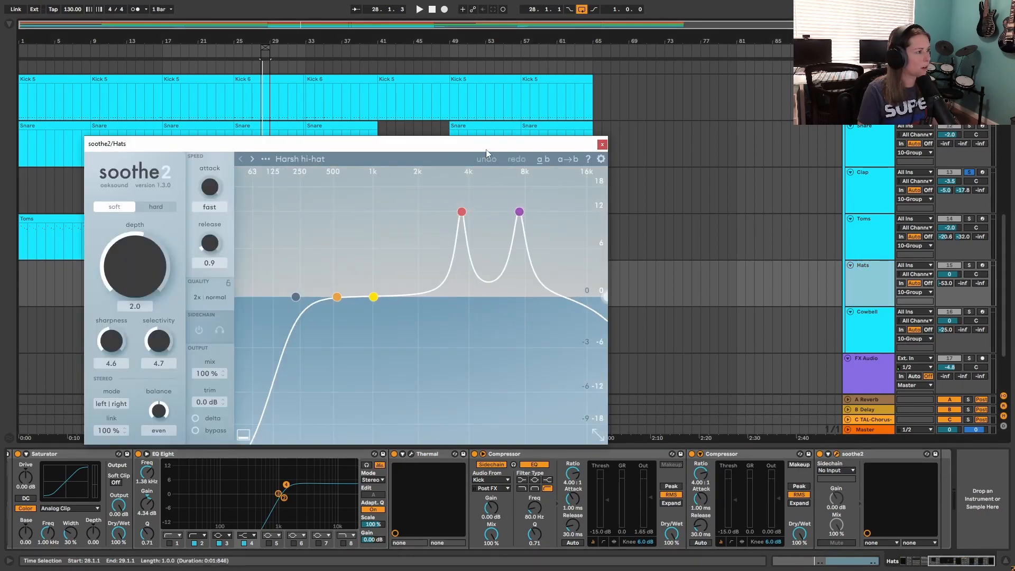
{"action": "left_click_drag", "start_coordinate": [486, 149], "coordinate": [499, 180]}
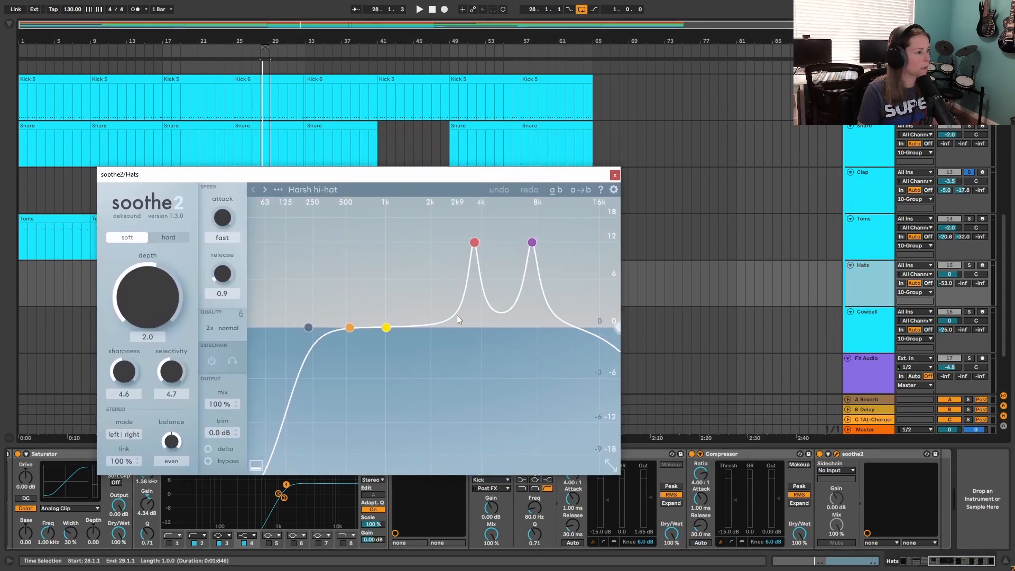
{"action": "left_click", "coordinate": [615, 175]}
- Select and solo the drum group, start playback, and loop the eight bars from bar 25
{"action": "scroll", "coordinate": [497, 324], "scroll_direction": "up", "scroll_amount": 3}
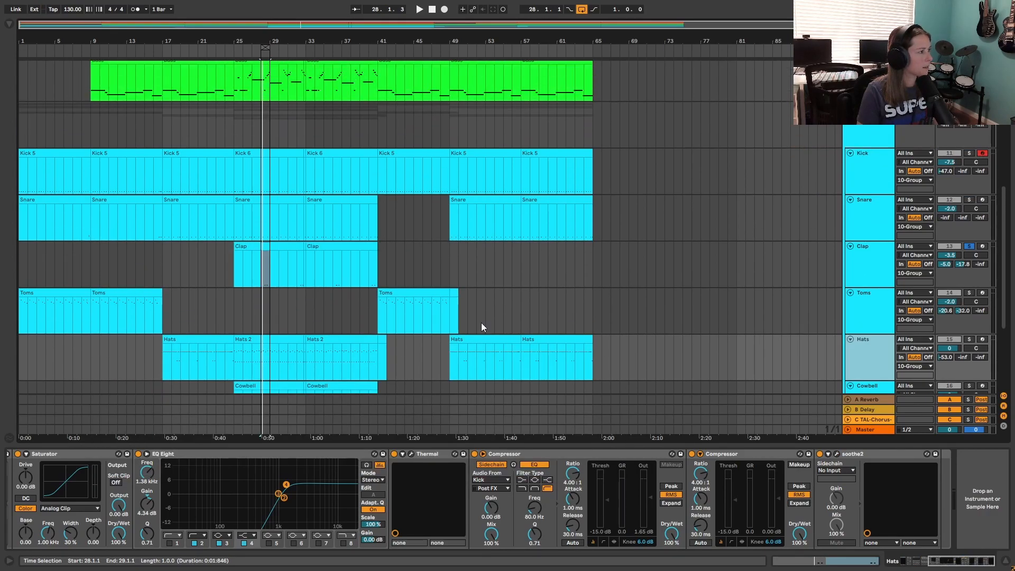
{"action": "left_click", "coordinate": [881, 142]}
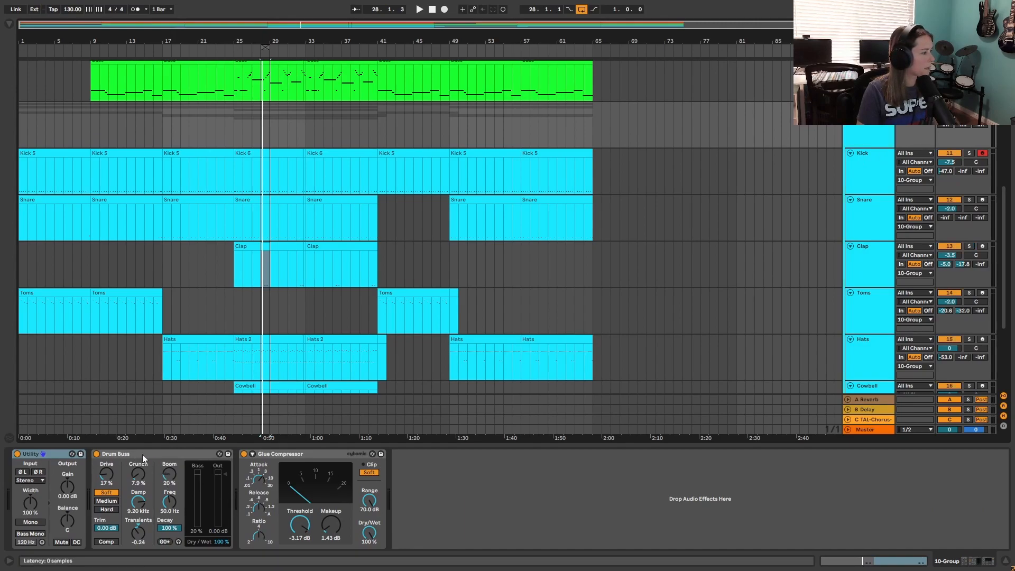
{"action": "left_click", "coordinate": [419, 10]}
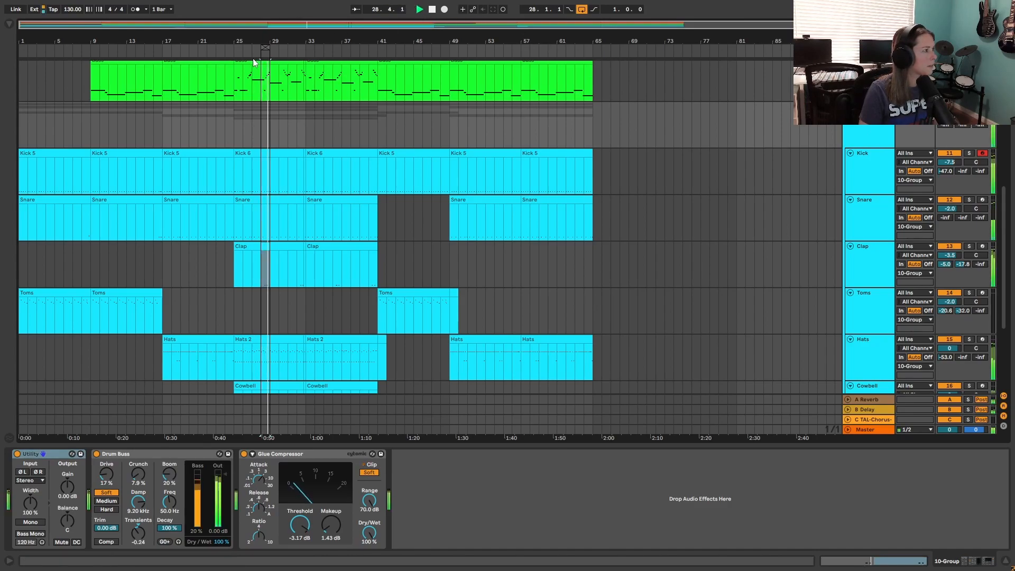
{"action": "left_click_drag", "start_coordinate": [264, 47], "coordinate": [305, 49]}
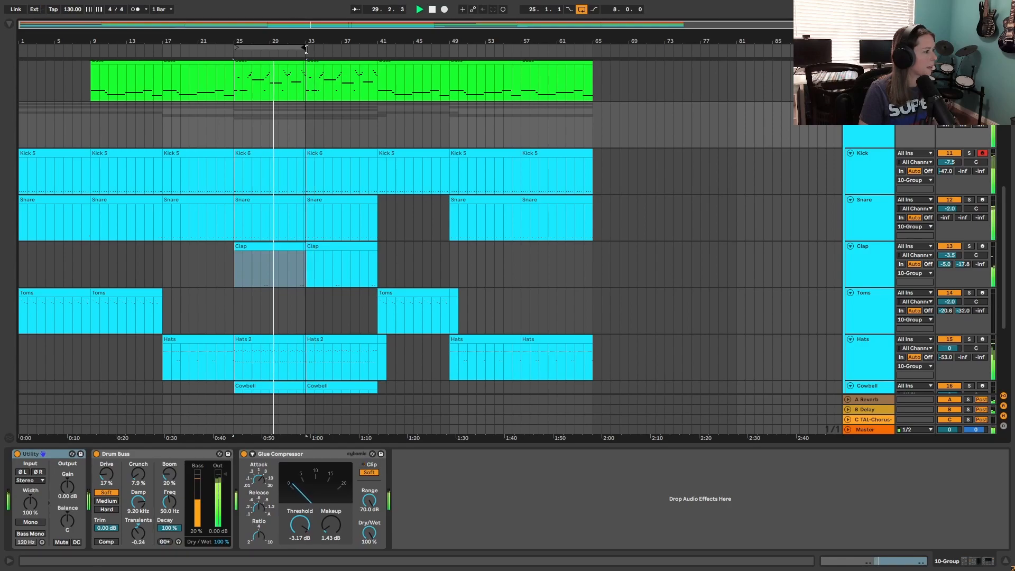
- Audition the drum group with Glue Compressor and Drum Buss turned off, and turn Drum Buss and Glue Compressor back on in turn
{"action": "left_click", "coordinate": [244, 453]}
{"action": "left_click", "coordinate": [96, 453]}
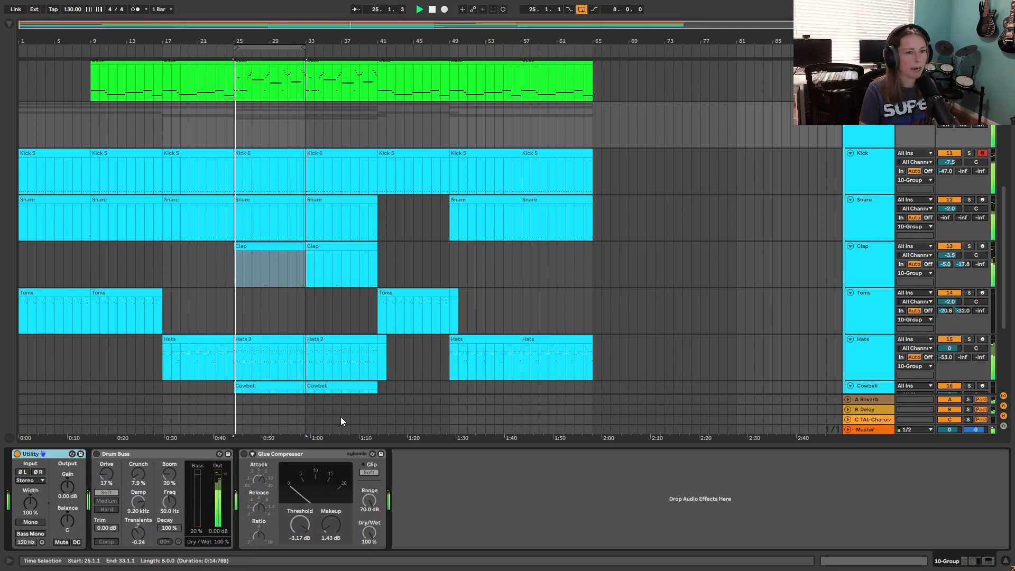
{"action": "left_click", "coordinate": [96, 454]}
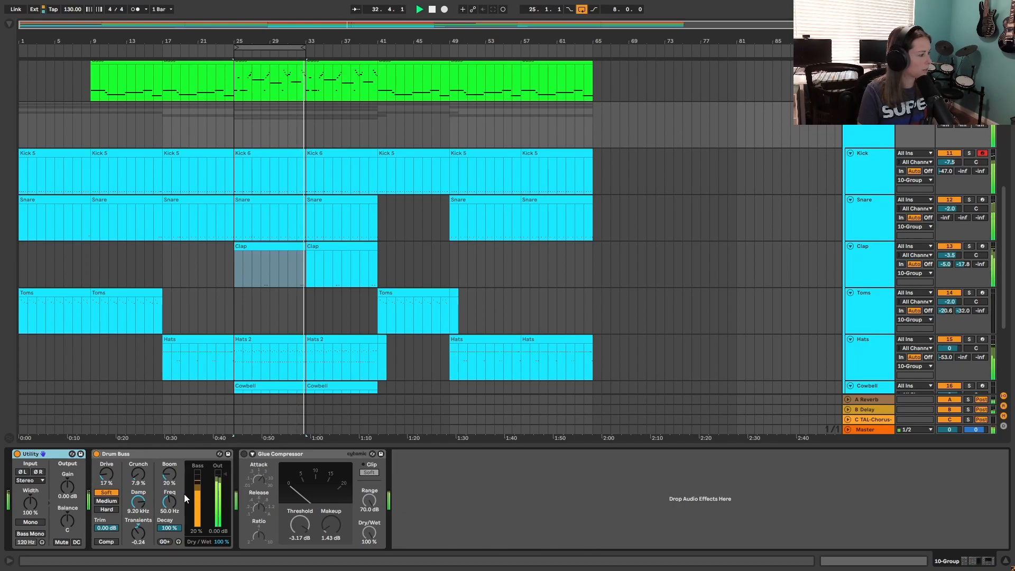
{"action": "left_click", "coordinate": [244, 454]}
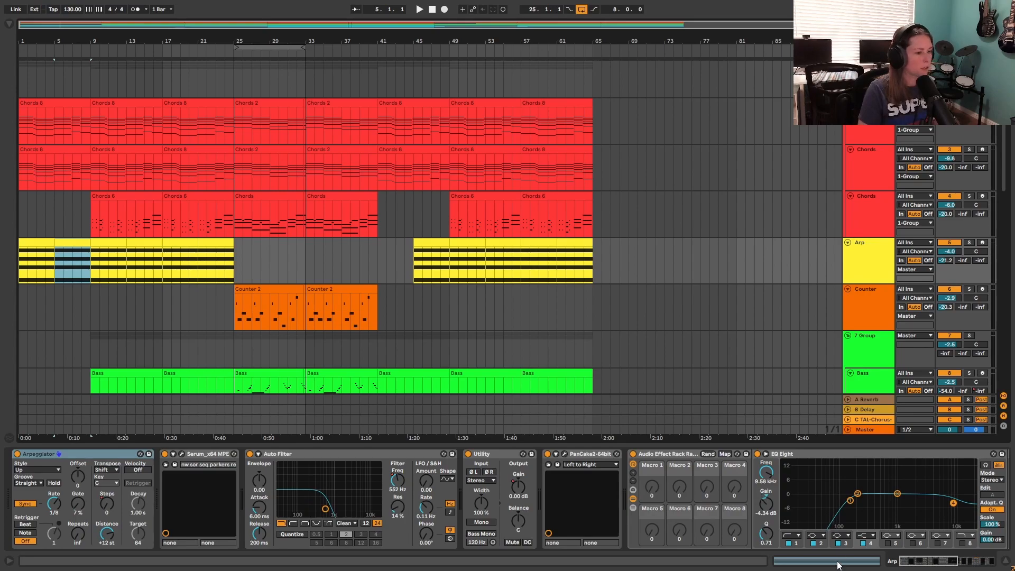
- Examine the sustained A3–E4 chord notes of the Arp clip at bar 5 in an enlarged note editor
{"action": "left_click", "coordinate": [832, 561]}
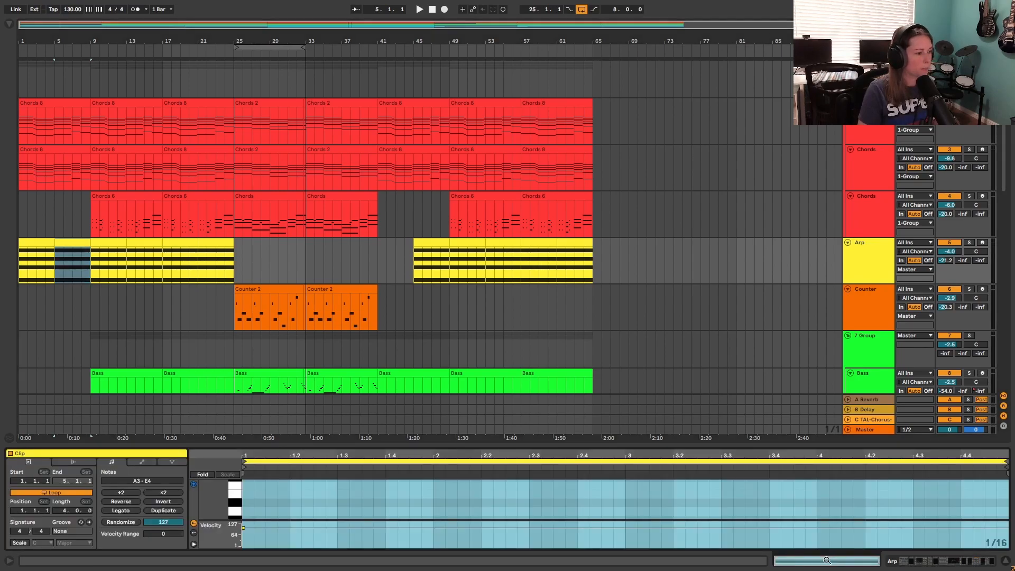
{"action": "left_click_drag", "start_coordinate": [585, 446], "coordinate": [585, 100]}
{"action": "left_click_drag", "start_coordinate": [261, 375], "coordinate": [240, 241]}
{"action": "left_click_drag", "start_coordinate": [239, 179], "coordinate": [266, 258]}
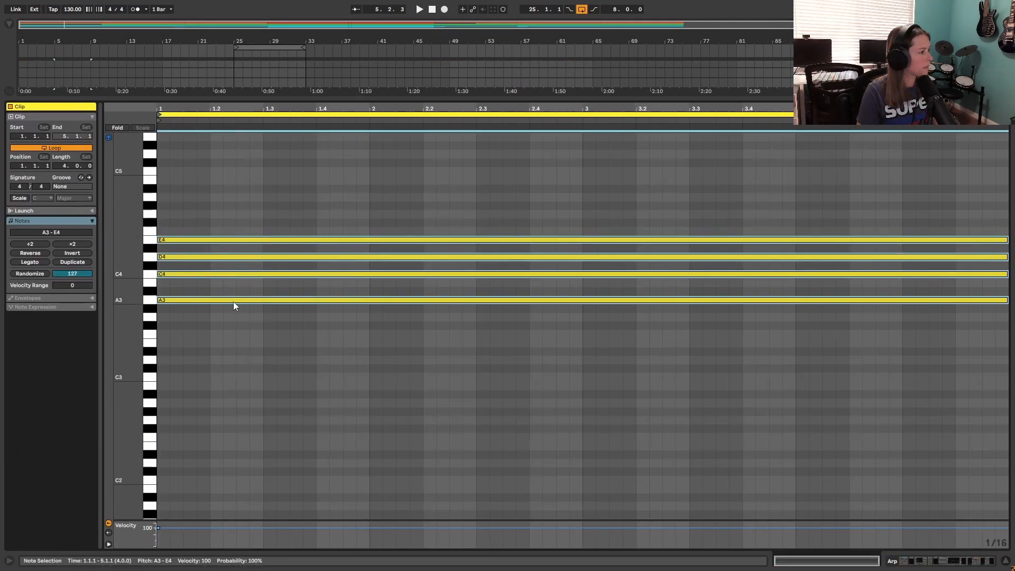
{"action": "left_click_drag", "start_coordinate": [196, 326], "coordinate": [188, 229]}
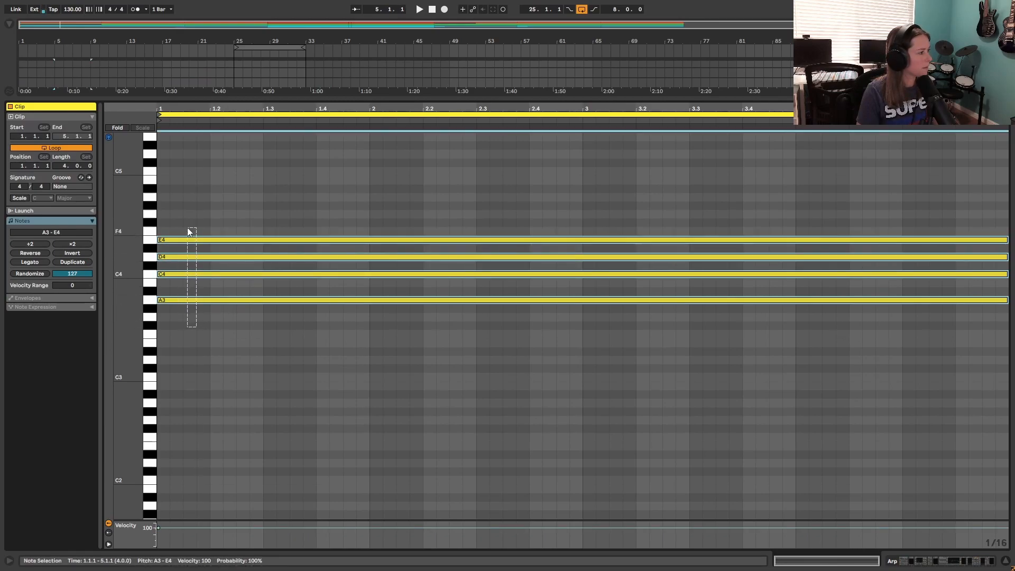
{"action": "left_click_drag", "start_coordinate": [298, 97], "coordinate": [288, 447]}
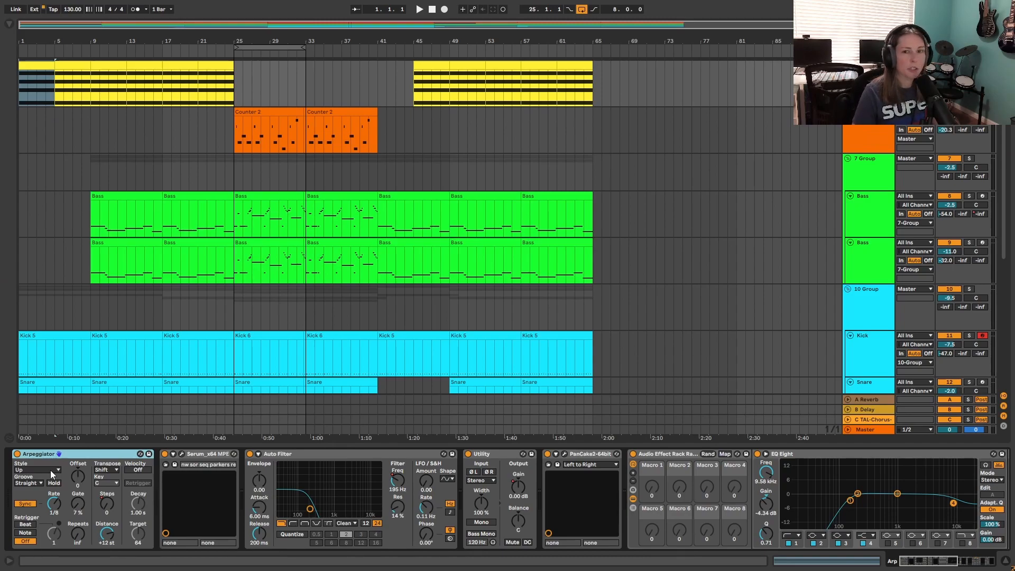
- Play the Arp track from bar 5 and show the automation of the Arpeggiator's transpose steps
{"action": "scroll", "coordinate": [165, 169], "scroll_direction": "up", "scroll_amount": 2}
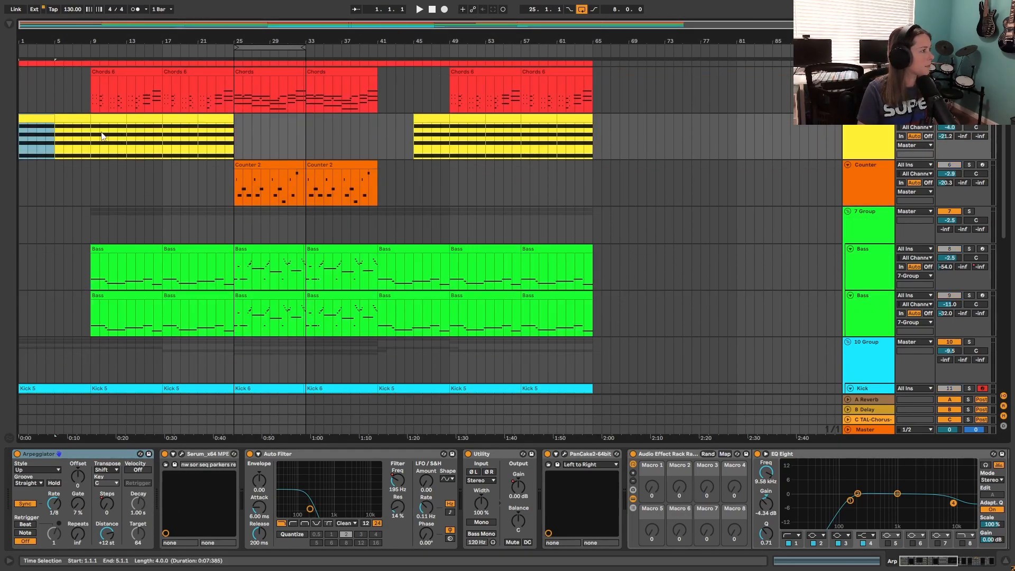
{"action": "left_click", "coordinate": [81, 120]}
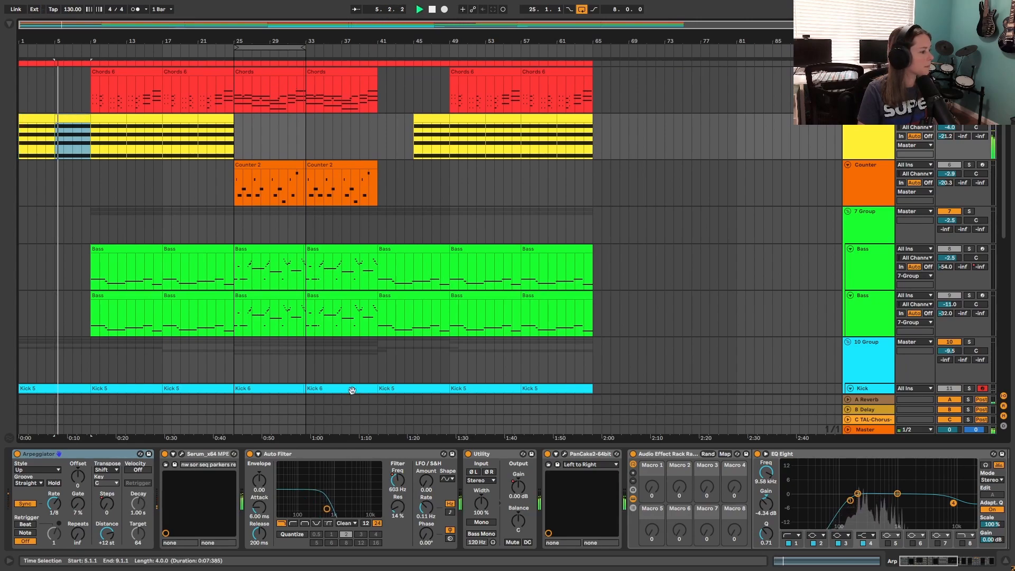
{"action": "left_click", "coordinate": [113, 497]}
{"action": "key", "text": "a"}
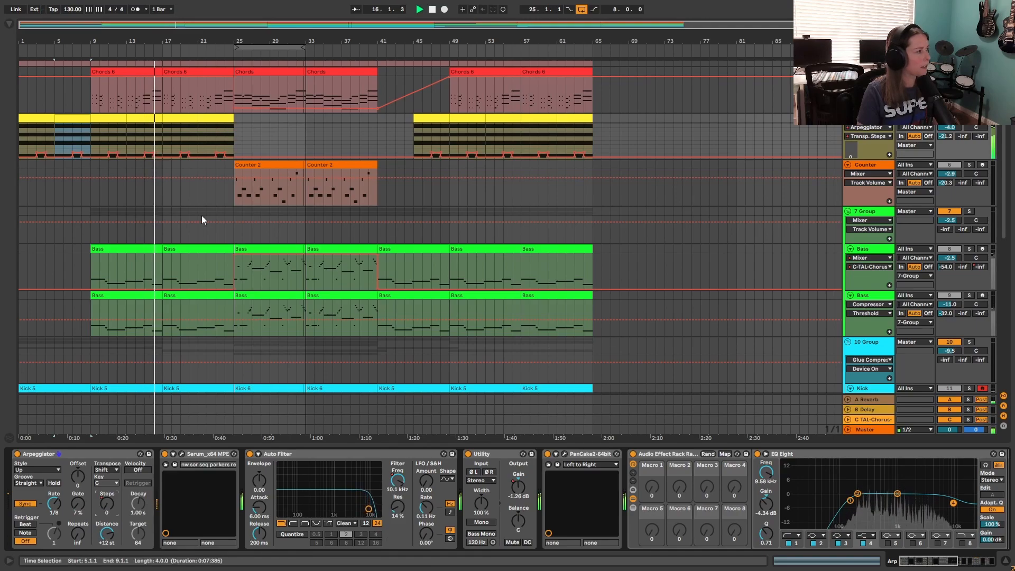
{"action": "scroll", "coordinate": [209, 223], "scroll_direction": "down", "scroll_amount": 2}
{"action": "scroll", "coordinate": [216, 232], "scroll_direction": "up", "scroll_amount": 3}
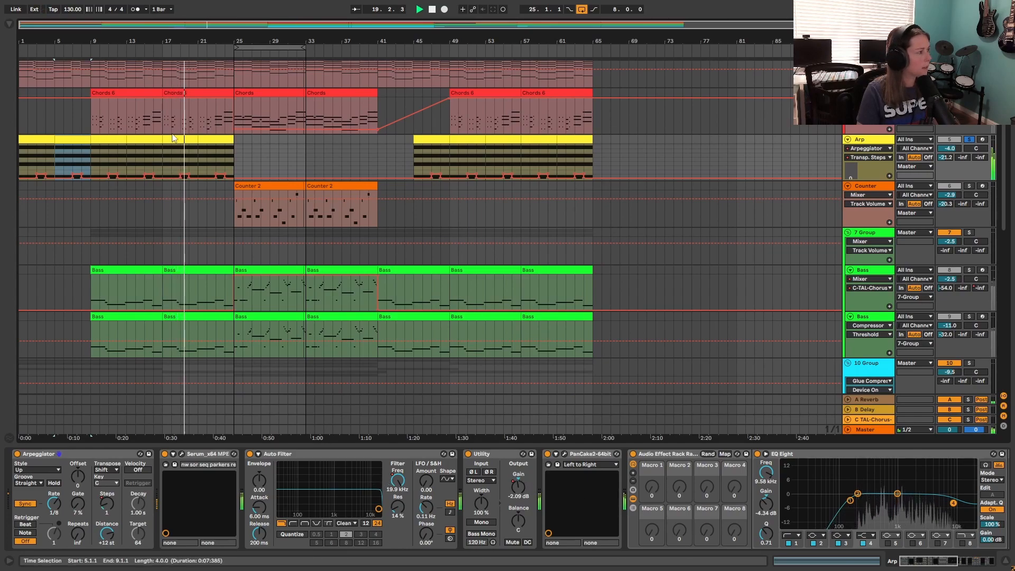
- Audition the Arp track from the clip at bar 13 and stop playback
{"action": "key", "text": "space"}
{"action": "left_click", "coordinate": [139, 138]}
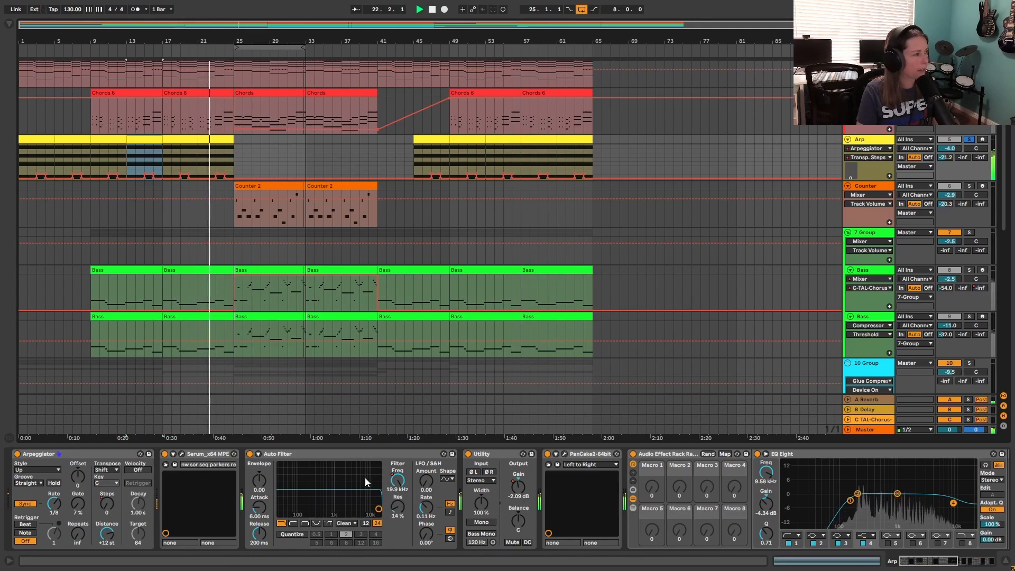
{"action": "left_click", "coordinate": [431, 9]}
- Examine the Arp track's Thermal effect with the Angry Echoes preset and close its window
{"action": "scroll", "coordinate": [420, 470], "scroll_direction": "down", "scroll_amount": 10}
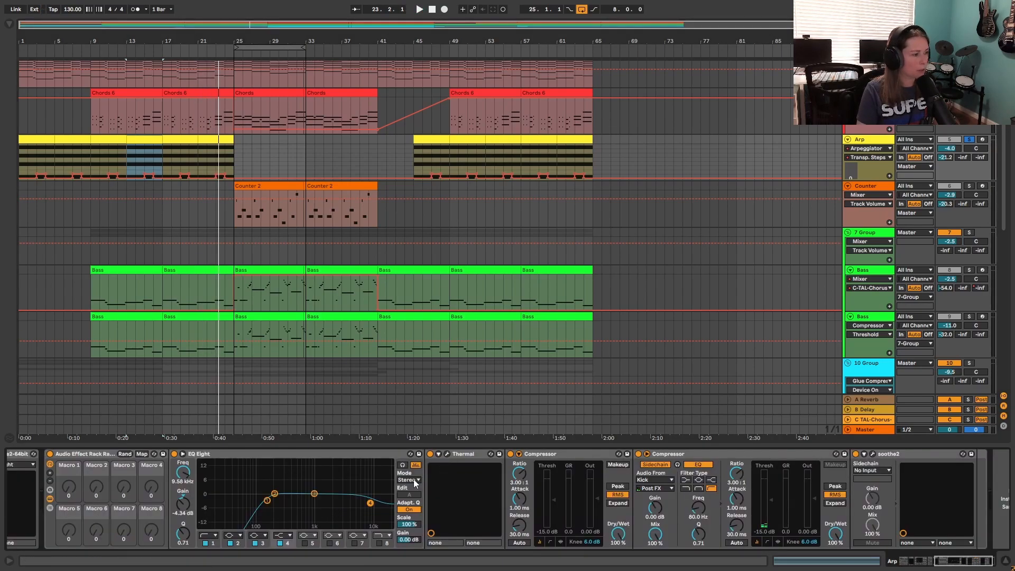
{"action": "left_click", "coordinate": [448, 454]}
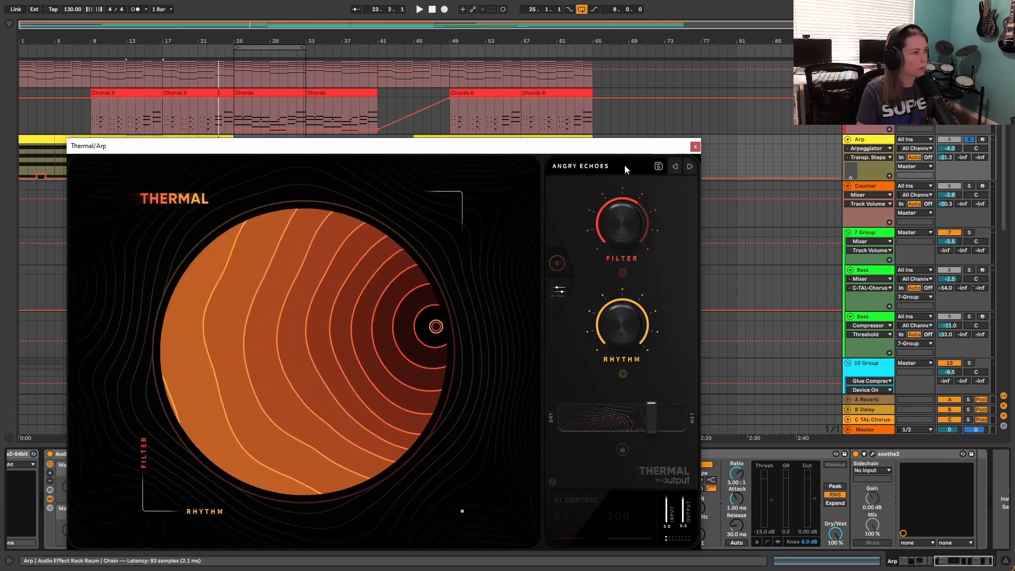
{"action": "left_click_drag", "start_coordinate": [629, 145], "coordinate": [452, 246]}
{"action": "left_click", "coordinate": [518, 248]}
- Audition the Arp track from bar 17 while toggling Thermal off and back on, and stop playback
{"action": "left_click", "coordinate": [429, 454]}
{"action": "left_click", "coordinate": [186, 143]}
{"action": "key", "text": "space"}
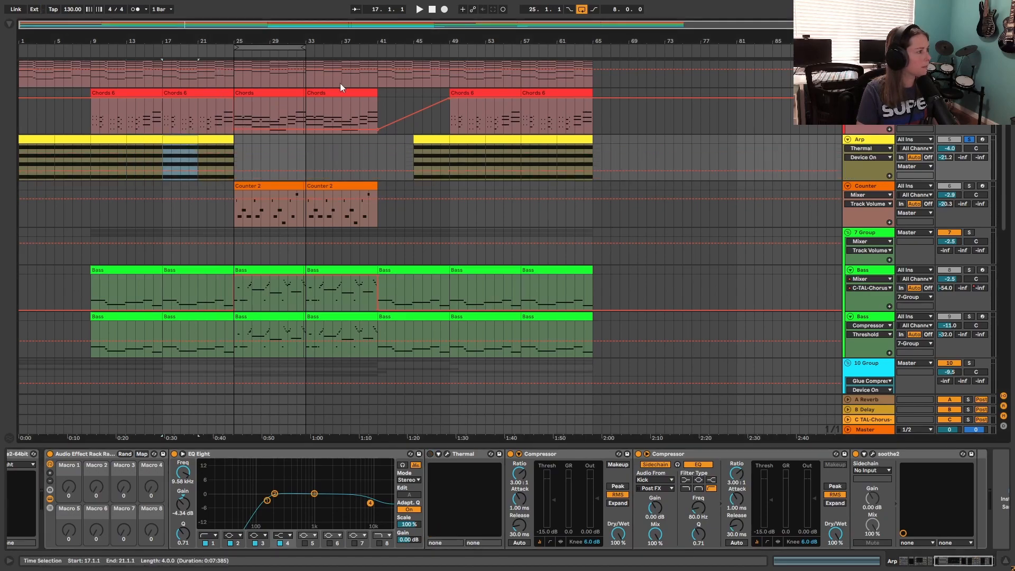
{"action": "left_click", "coordinate": [419, 10]}
{"action": "left_click", "coordinate": [429, 453]}
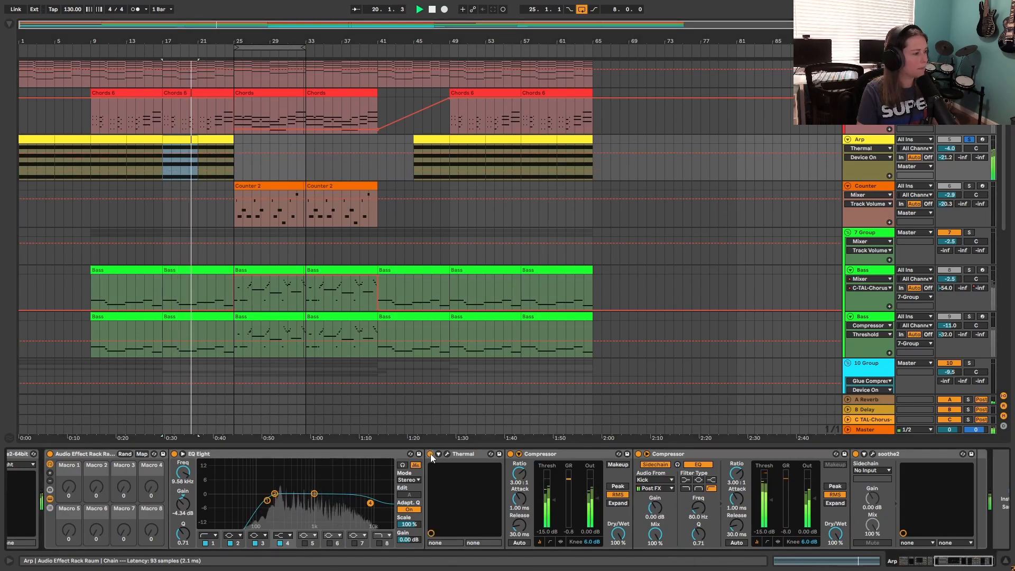
{"action": "left_click", "coordinate": [432, 10]}
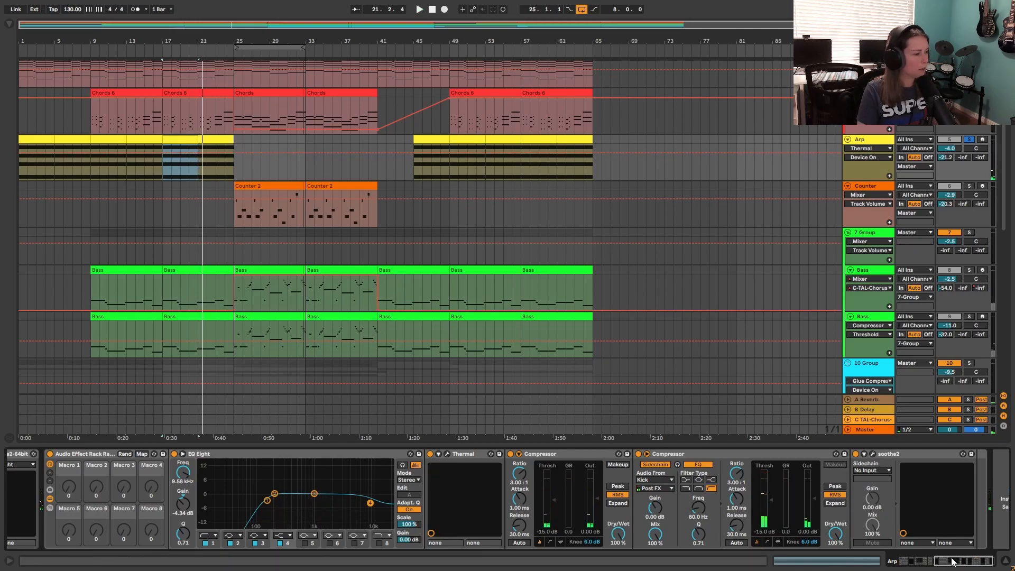
- Examine the Arp track's compressors and soothe2 settings at the end of the device chain, and start playback
{"action": "left_click_drag", "start_coordinate": [953, 562], "coordinate": [957, 562]}
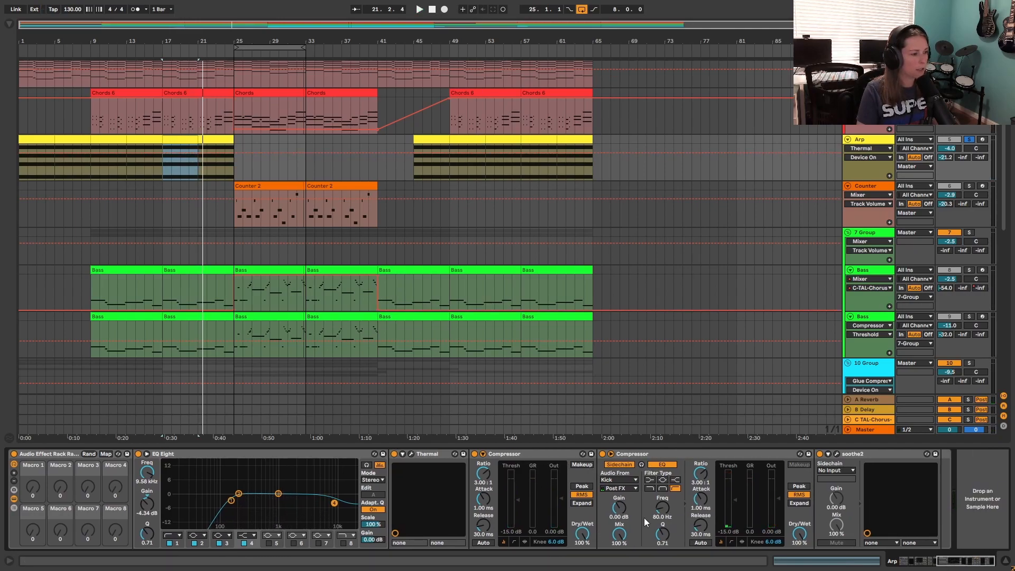
{"action": "left_click", "coordinate": [837, 453]}
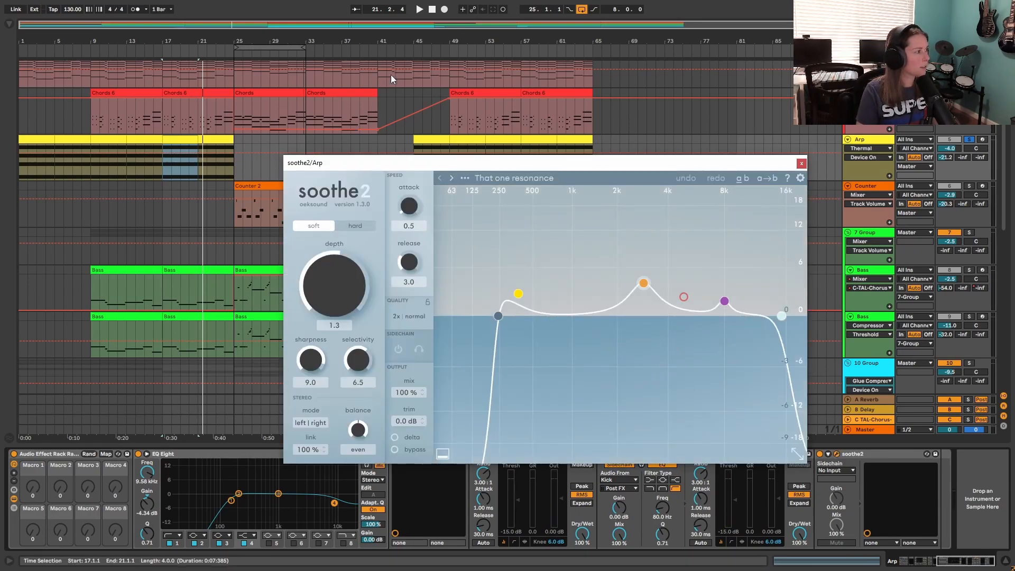
{"action": "left_click", "coordinate": [418, 10]}
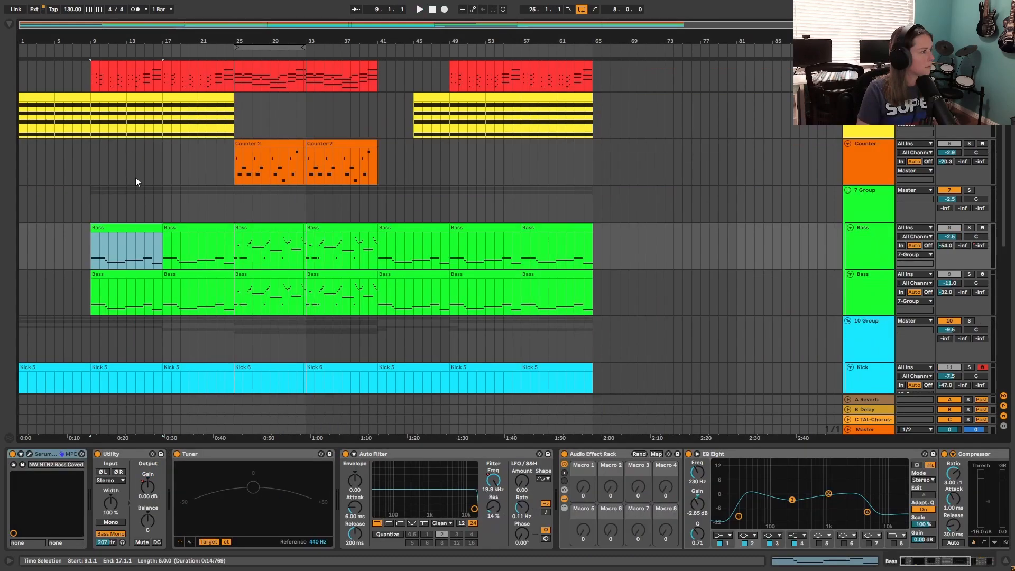
- Examine the bass group's effects, and select the upper Bass track to show its device chain
{"action": "scroll", "coordinate": [872, 201], "scroll_direction": "down", "scroll_amount": 1}
{"action": "left_click", "coordinate": [871, 195]}
{"action": "scroll", "coordinate": [766, 243], "scroll_direction": "down", "scroll_amount": 3}
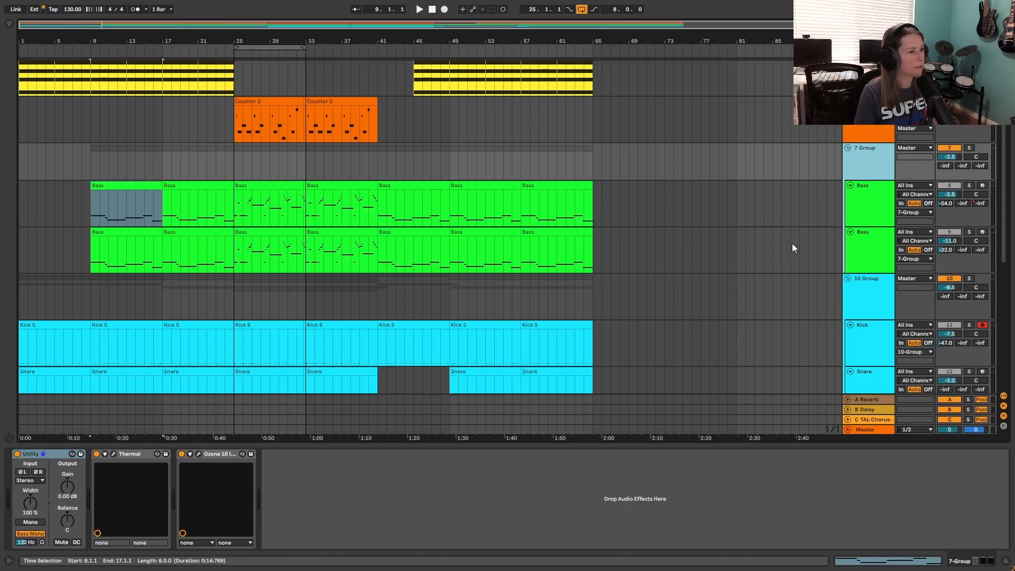
{"action": "left_click", "coordinate": [883, 198]}
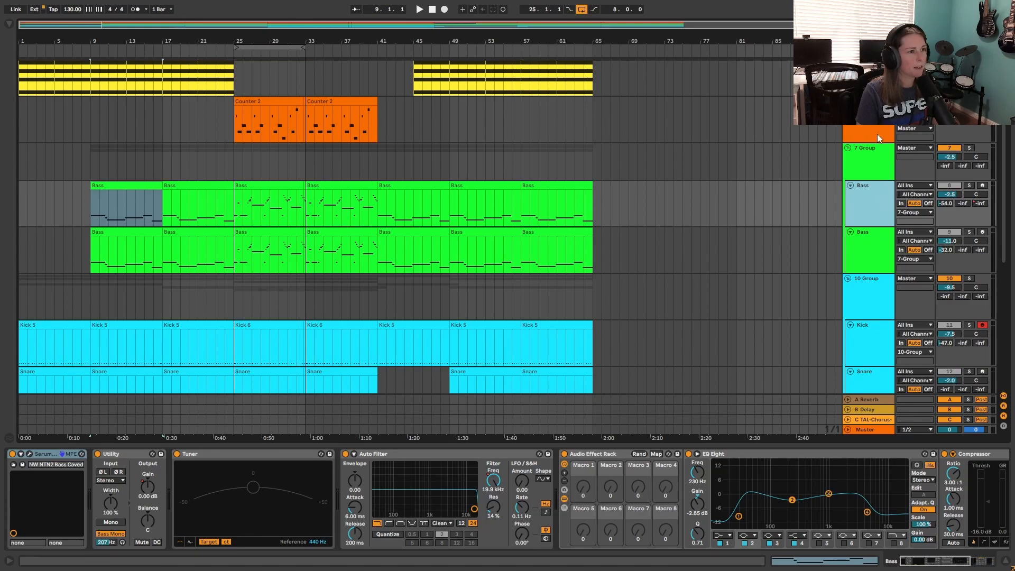
- Solo the upper Bass track, play it from bar 9 while viewing its Serum patch, and close the Serum window after stopping
{"action": "key", "text": "s"}
{"action": "key", "text": "s"}
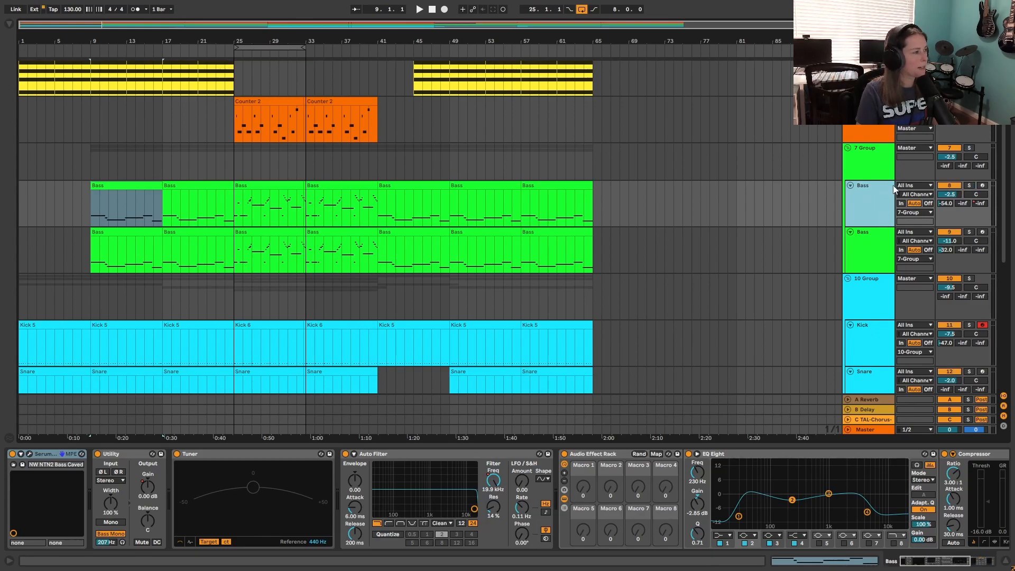
{"action": "key", "text": "space"}
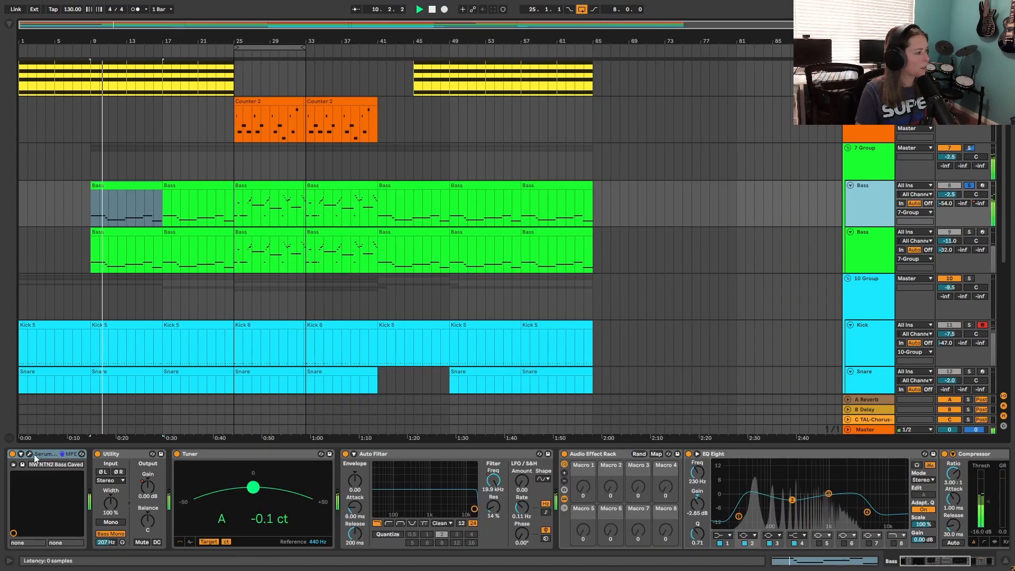
{"action": "left_click", "coordinate": [29, 455]}
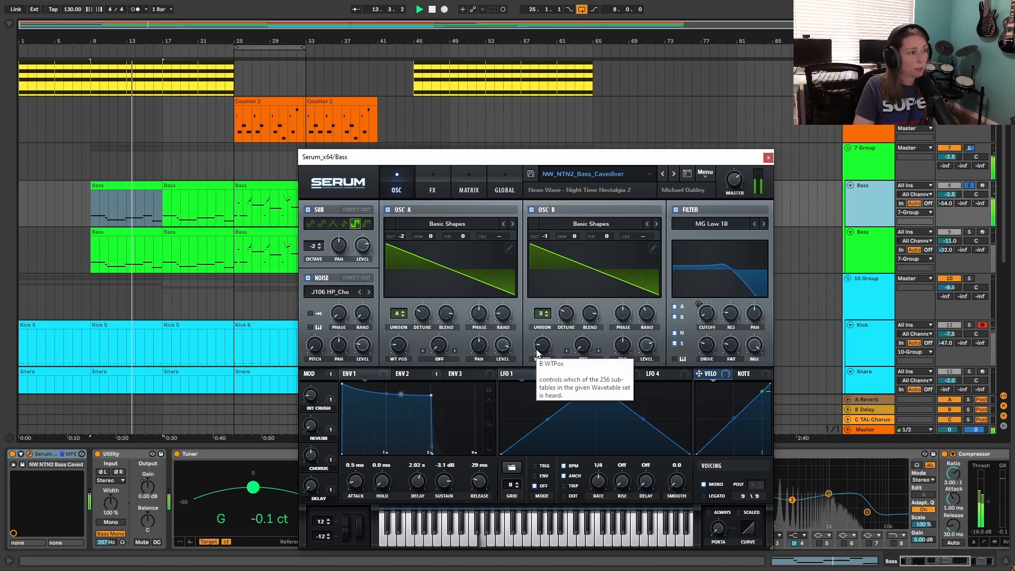
{"action": "left_click", "coordinate": [432, 10]}
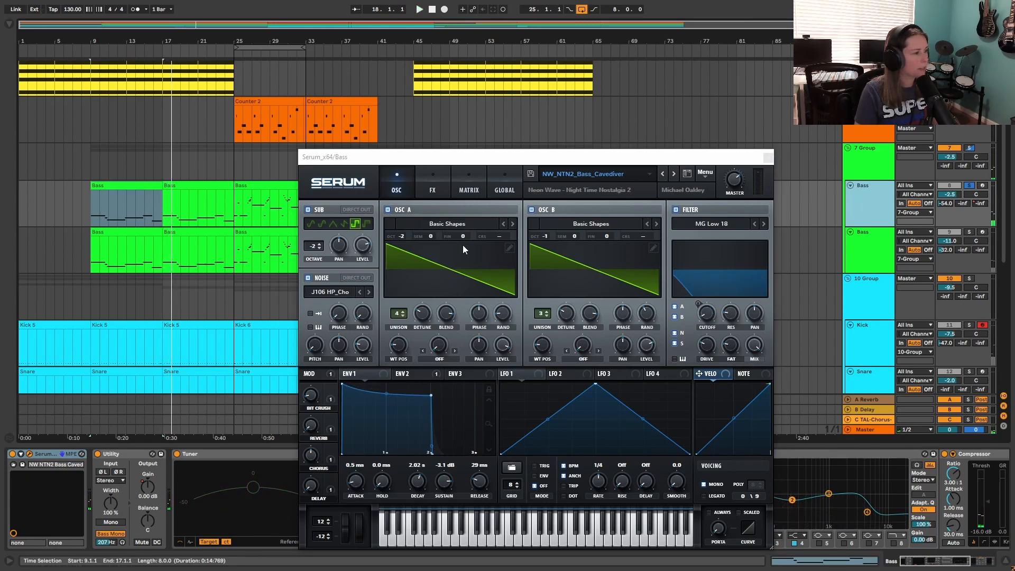
{"action": "left_click_drag", "start_coordinate": [644, 157], "coordinate": [637, 157]}
{"action": "left_click", "coordinate": [765, 158]}
- Select the lower Bass track and examine its Serum patch, BA_analog_funk
{"action": "left_click", "coordinate": [863, 250]}
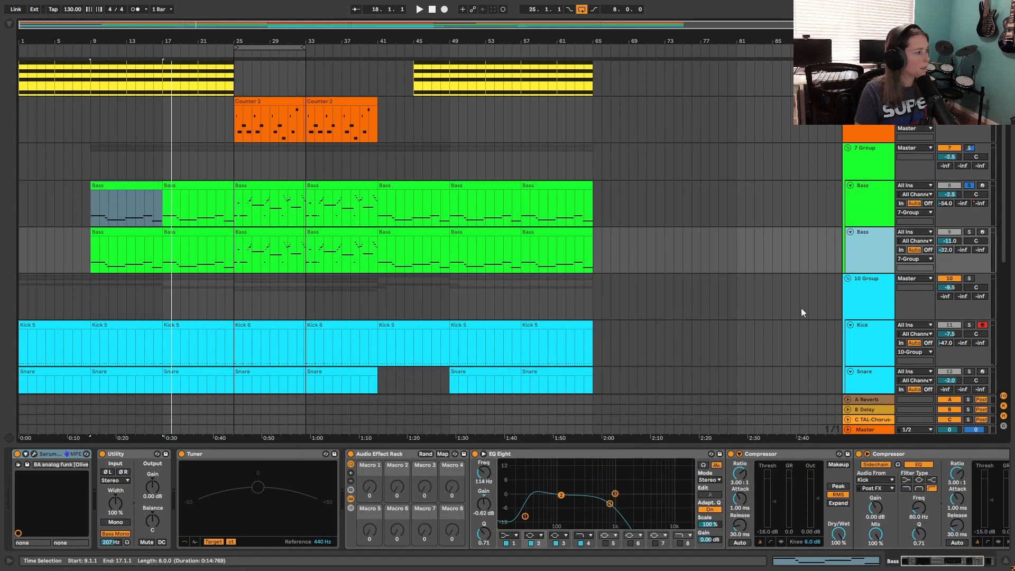
{"action": "left_click", "coordinate": [34, 453]}
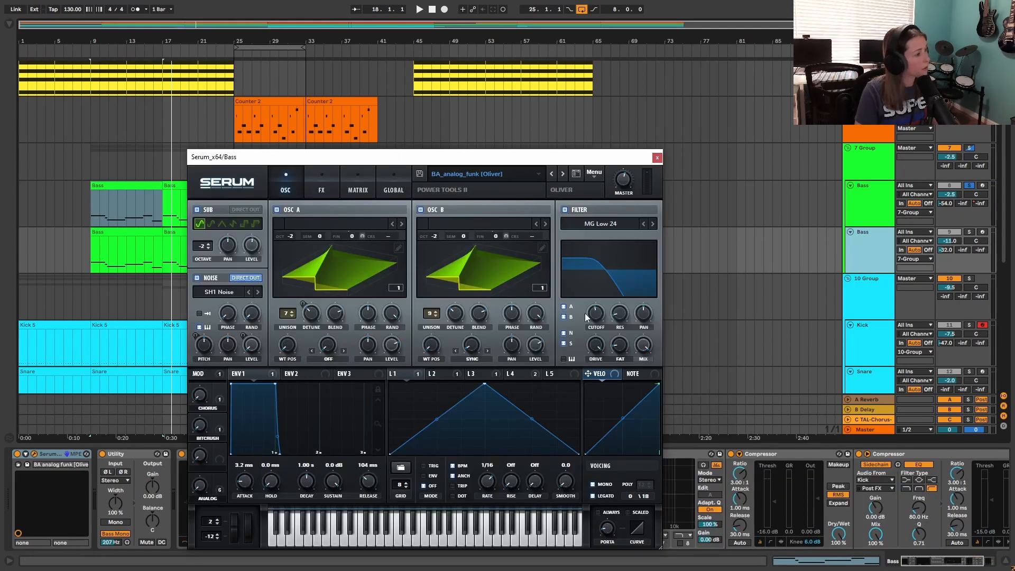
{"action": "left_click_drag", "start_coordinate": [462, 161], "coordinate": [531, 154]}
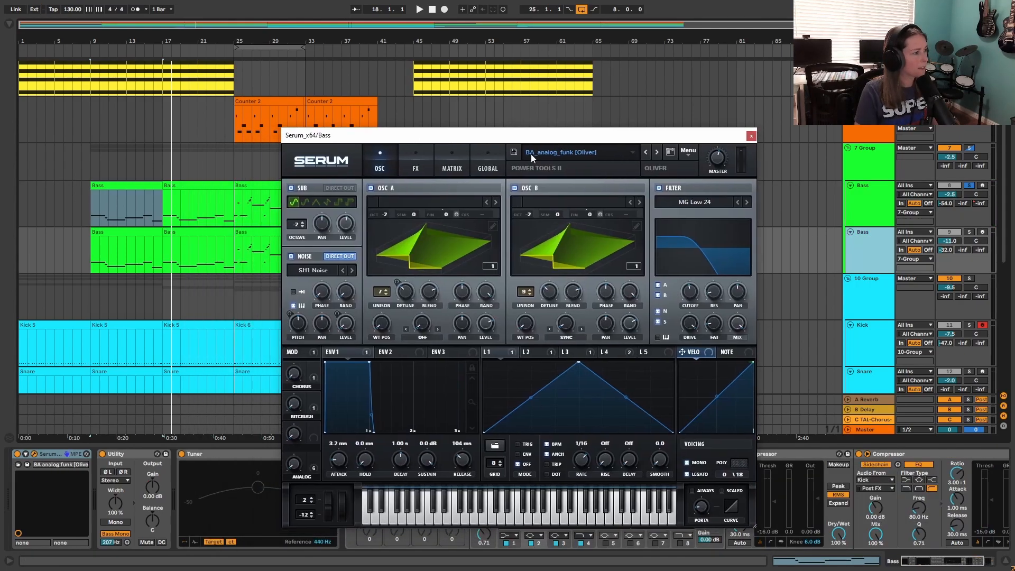
- Audition the lower Bass track soloed from bar 9, close its Serum window, and stop playback
{"action": "left_click", "coordinate": [143, 233]}
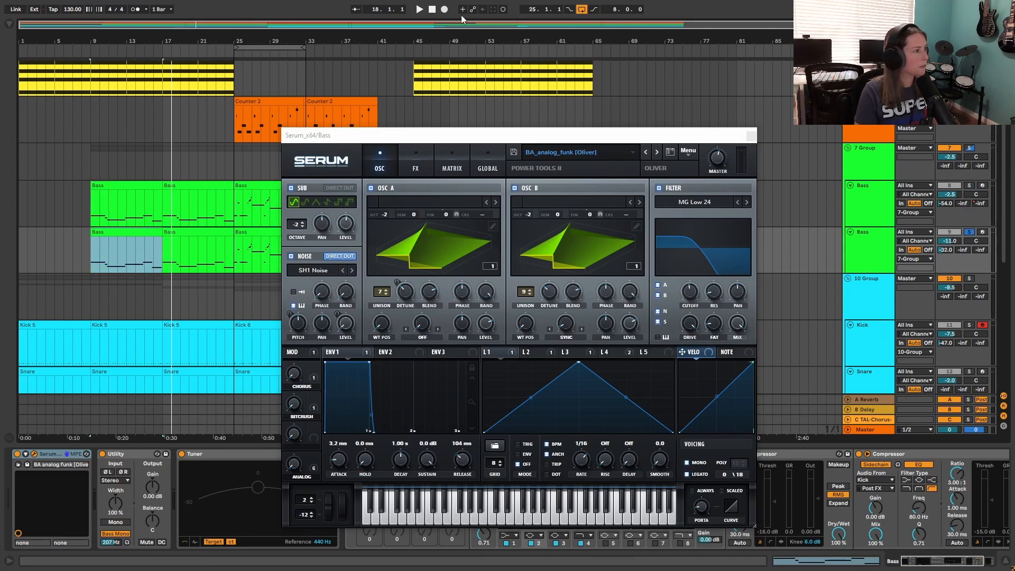
{"action": "key", "text": "space"}
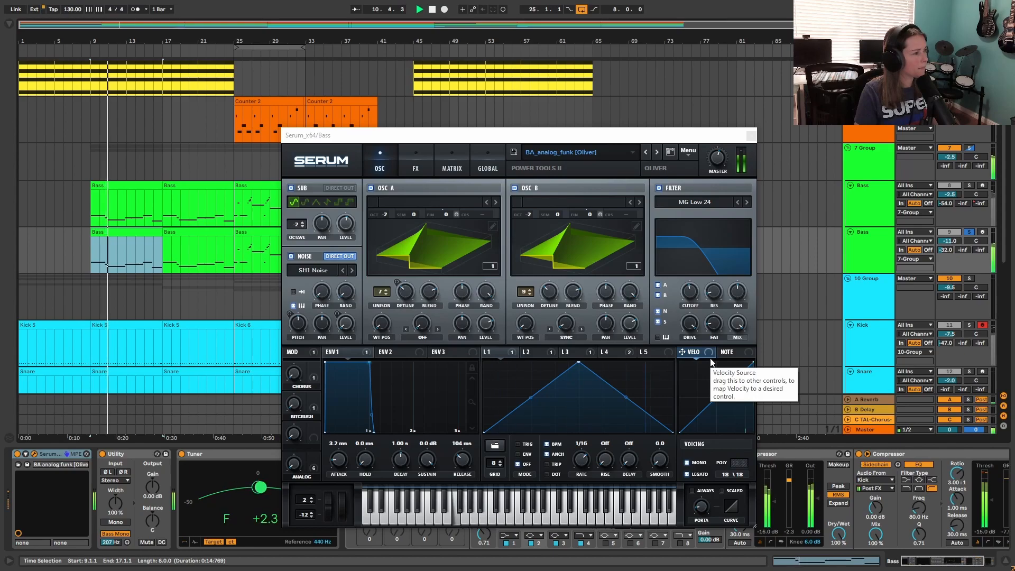
{"action": "left_click", "coordinate": [752, 136]}
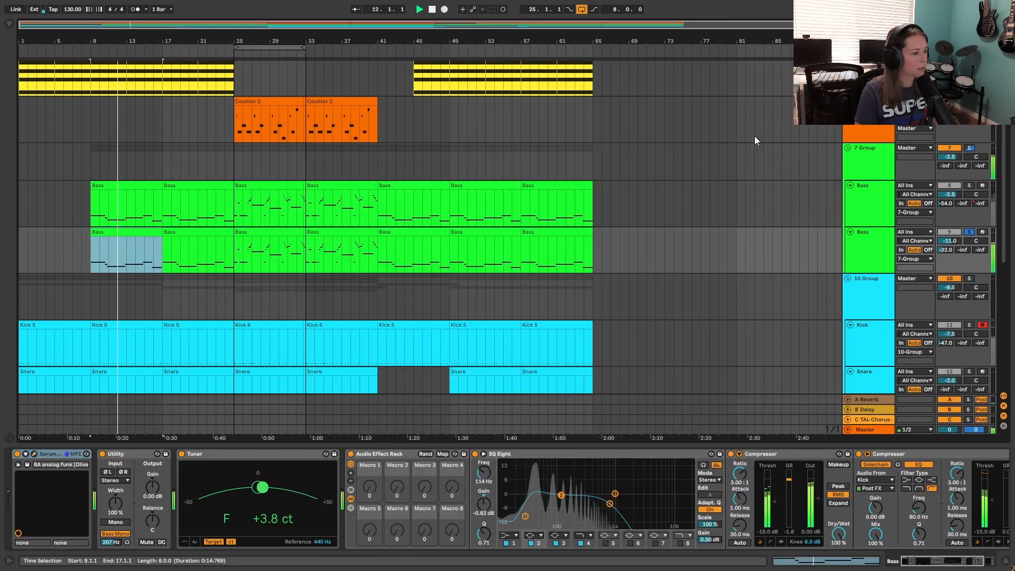
{"action": "left_click", "coordinate": [432, 9]}
- Solo the bass group, play it from bar 9 while examining the upper Bass track's EQ and kick-sidechained Compressor, and stop playback
{"action": "left_click", "coordinate": [858, 204]}
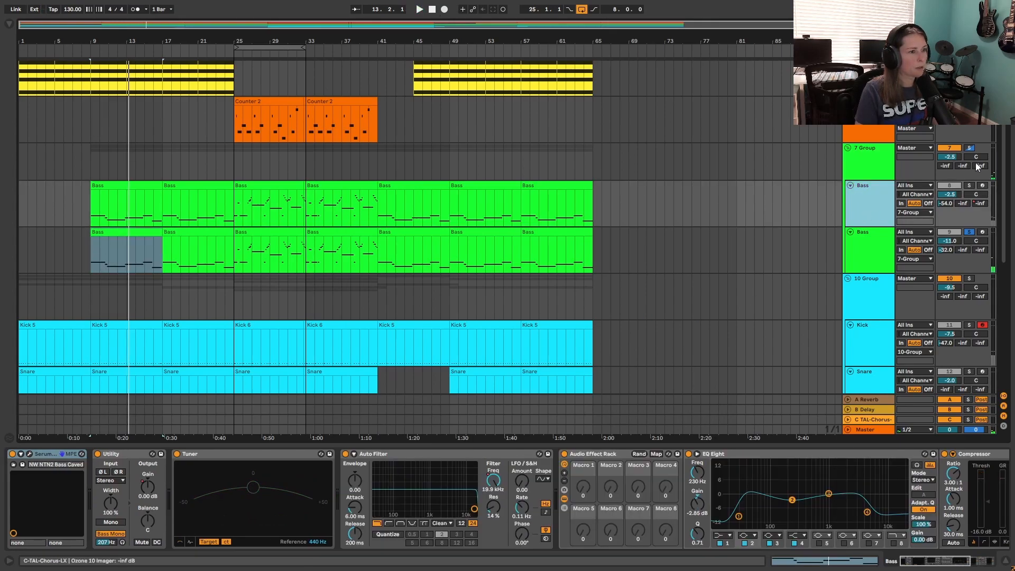
{"action": "left_click", "coordinate": [970, 149]}
{"action": "left_click", "coordinate": [419, 9]}
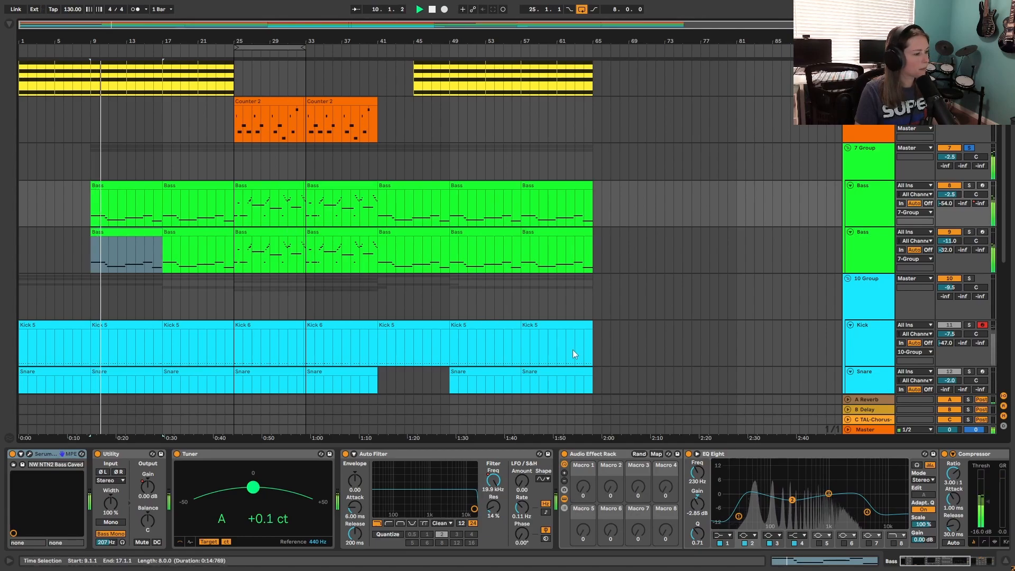
{"action": "left_click", "coordinate": [935, 564]}
{"action": "left_click_drag", "start_coordinate": [935, 562], "coordinate": [960, 562]}
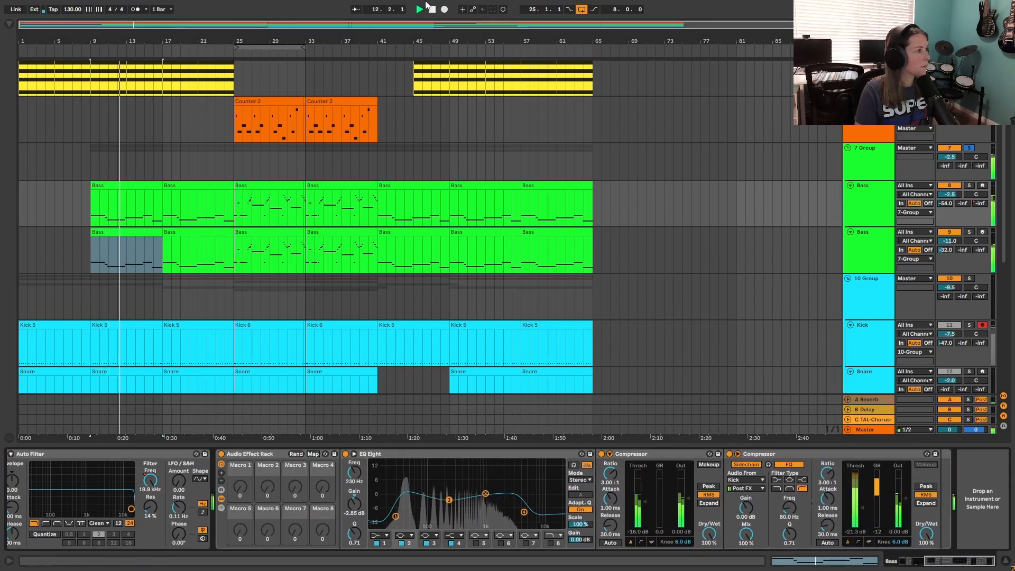
{"action": "left_click", "coordinate": [432, 10]}
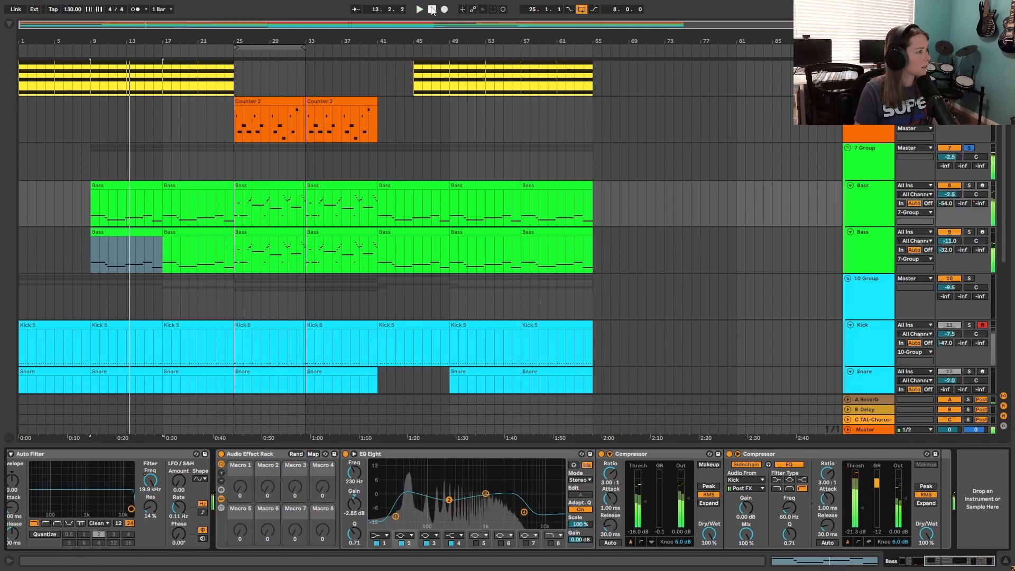
- Select the upper Bass track's clip at bar 25 and play the bass group from there
{"action": "scroll", "coordinate": [172, 238], "scroll_direction": "up", "scroll_amount": 1}
{"action": "scroll", "coordinate": [168, 60], "scroll_direction": "up", "scroll_amount": 3}
{"action": "scroll", "coordinate": [246, 134], "scroll_direction": "down", "scroll_amount": 2}
{"action": "left_click", "coordinate": [255, 206]}
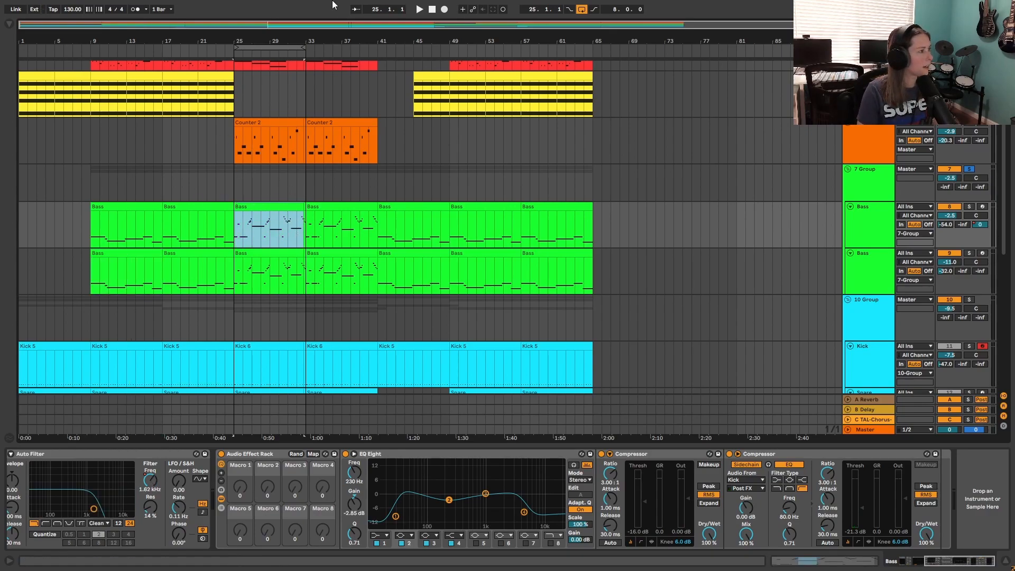
{"action": "left_click", "coordinate": [420, 10]}
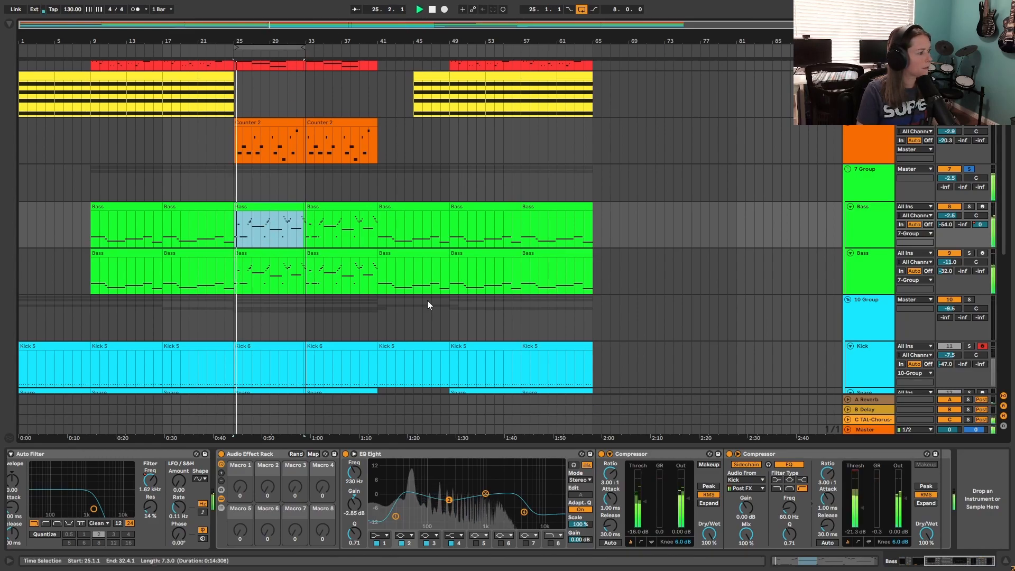
- Examine the upper Bass clip's notes at bar 25 and shrink the note editor to bring back the arrangement
{"action": "left_click", "coordinate": [853, 563]}
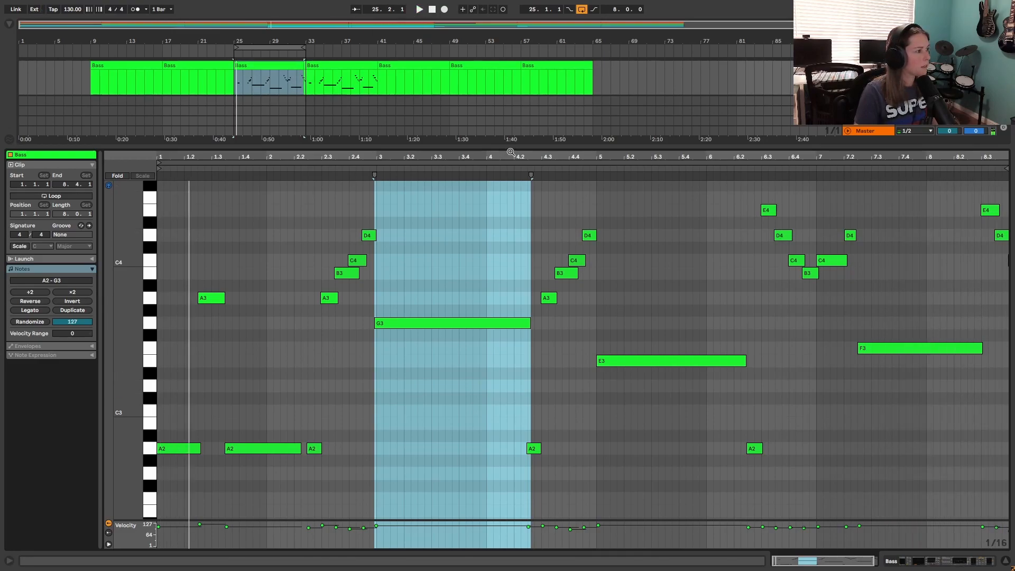
{"action": "left_click_drag", "start_coordinate": [508, 148], "coordinate": [513, 447]}
{"action": "scroll", "coordinate": [570, 277], "scroll_direction": "up", "scroll_amount": 4}
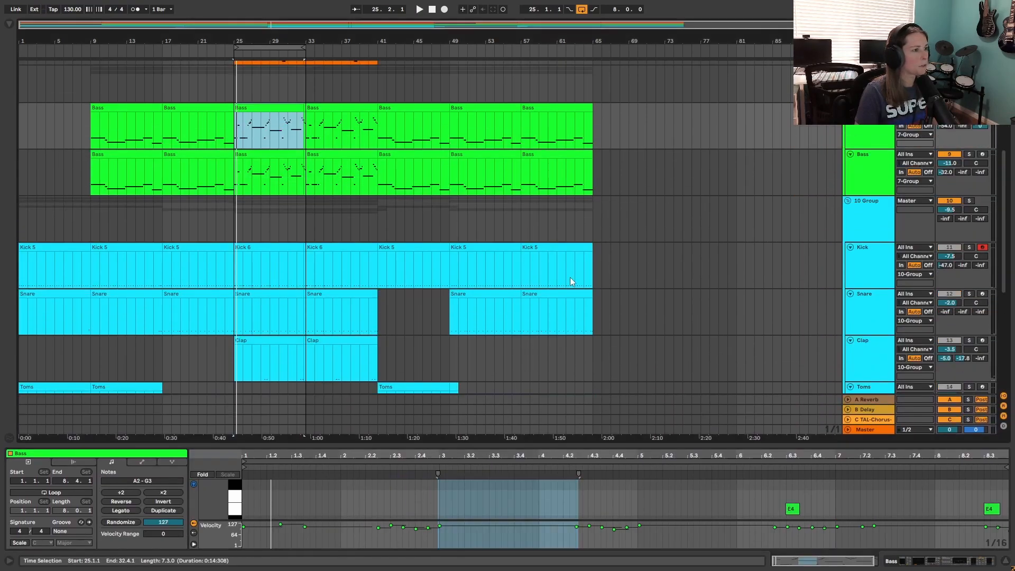
- Select the upper Bass track and show the Utility, Tuner and Auto Filter part of its device chain
{"action": "left_click", "coordinate": [872, 179]}
{"action": "left_click", "coordinate": [965, 560]}
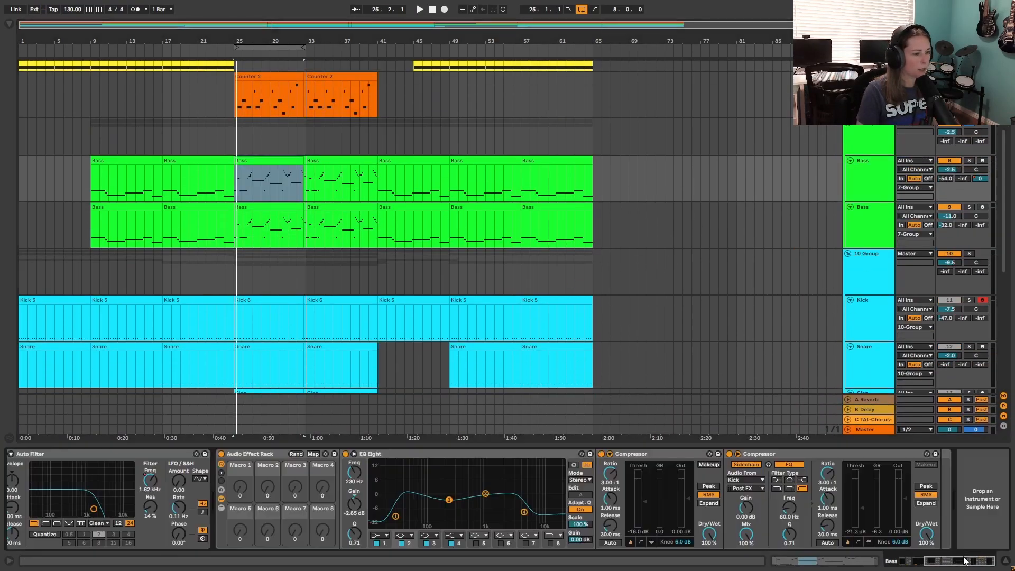
{"action": "left_click_drag", "start_coordinate": [944, 565], "coordinate": [924, 563]}
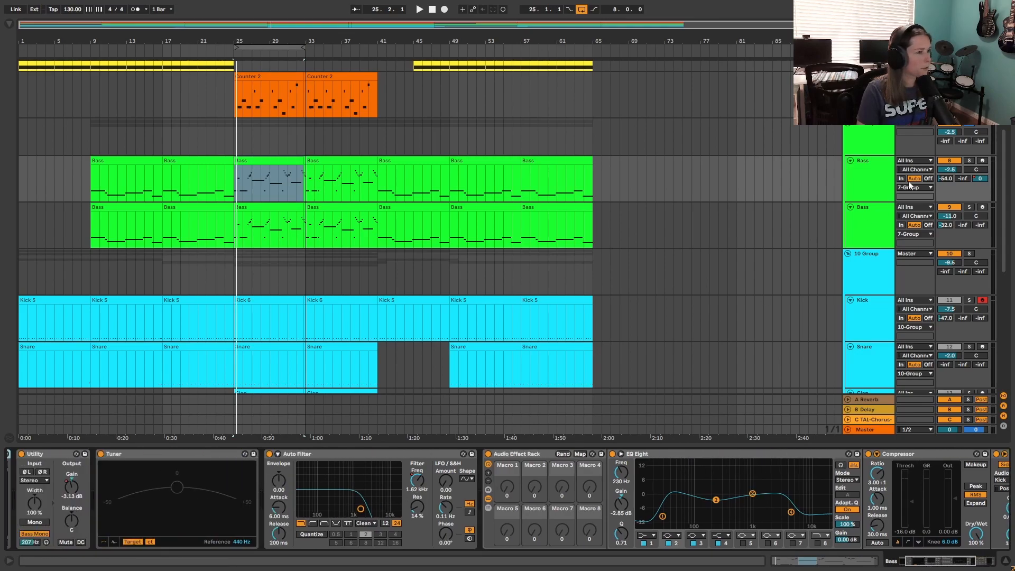
{"action": "left_click", "coordinate": [877, 181]}
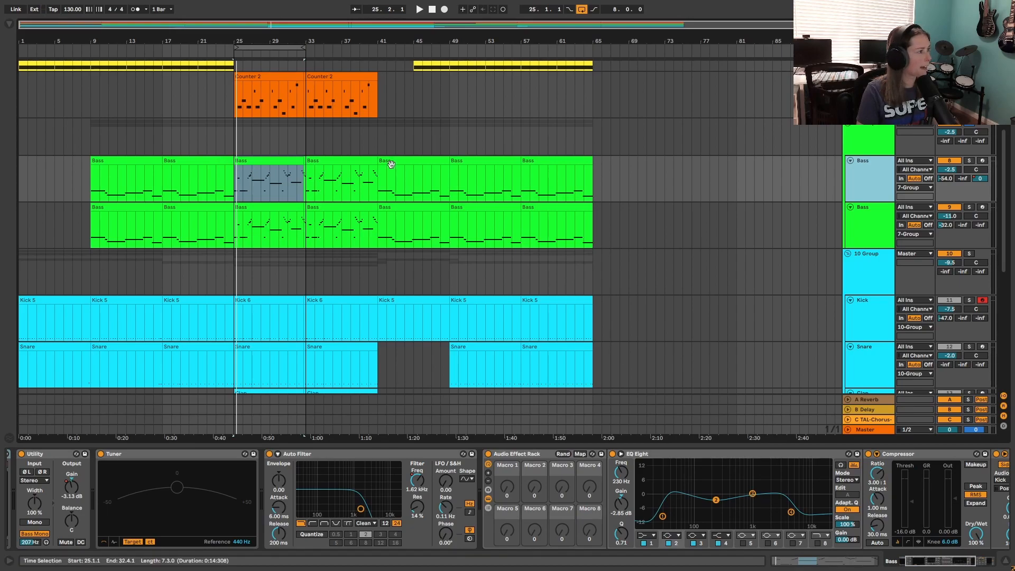
- Audition the bass group from the upper Bass clip at bar 25 and from the one at bar 17, and stop playback
{"action": "left_click", "coordinate": [273, 160]}
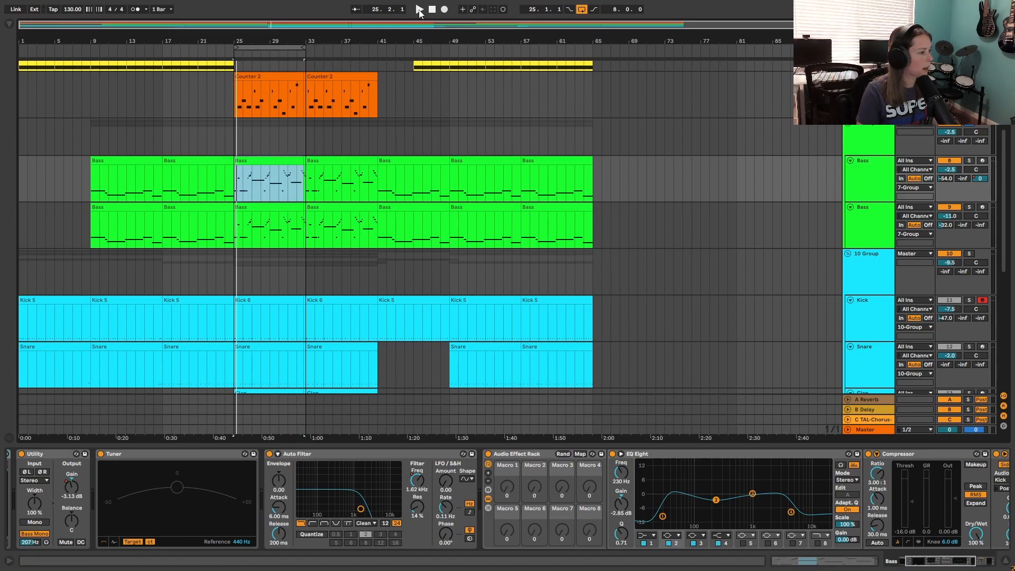
{"action": "left_click", "coordinate": [419, 10]}
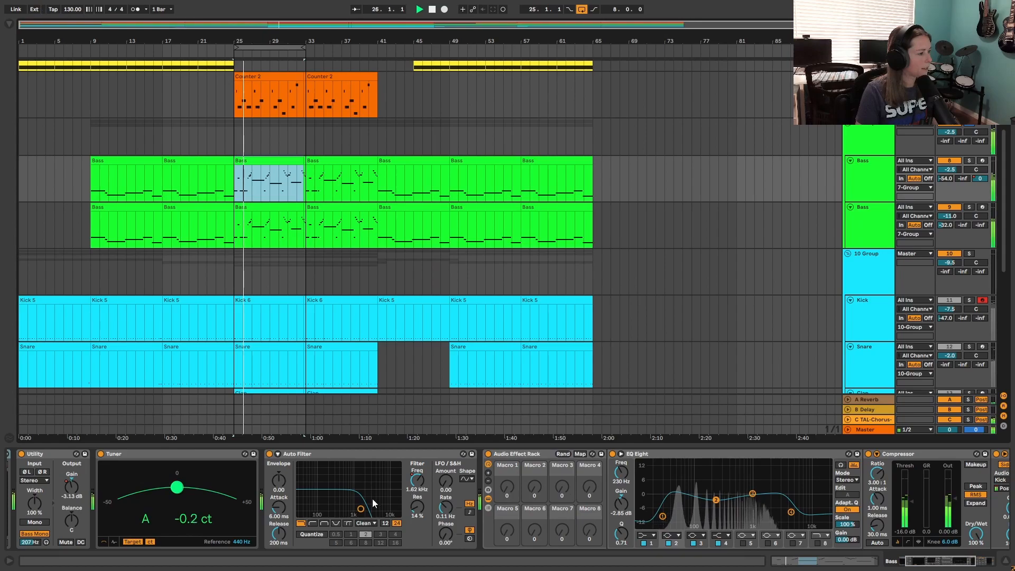
{"action": "left_click", "coordinate": [226, 162]}
{"action": "left_click", "coordinate": [419, 10]}
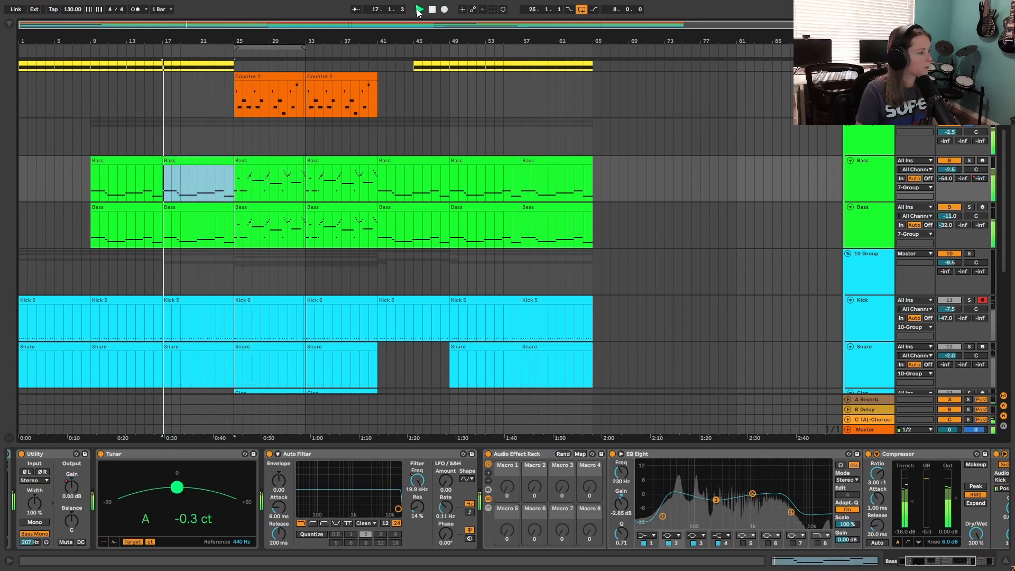
{"action": "key", "text": "space"}
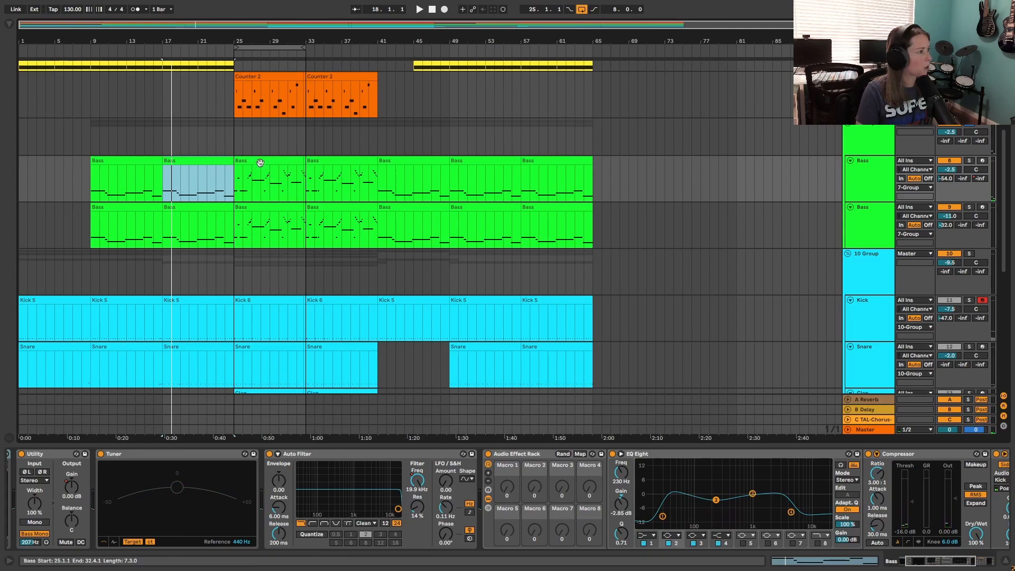
- Replay the bass from bar 18 and from bar 25 to compare the upper Bass track's Auto Filter cutoff, and stop playback
{"action": "scroll", "coordinate": [260, 162], "scroll_direction": "up", "scroll_amount": 3}
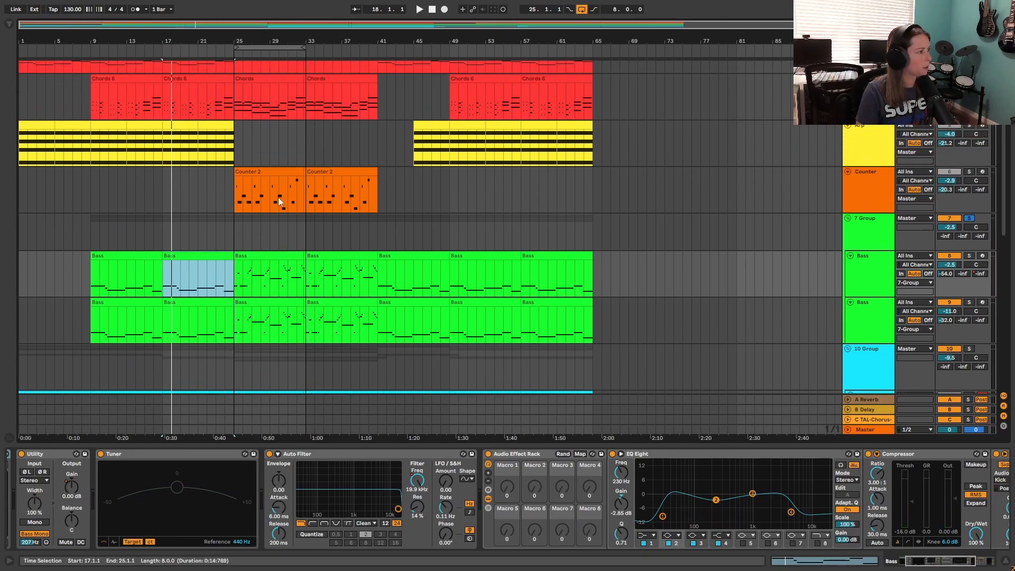
{"action": "scroll", "coordinate": [317, 221], "scroll_direction": "down", "scroll_amount": 3}
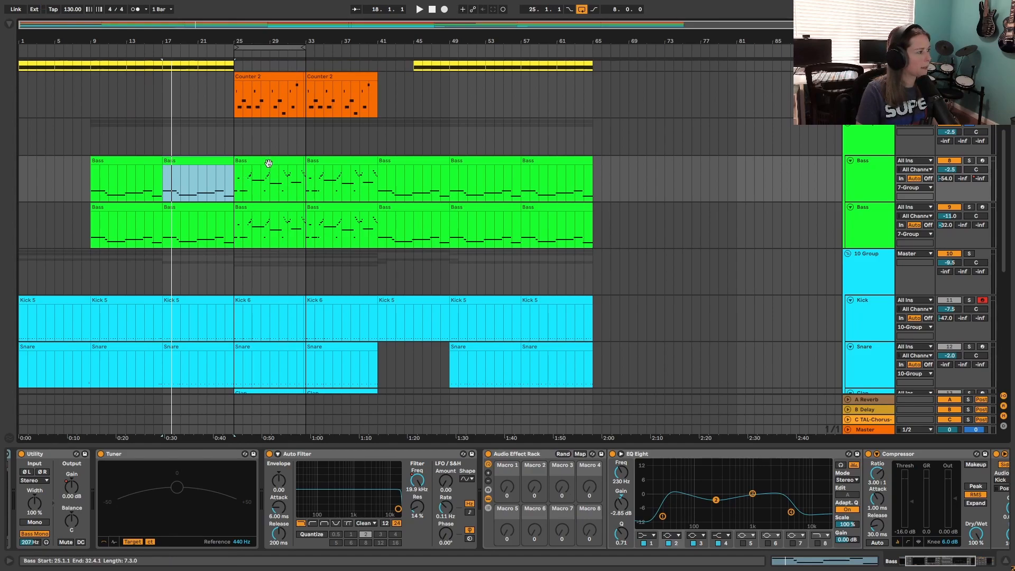
{"action": "left_click", "coordinate": [419, 10]}
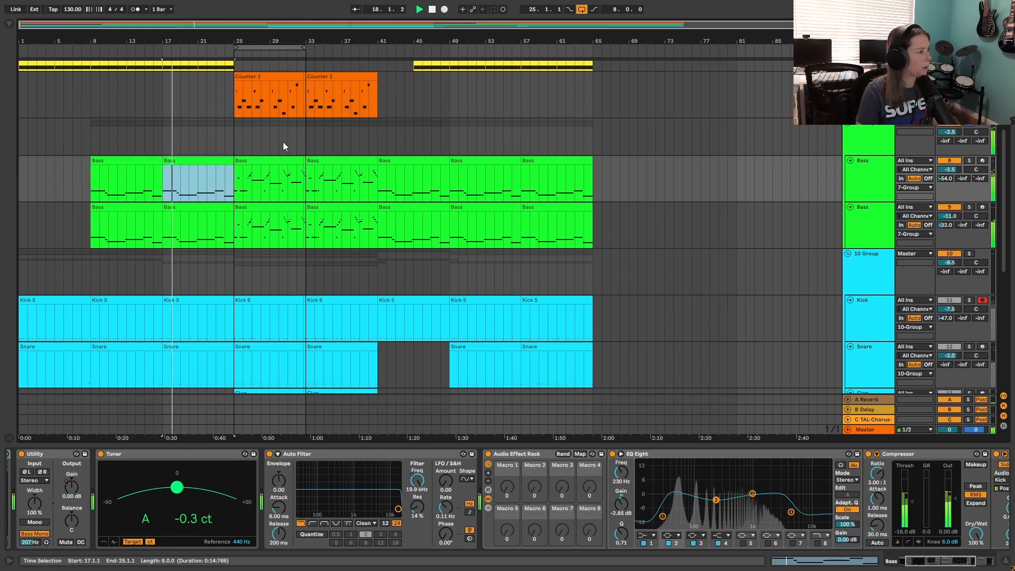
{"action": "left_click", "coordinate": [270, 160]}
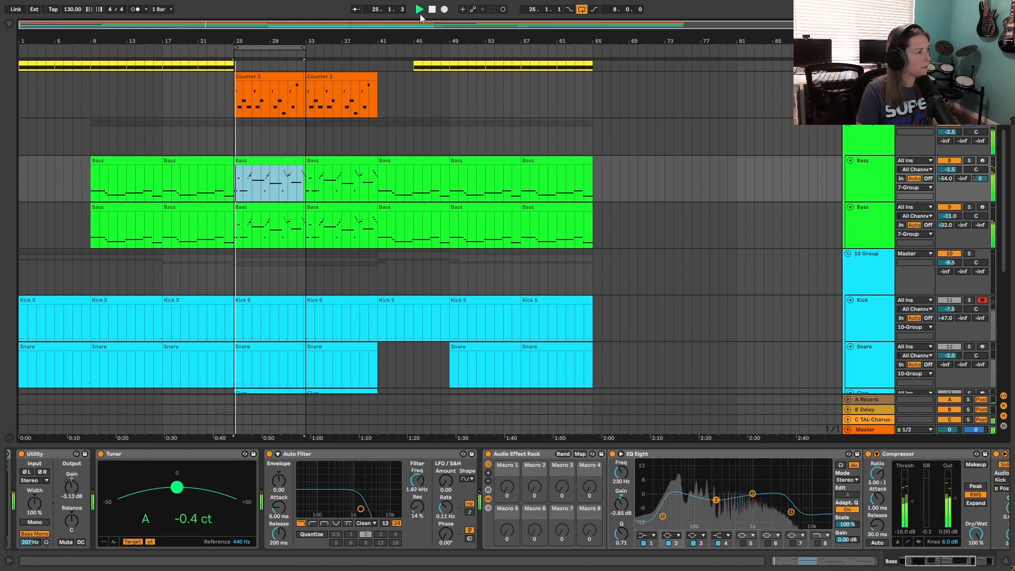
{"action": "left_click_drag", "start_coordinate": [398, 509], "coordinate": [341, 509]}
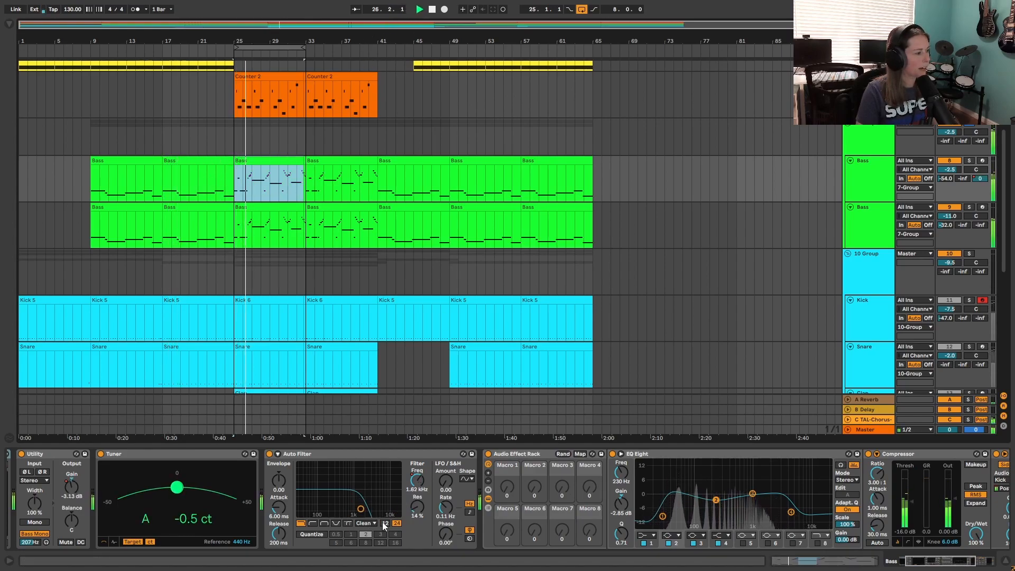
{"action": "left_click", "coordinate": [433, 10]}
- Examine the lower Bass track's device chain, and compare it with the upper Bass track's chain
{"action": "scroll", "coordinate": [787, 464], "scroll_direction": "right", "scroll_amount": 5}
{"action": "left_click", "coordinate": [867, 226]}
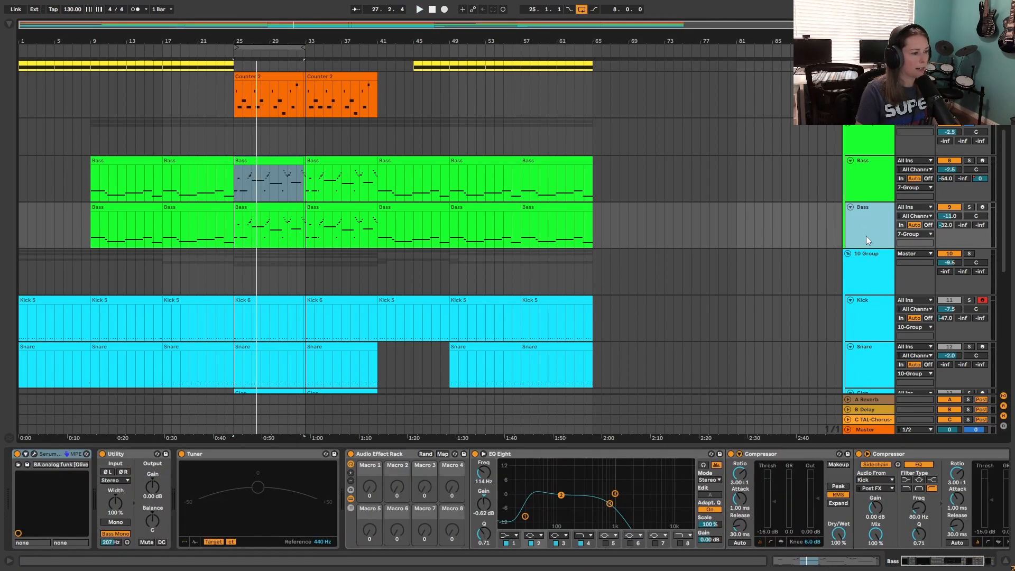
{"action": "left_click_drag", "start_coordinate": [941, 569], "coordinate": [917, 567]}
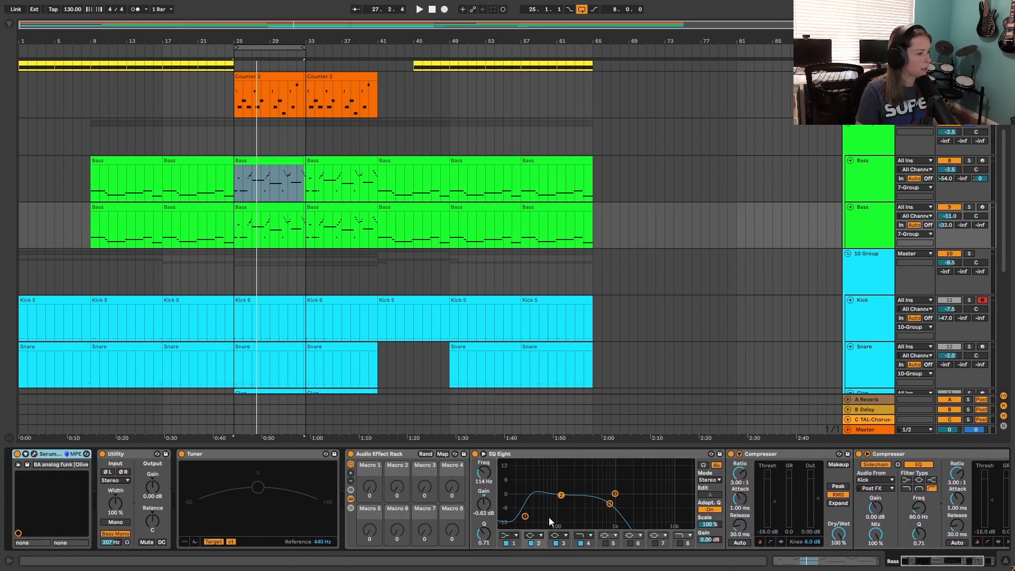
{"action": "scroll", "coordinate": [863, 192], "scroll_direction": "up", "scroll_amount": 1}
{"action": "left_click", "coordinate": [862, 186]}
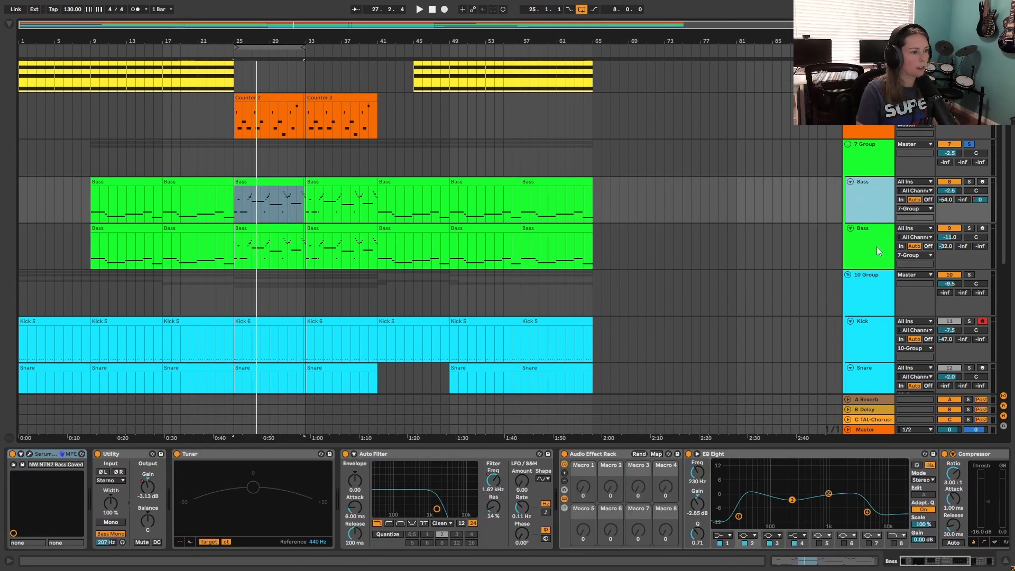
- Select the bass group, inspect its Thermal plug-in with the Agitated Lows preset, and close the plug-in window
{"action": "left_click", "coordinate": [878, 147]}
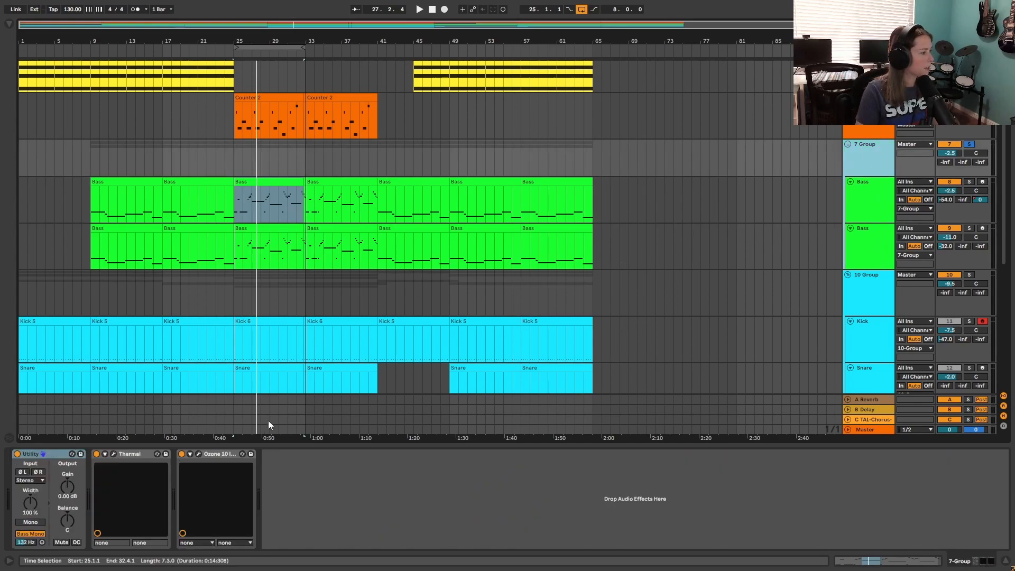
{"action": "left_click", "coordinate": [113, 454]}
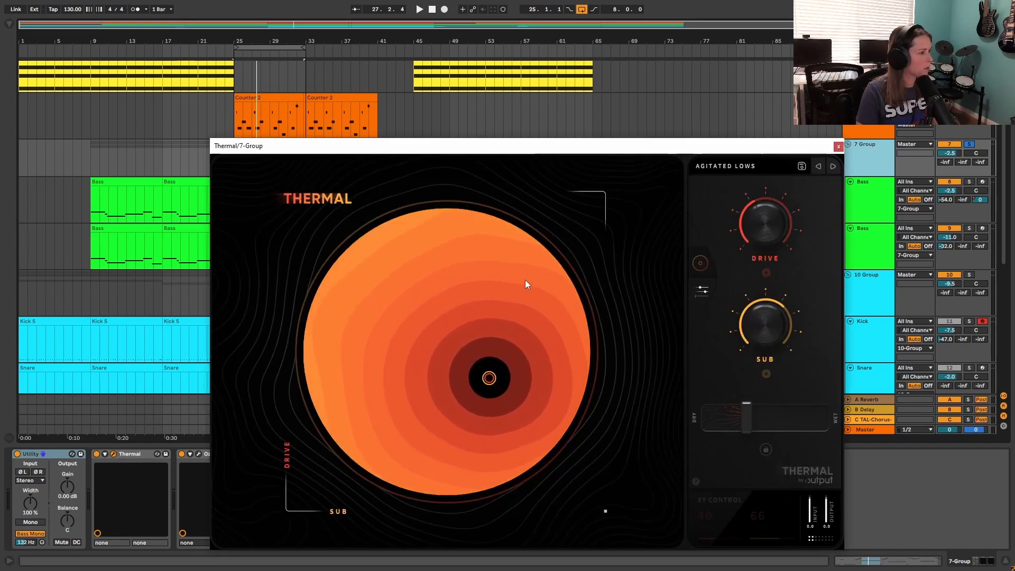
{"action": "left_click", "coordinate": [838, 146]}
- Inspect the bass group's Ozone 10 Imager settings and close the plug-in window
{"action": "scroll", "coordinate": [365, 271], "scroll_direction": "down", "scroll_amount": 1}
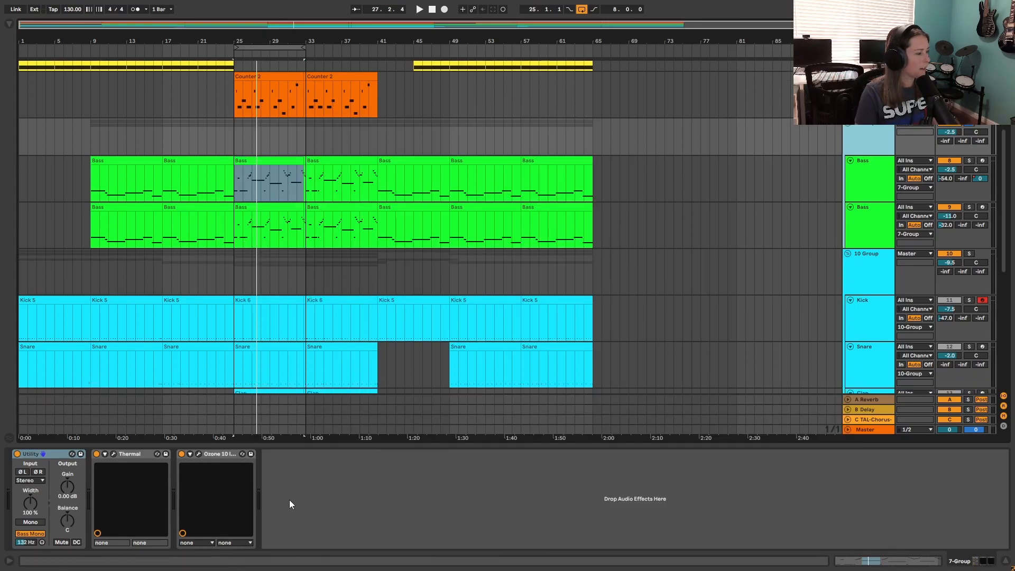
{"action": "left_click", "coordinate": [214, 453]}
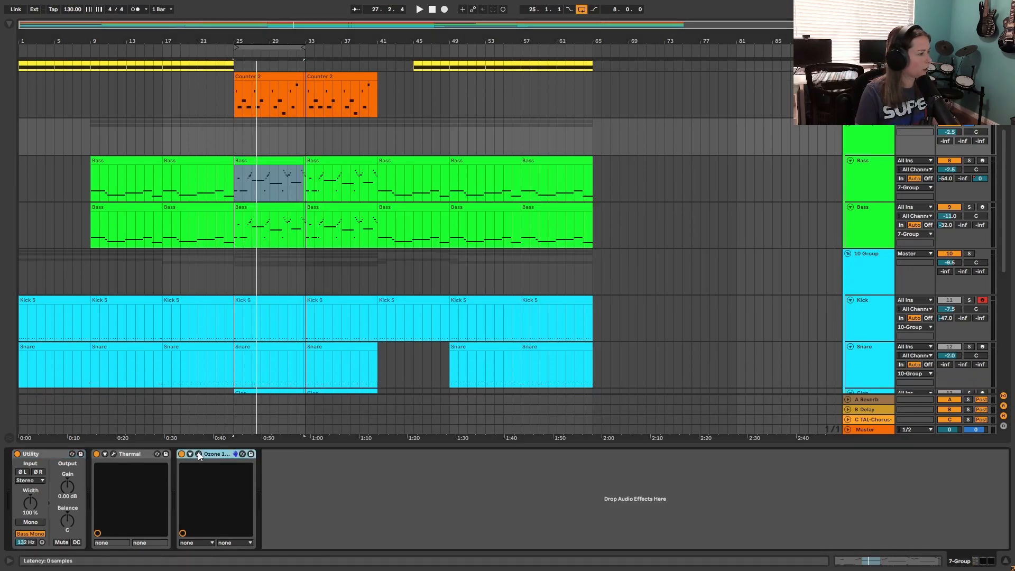
{"action": "left_click", "coordinate": [198, 453]}
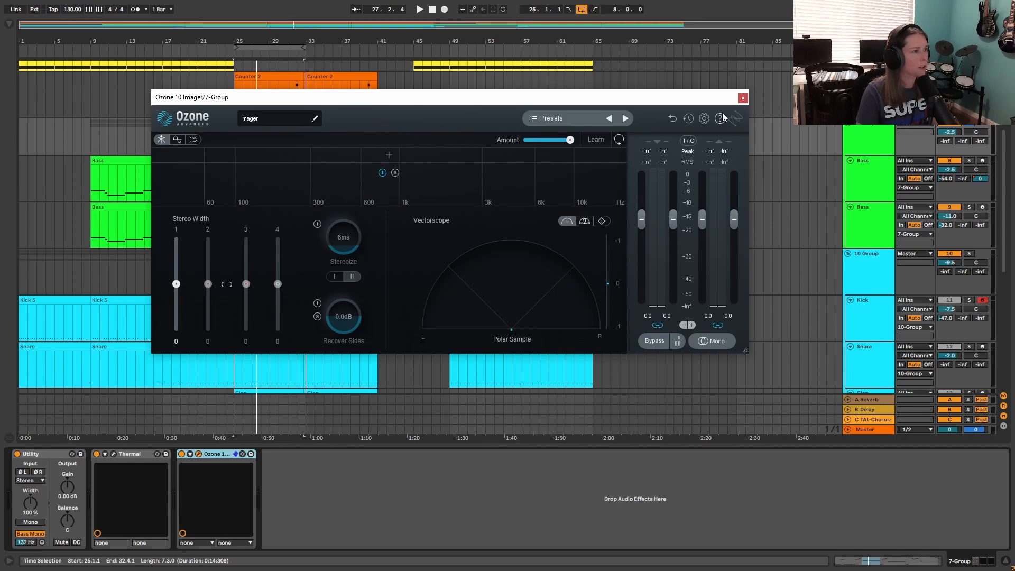
{"action": "left_click", "coordinate": [743, 98]}
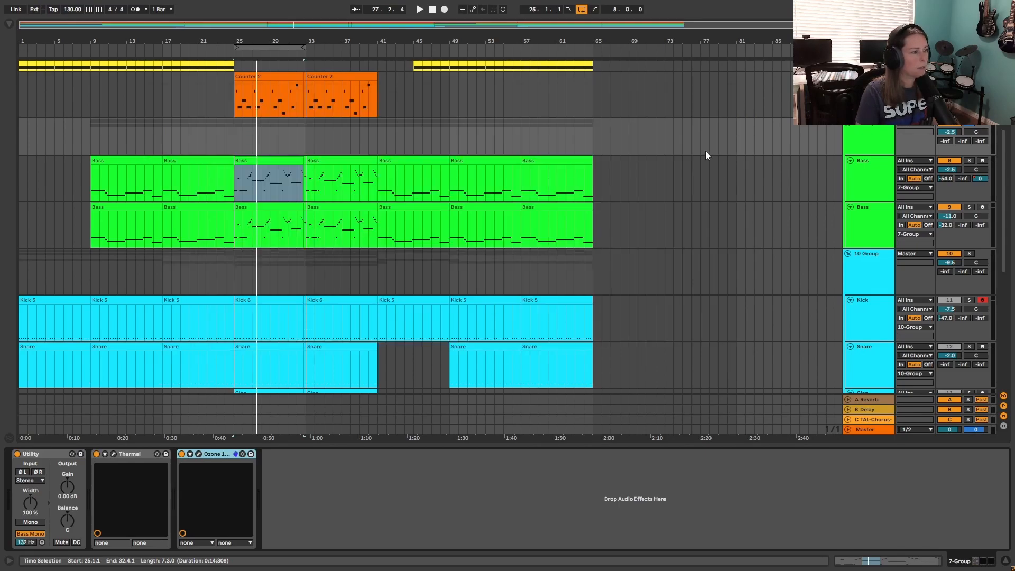
- Compare the upper Bass track's automated device and send settings at its bar 17 and bar 25 clips
{"action": "scroll", "coordinate": [719, 154], "scroll_direction": "up", "scroll_amount": 2}
{"action": "left_click", "coordinate": [207, 222]}
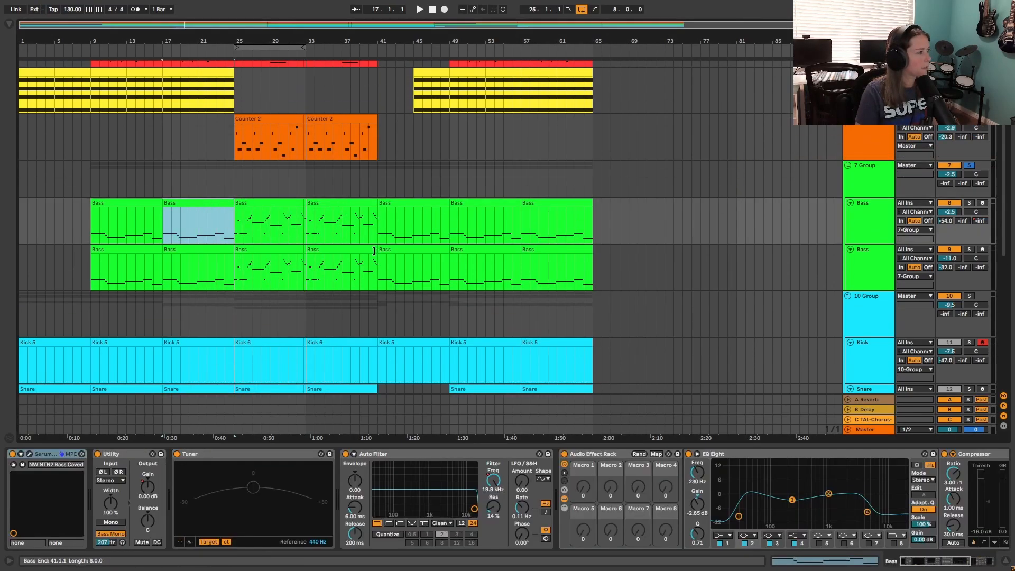
{"action": "left_click", "coordinate": [267, 214]}
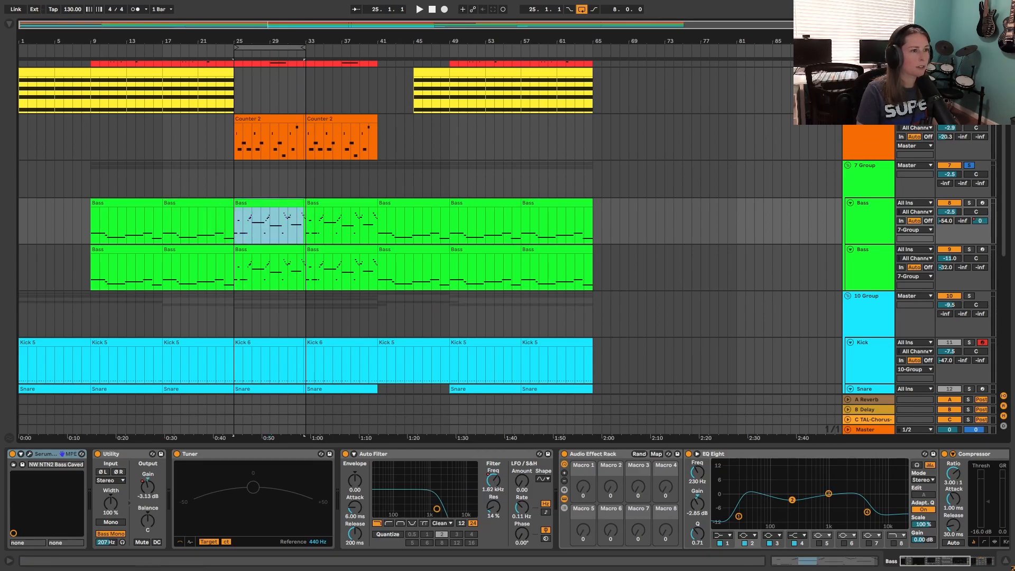
- Inspect TAL-Chorus-LX on return track C in the Session View, close its window, and return to the arrangement
{"action": "key", "text": "Tab"}
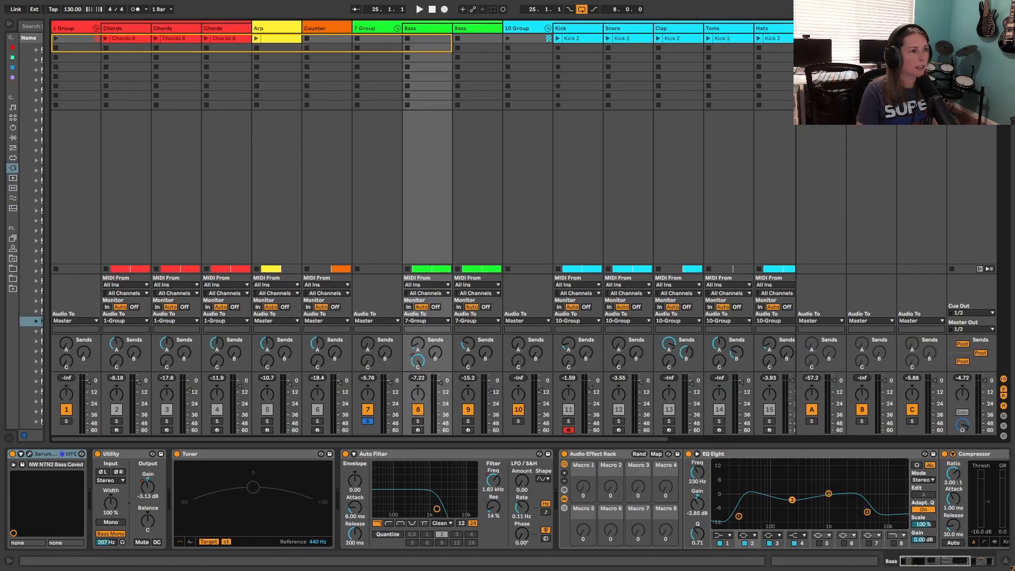
{"action": "left_click", "coordinate": [918, 28]}
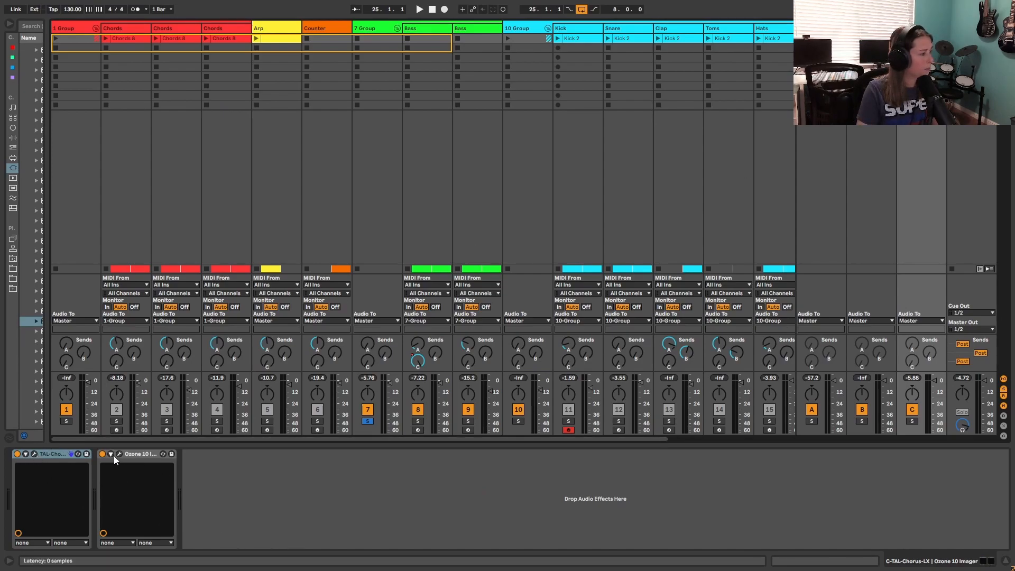
{"action": "left_click", "coordinate": [33, 453]}
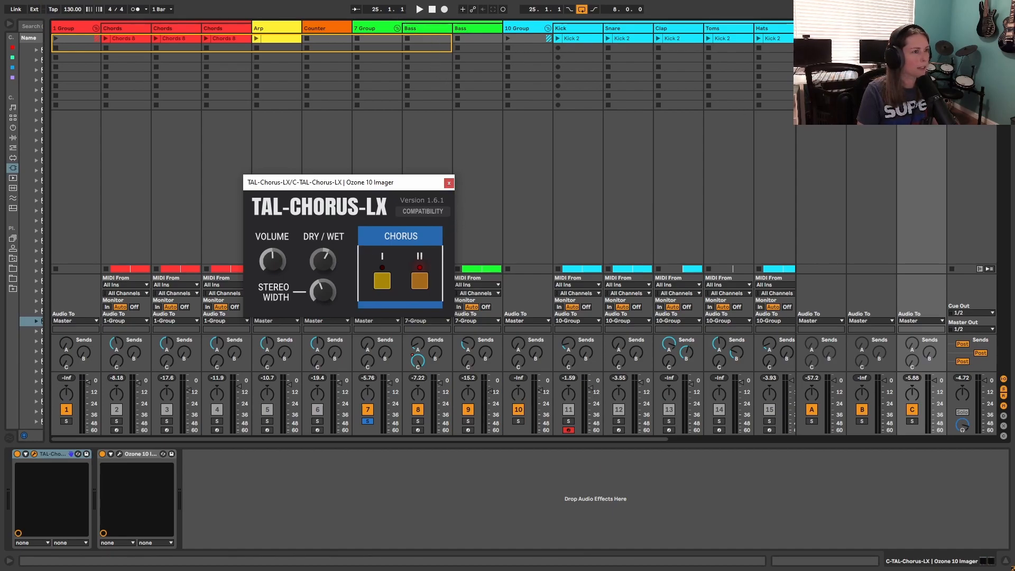
{"action": "key", "text": "Tab"}
{"action": "left_click", "coordinate": [450, 184]}
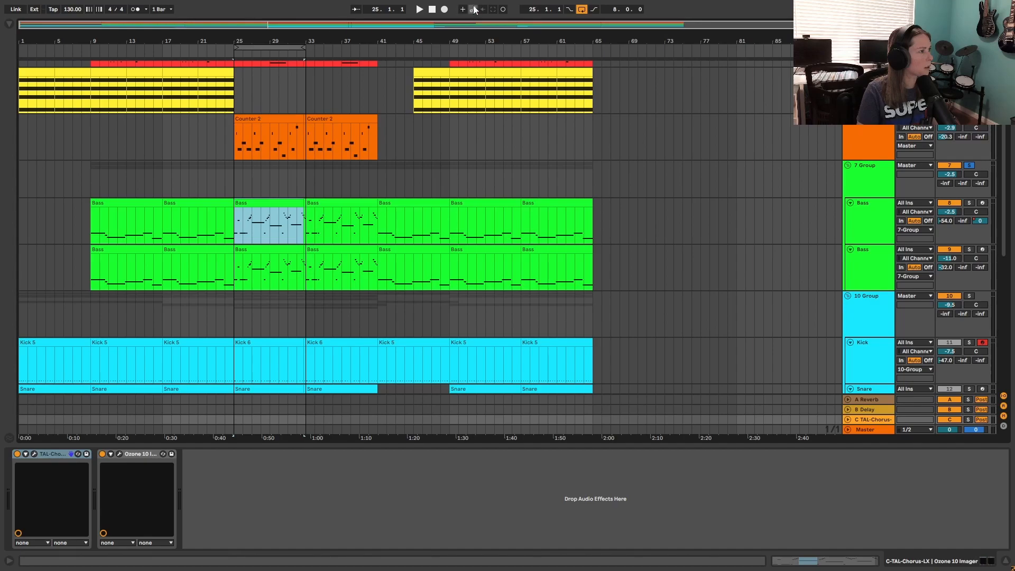
- Play the bass group from bar 25 while watching return C's Ozone 10 Imager vectorscope and toggling TAL-Chorus-LX
{"action": "left_click", "coordinate": [417, 10]}
{"action": "key", "text": "Tab"}
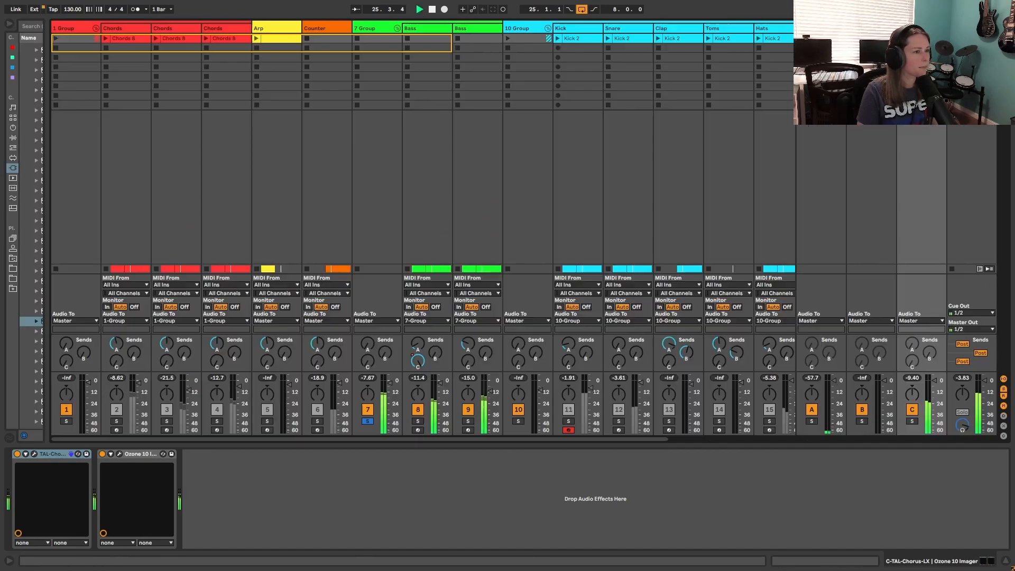
{"action": "left_click", "coordinate": [120, 453]}
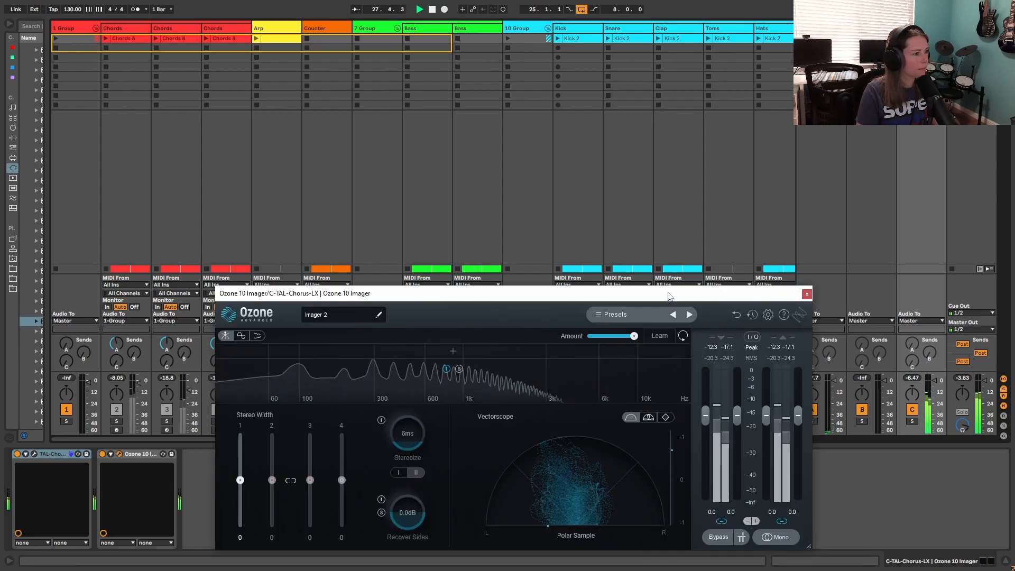
{"action": "left_click_drag", "start_coordinate": [667, 295], "coordinate": [715, 53]}
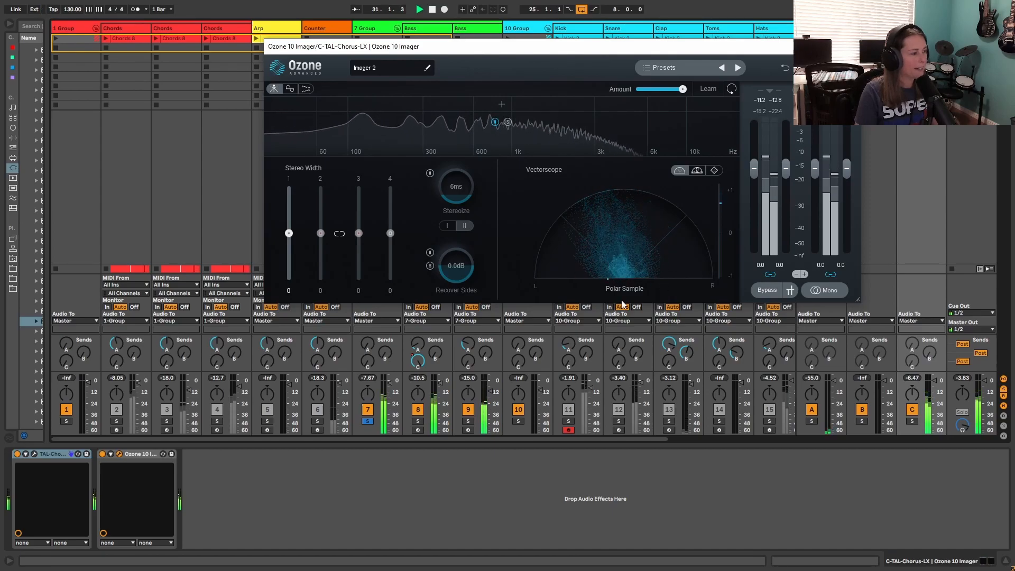
{"action": "left_click", "coordinate": [17, 453]}
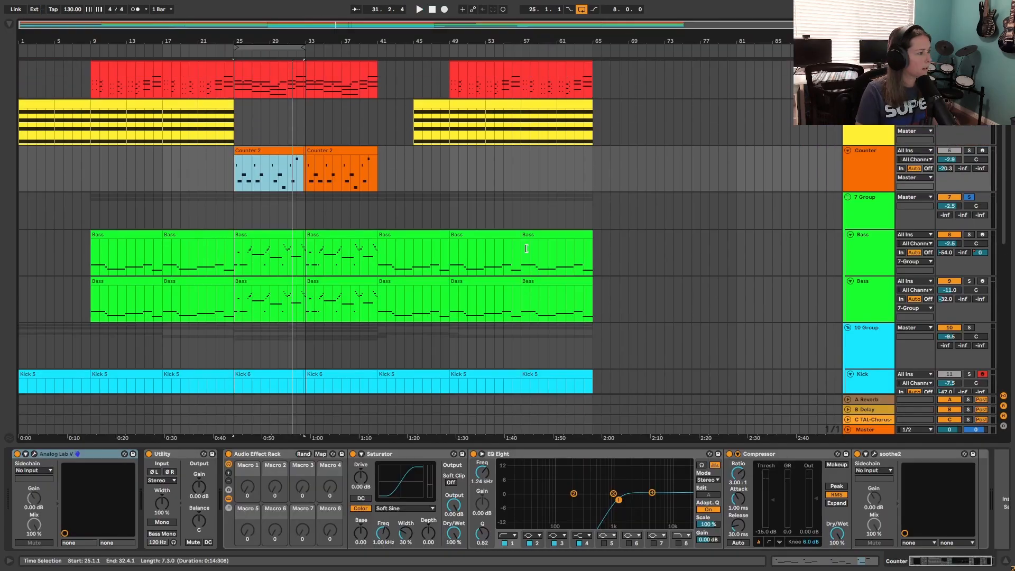
- Select the Counter track and solo it
{"action": "scroll", "coordinate": [483, 282], "scroll_direction": "up", "scroll_amount": 2}
{"action": "left_click", "coordinate": [885, 228]}
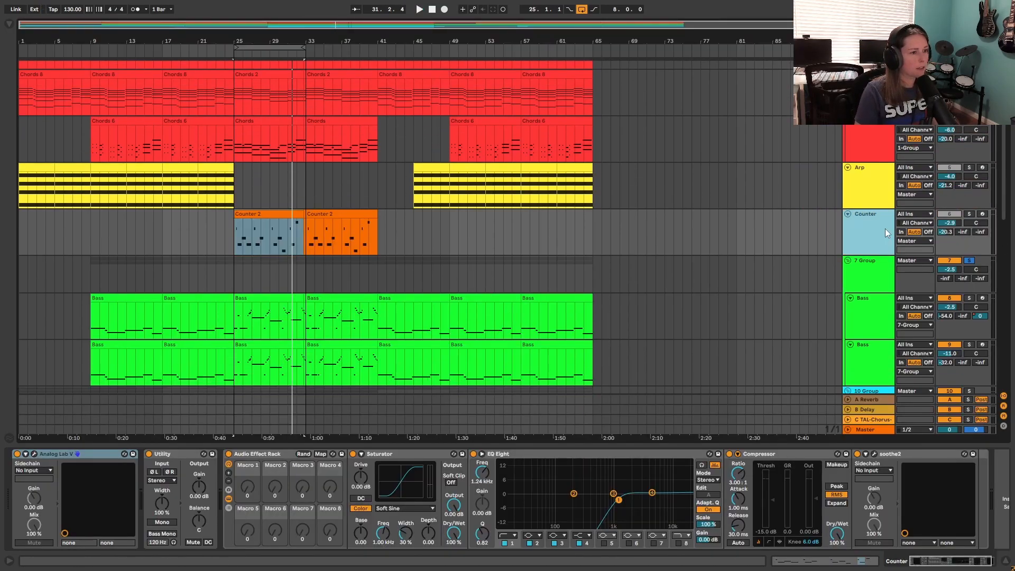
{"action": "key", "text": "s"}
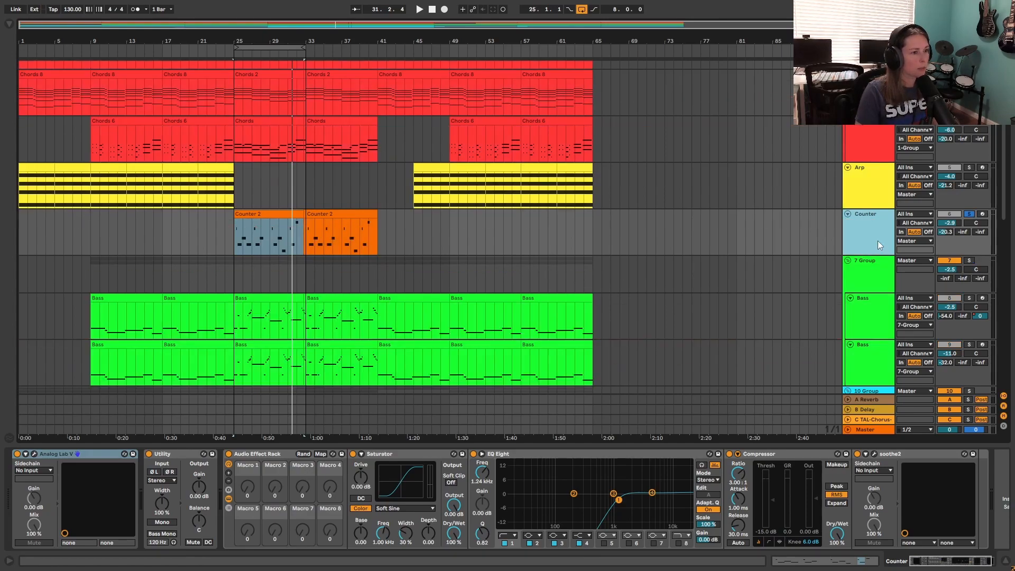
- Take the Counter track out of solo, inspect its Analog Lab V instrument, and close the plug-in window
{"action": "key", "text": "s"}
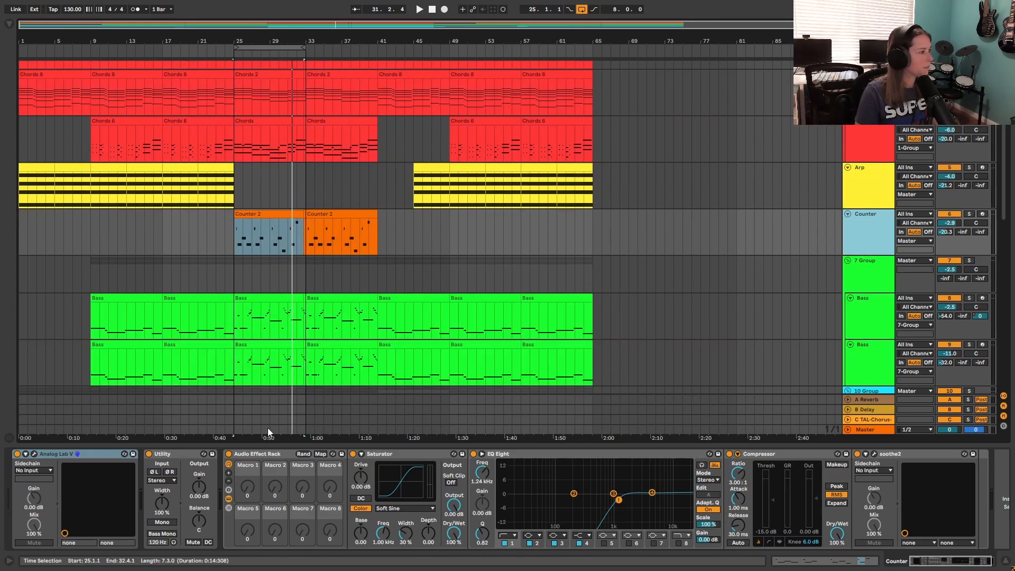
{"action": "left_click", "coordinate": [34, 453]}
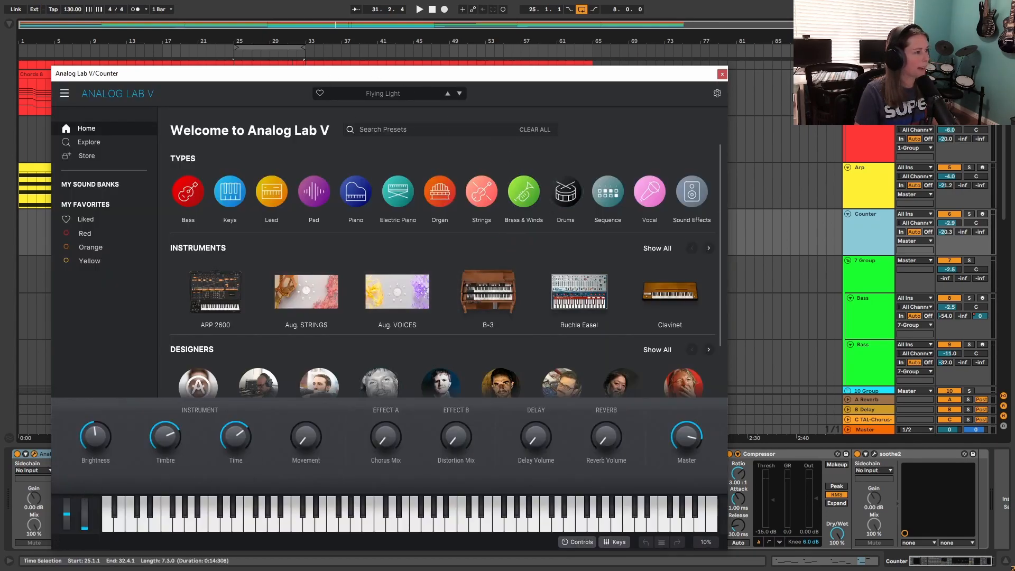
{"action": "left_click", "coordinate": [721, 75]}
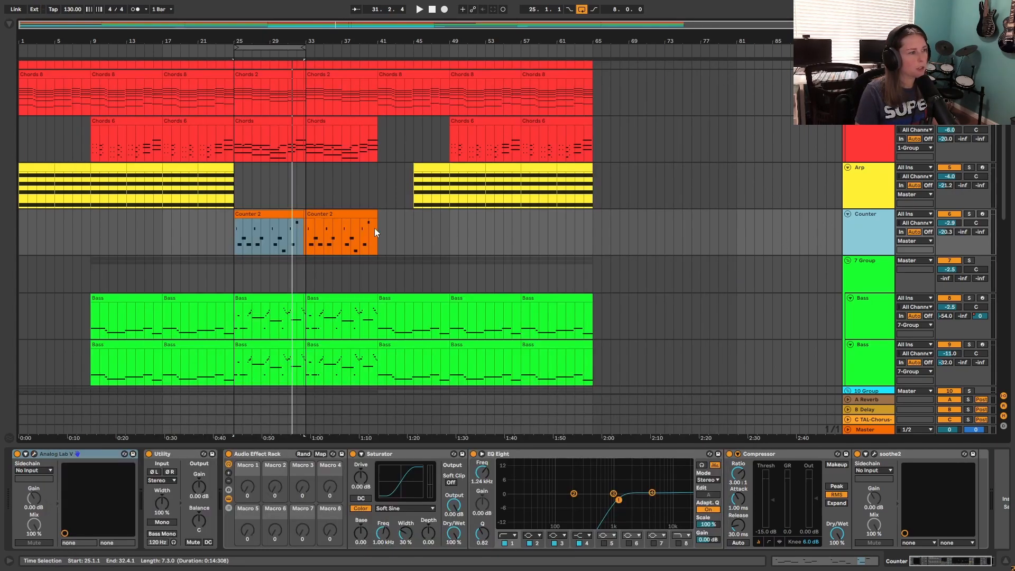
- Audition the Counter track in solo from its bar 25 clip, view the end of its device chain, and stop playback
{"action": "left_click", "coordinate": [286, 217]}
{"action": "key", "text": "space"}
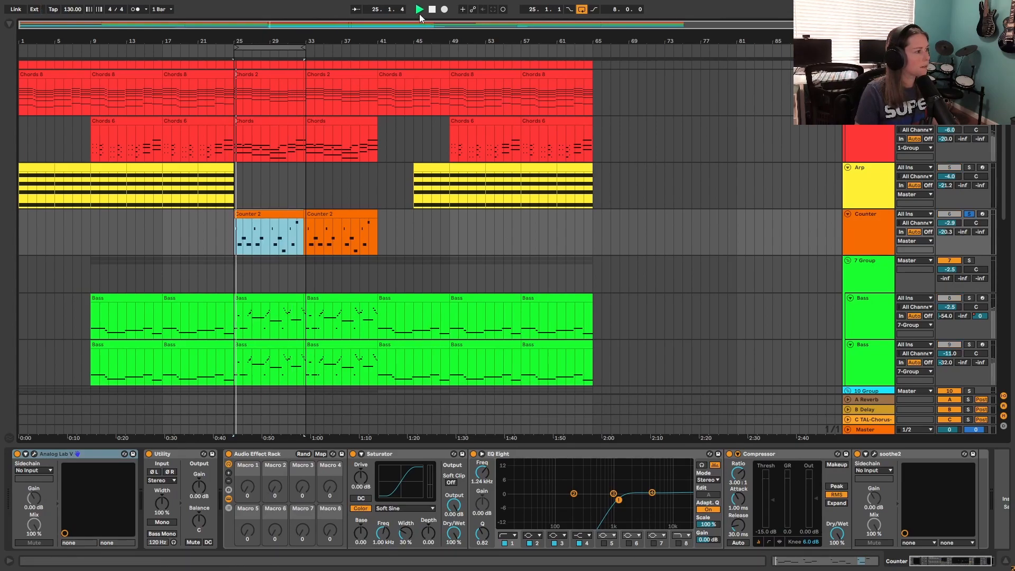
{"action": "left_click", "coordinate": [878, 227]}
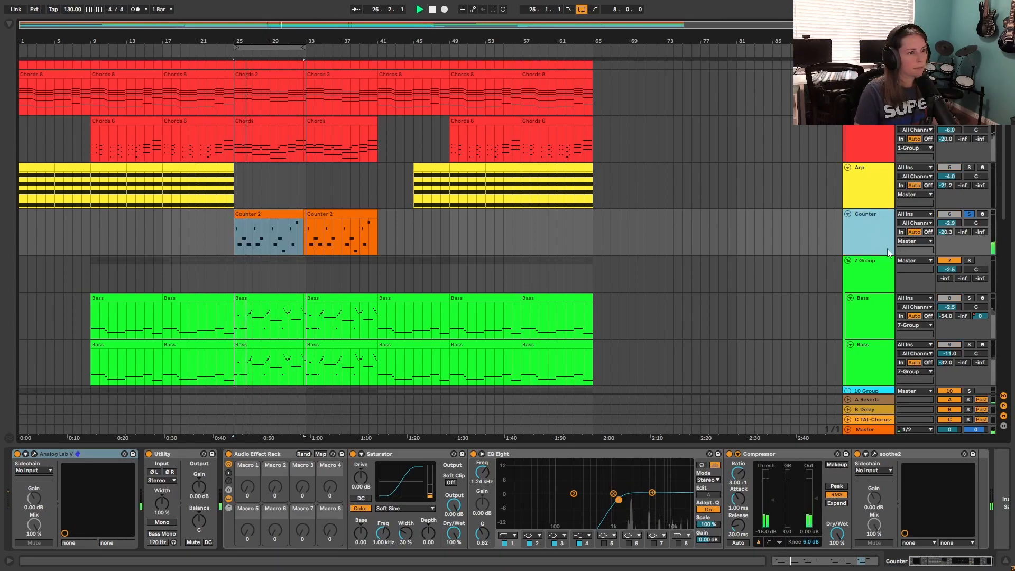
{"action": "left_click", "coordinate": [950, 564]}
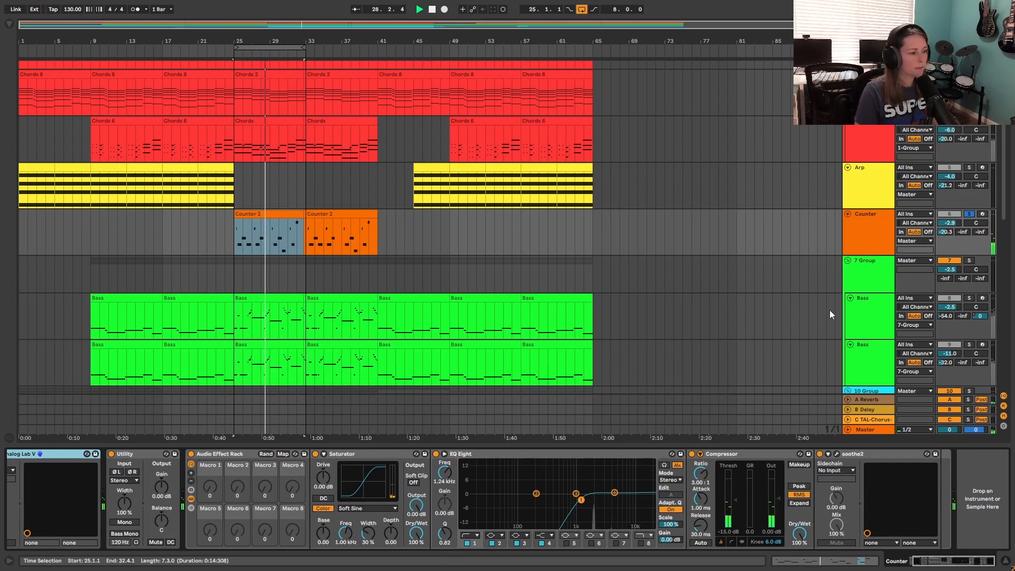
{"action": "left_click", "coordinate": [433, 10]}
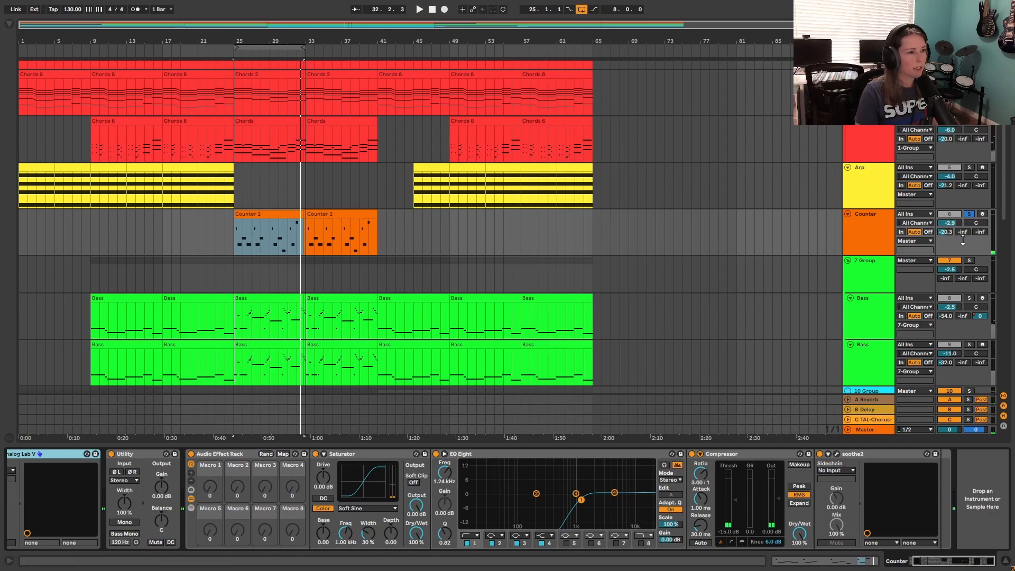
- Inspect the soothe2 settings at the end of the Counter track's device chain and close the plug-in window
{"action": "scroll", "coordinate": [807, 323], "scroll_direction": "up", "scroll_amount": 3}
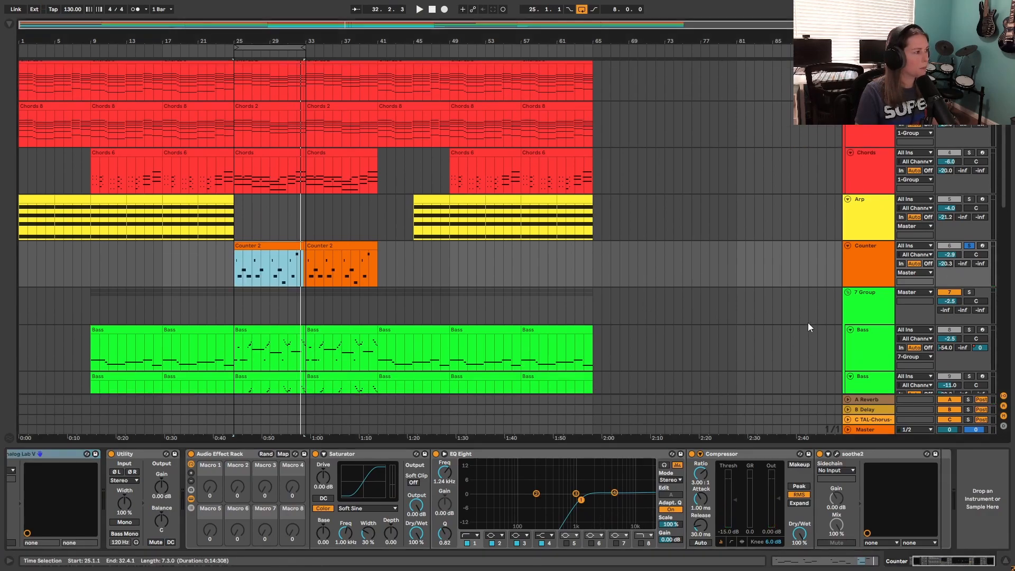
{"action": "scroll", "coordinate": [813, 249], "scroll_direction": "down", "scroll_amount": 2}
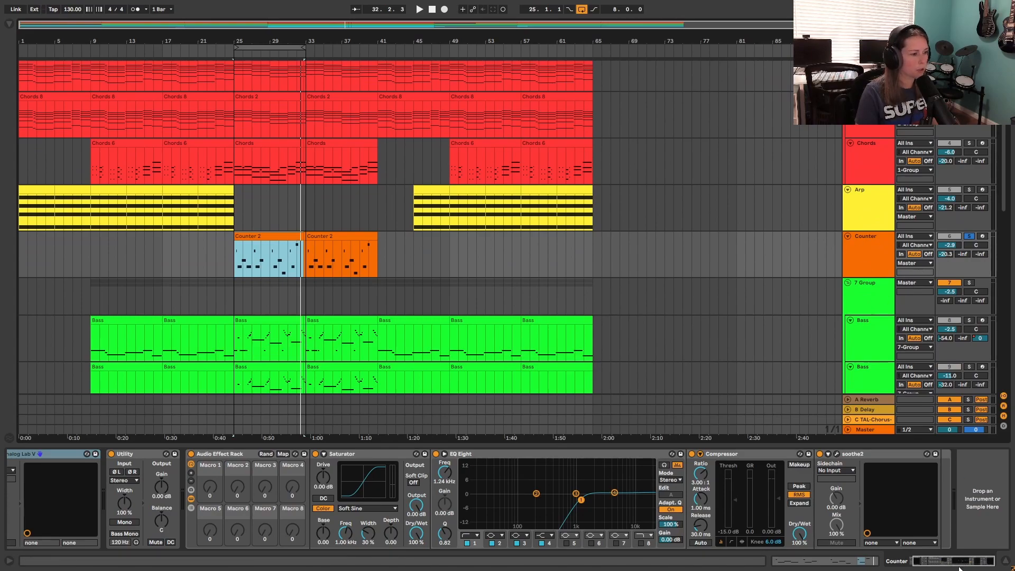
{"action": "left_click", "coordinate": [837, 454]}
{"action": "left_click_drag", "start_coordinate": [701, 97], "coordinate": [772, 98]}
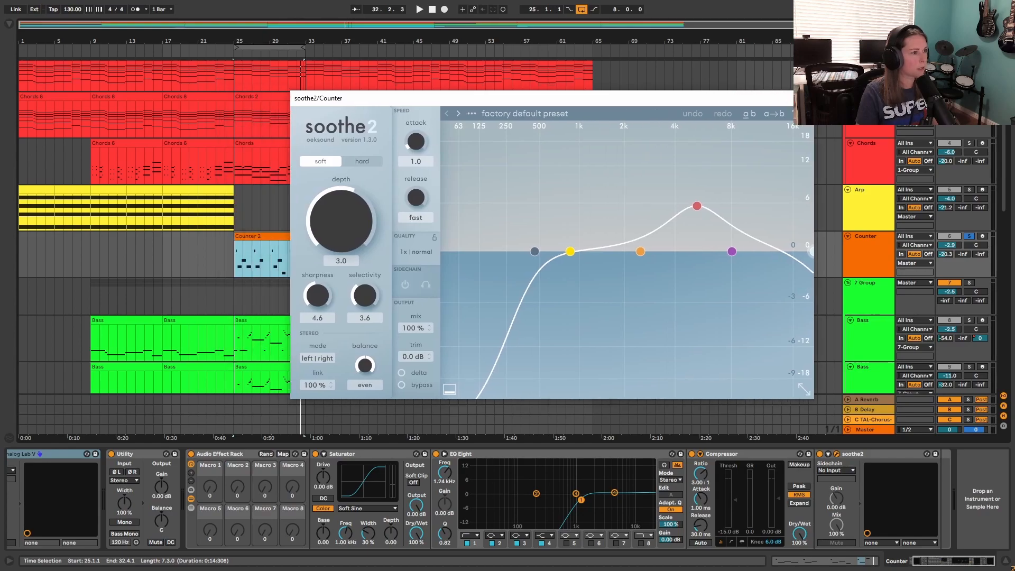
{"action": "left_click", "coordinate": [803, 98]}
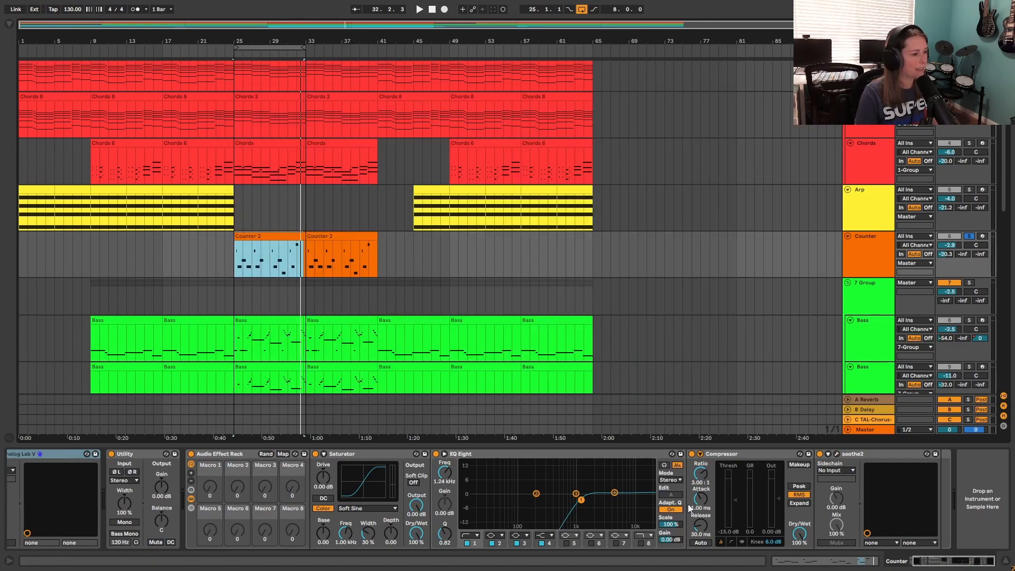